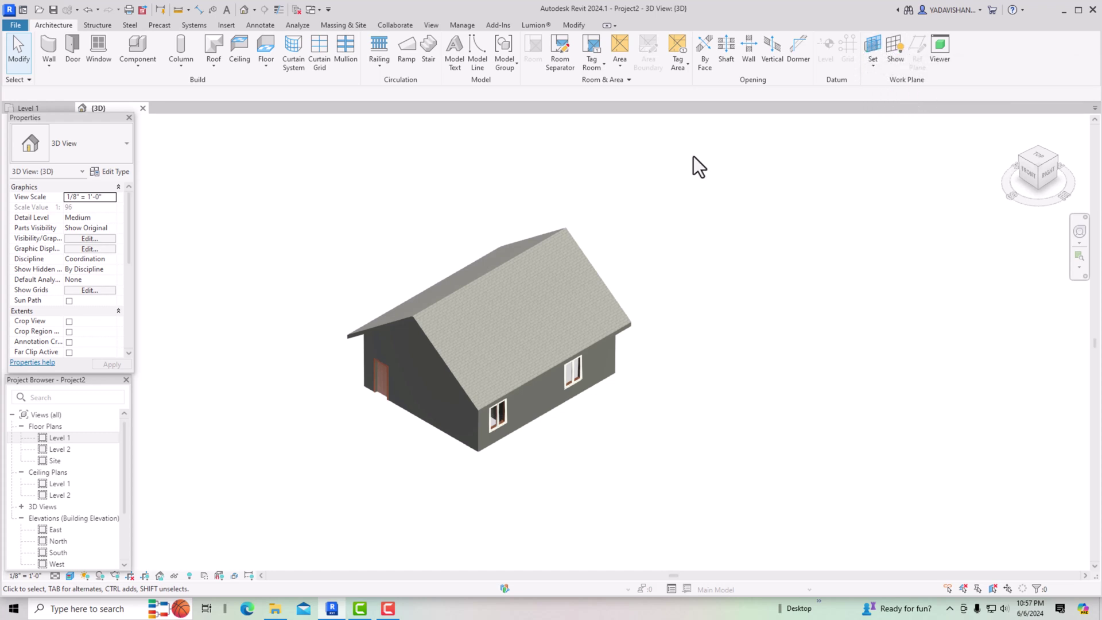
Compare the house in the Level 1 floor plan with the default 3D view
{"action": "double_click", "coordinate": [71, 437]}
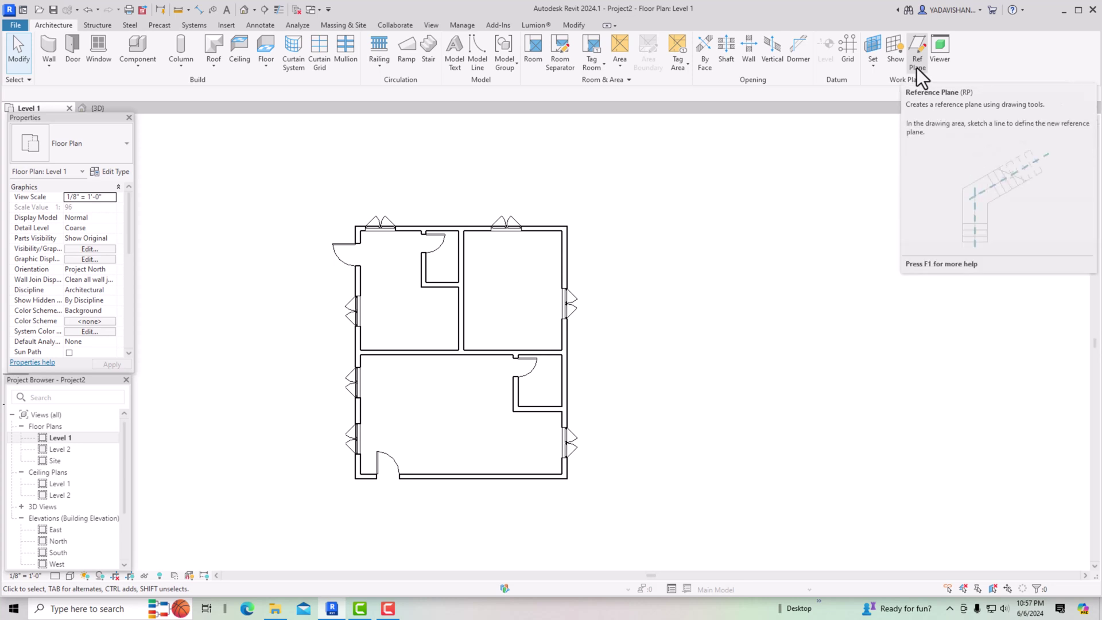
{"action": "left_click", "coordinate": [244, 9]}
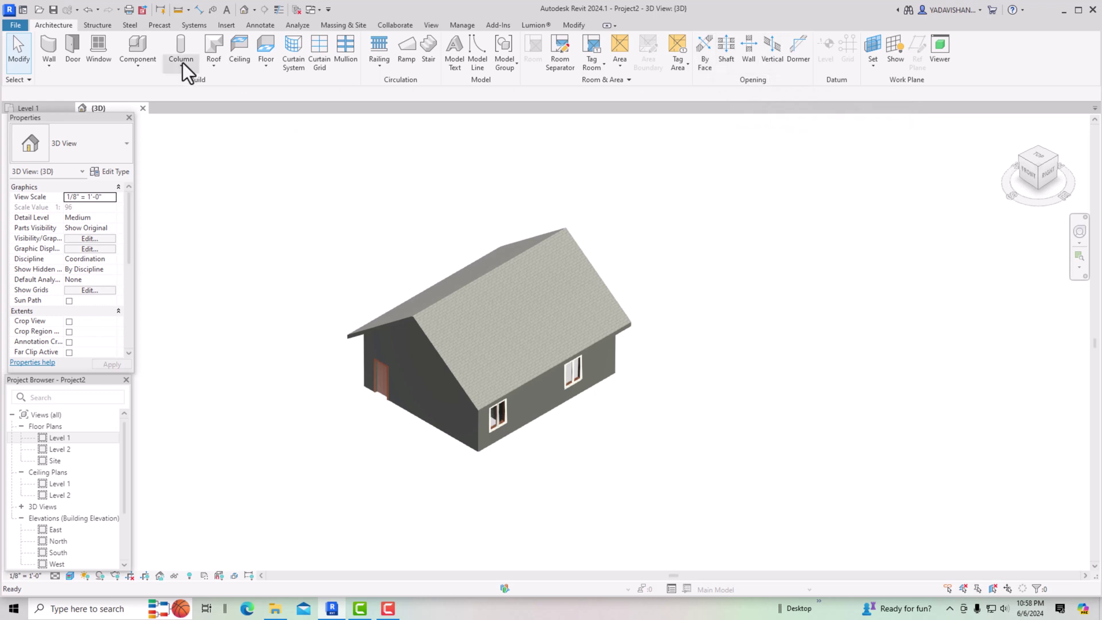
{"action": "double_click", "coordinate": [51, 439]}
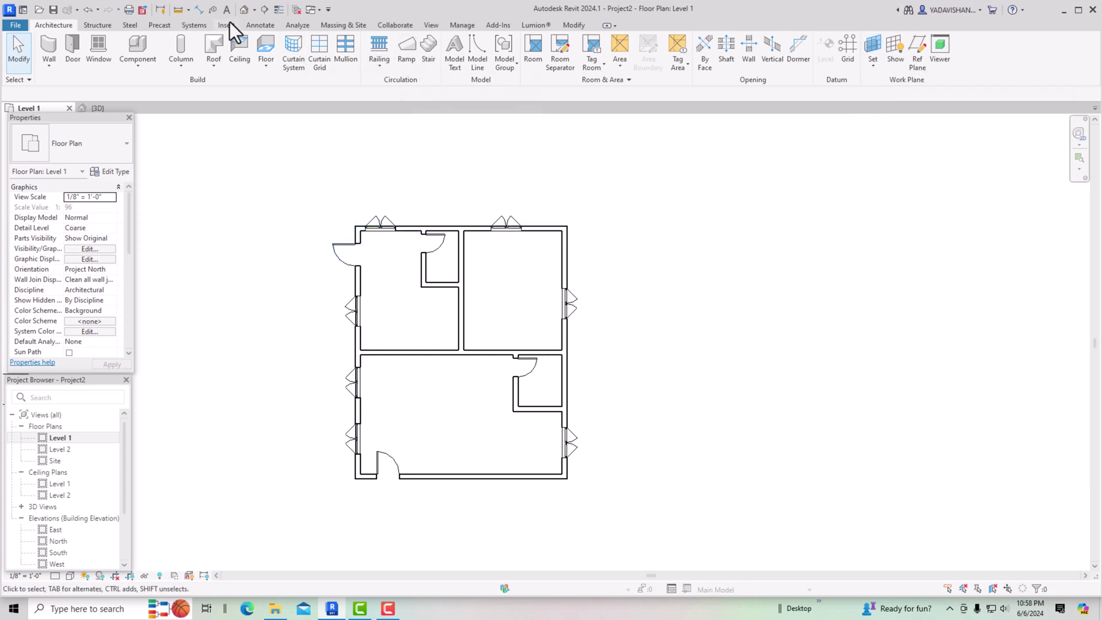
{"action": "left_click", "coordinate": [244, 10]}
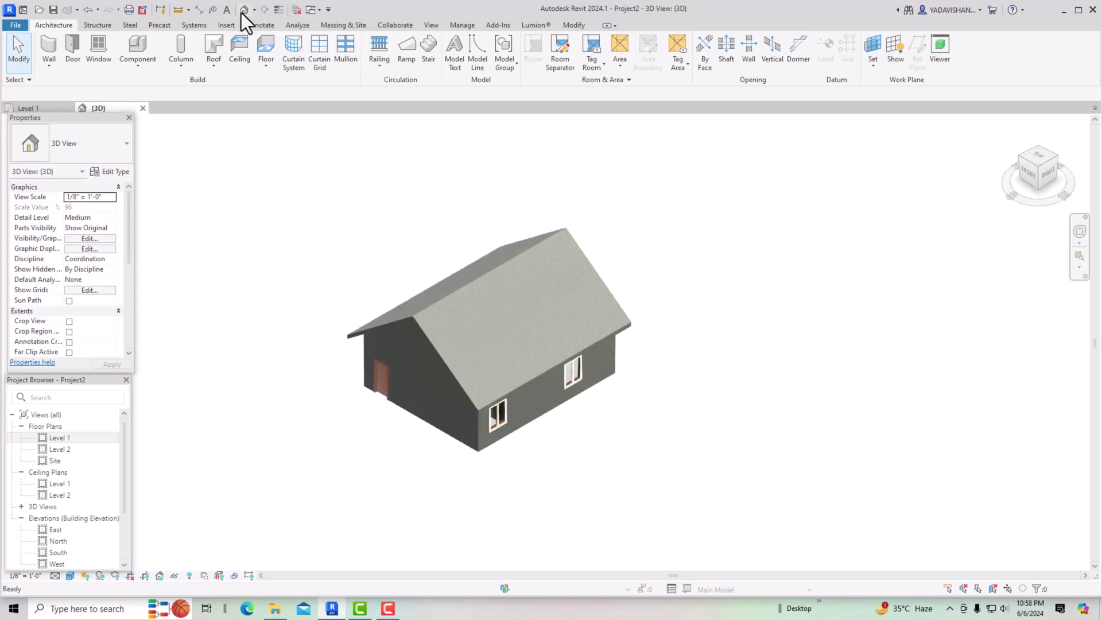
Display the active work plane around the house in the 3D view
{"action": "scroll", "coordinate": [392, 402], "scroll_direction": "up", "scroll_amount": 3}
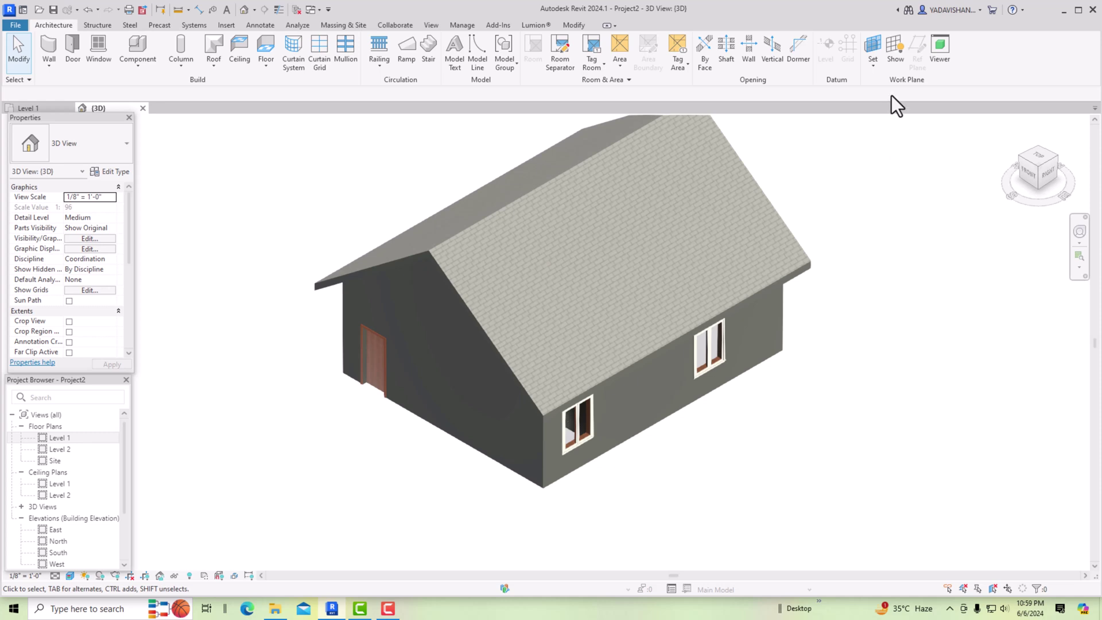
{"action": "left_click", "coordinate": [893, 52]}
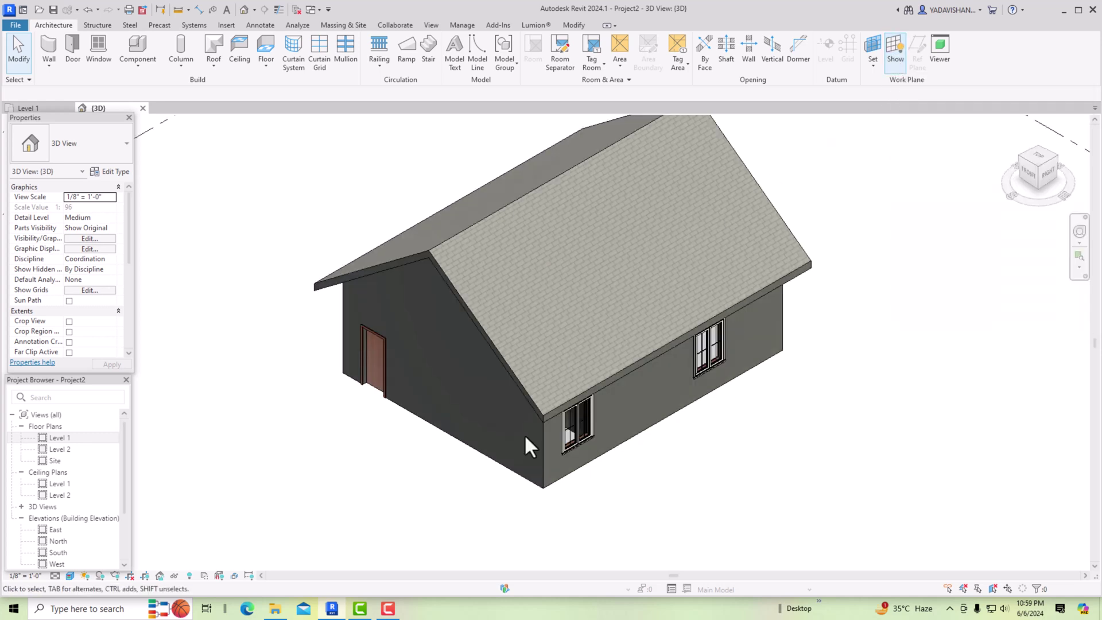
{"action": "scroll", "coordinate": [525, 434], "scroll_direction": "down", "scroll_amount": 3}
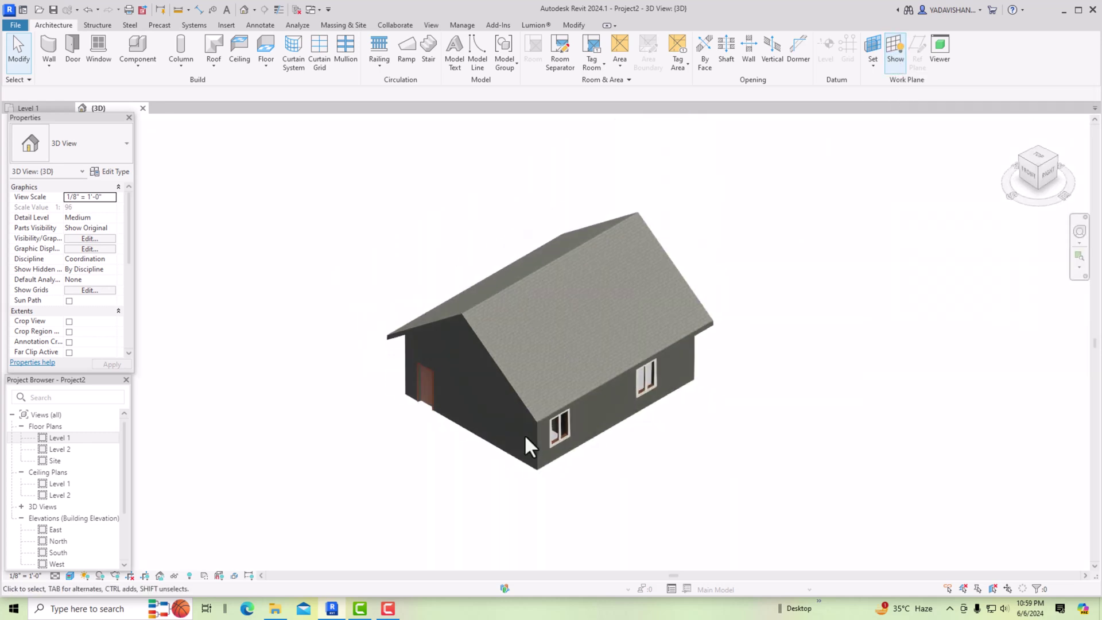
{"action": "left_click", "coordinate": [1042, 166]}
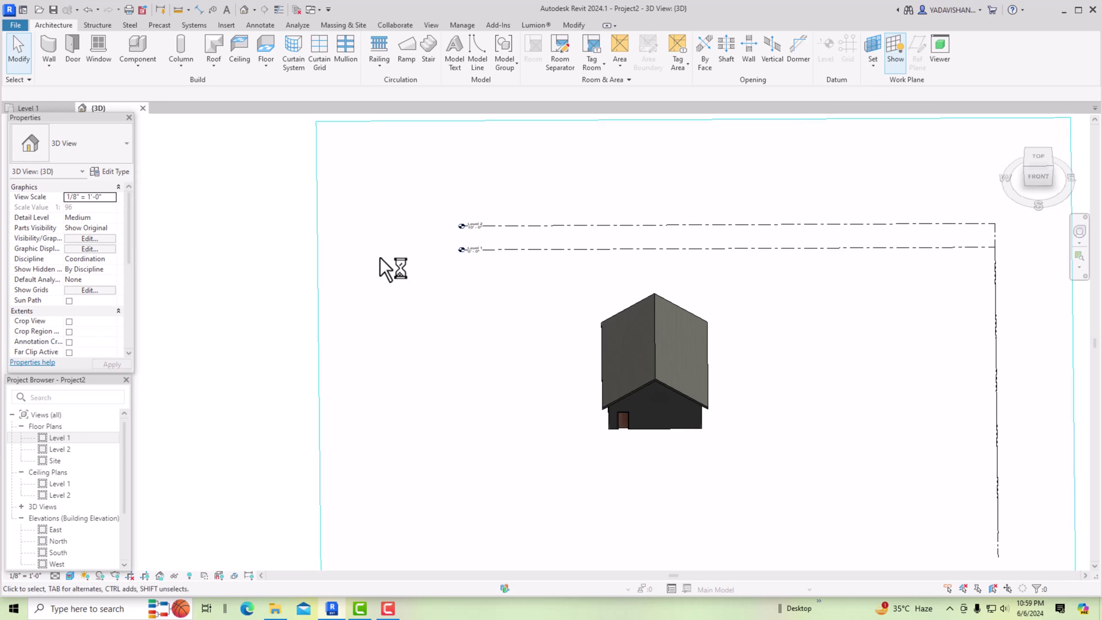
Select the work plane grid and examine its extent around the house from an angled front-left view
{"action": "left_click", "coordinate": [315, 267]}
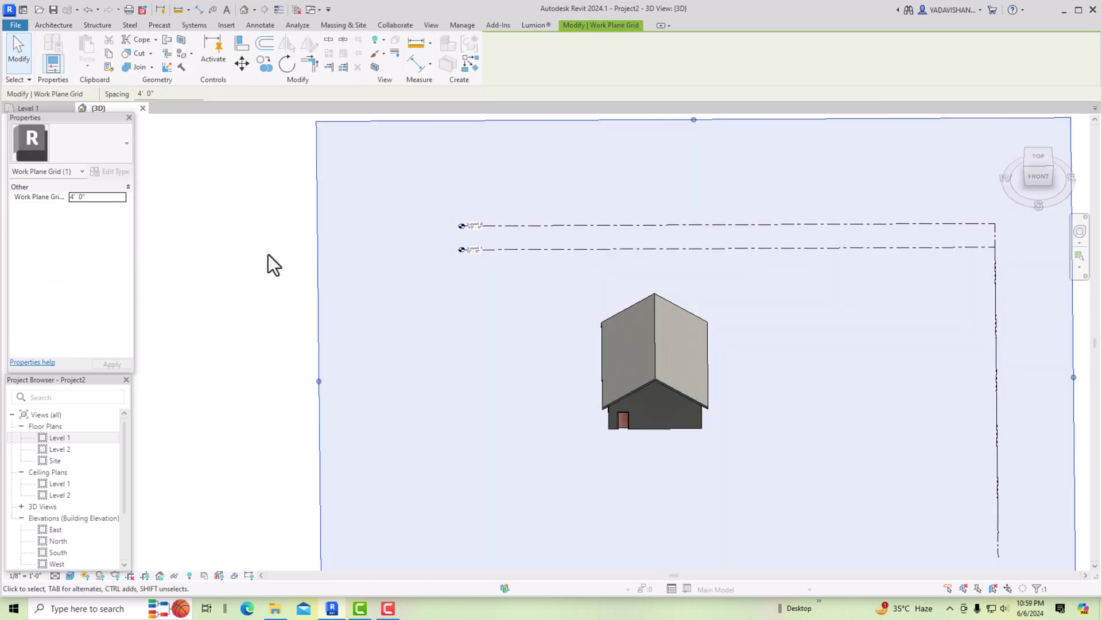
{"action": "scroll", "coordinate": [268, 254], "scroll_direction": "down", "scroll_amount": 3}
{"action": "left_click", "coordinate": [1029, 167]}
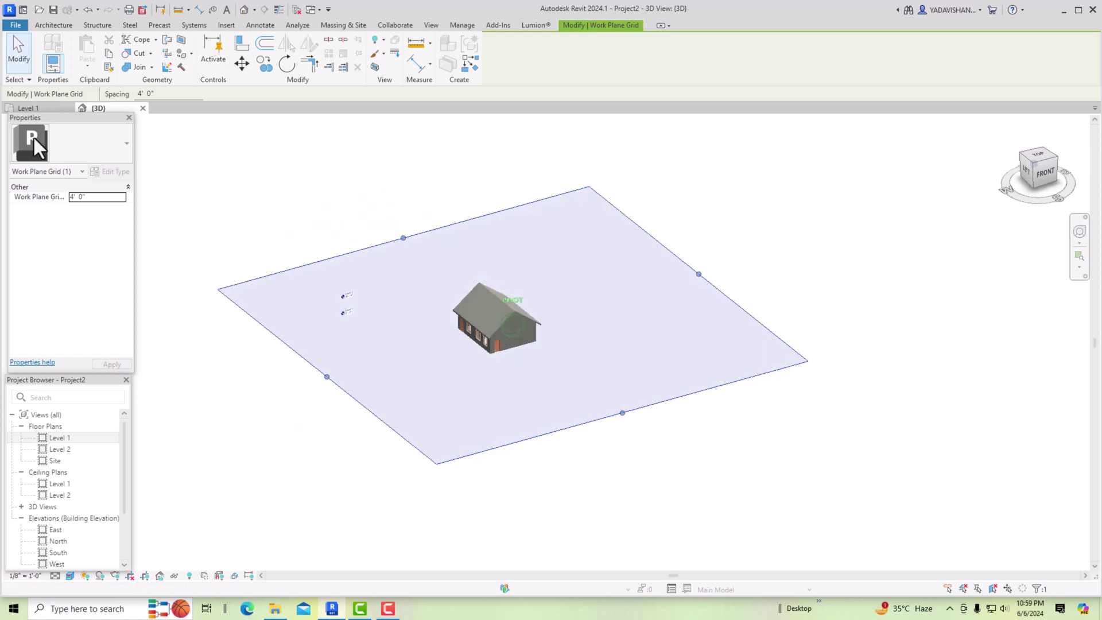
{"action": "scroll", "coordinate": [472, 367], "scroll_direction": "up", "scroll_amount": 2}
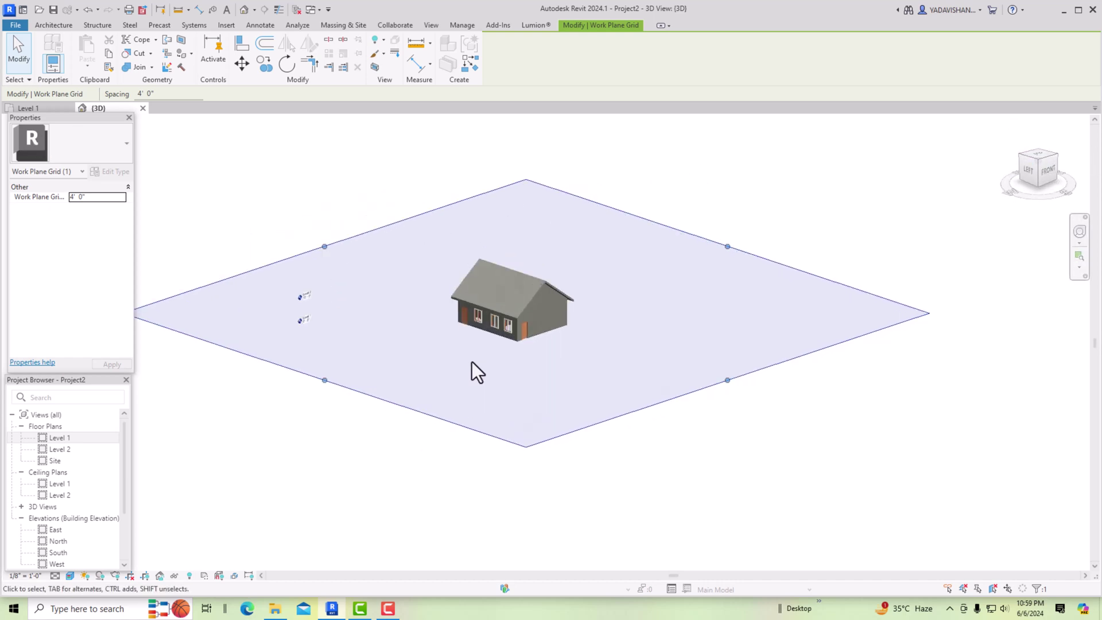
{"action": "scroll", "coordinate": [472, 360], "scroll_direction": "up", "scroll_amount": 1}
{"action": "scroll", "coordinate": [472, 360], "scroll_direction": "up", "scroll_amount": 1}
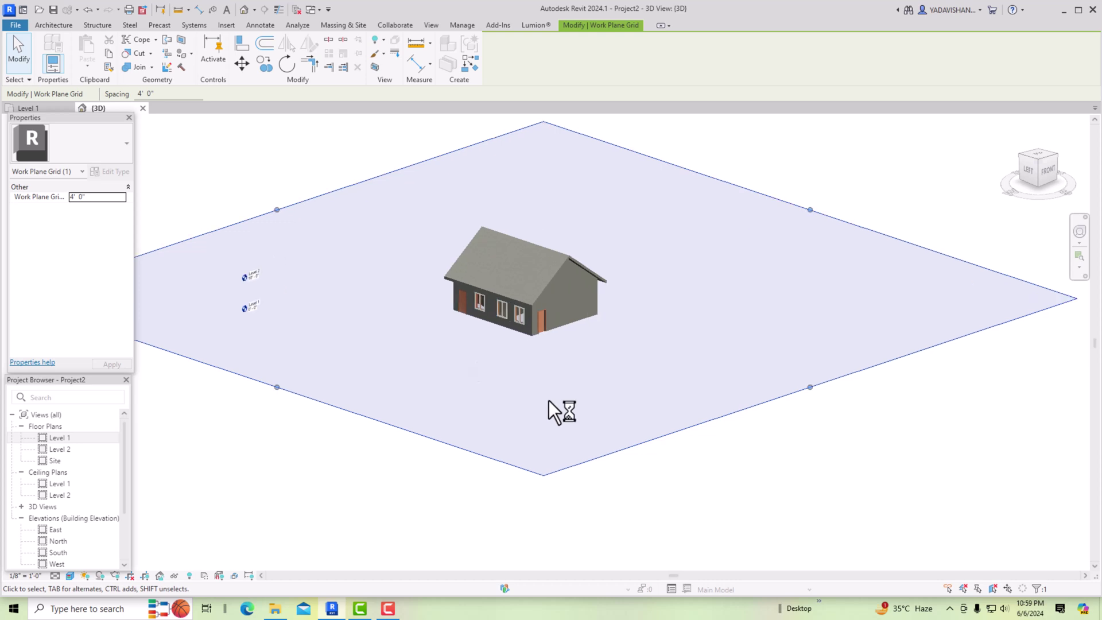
{"action": "left_click", "coordinate": [728, 449]}
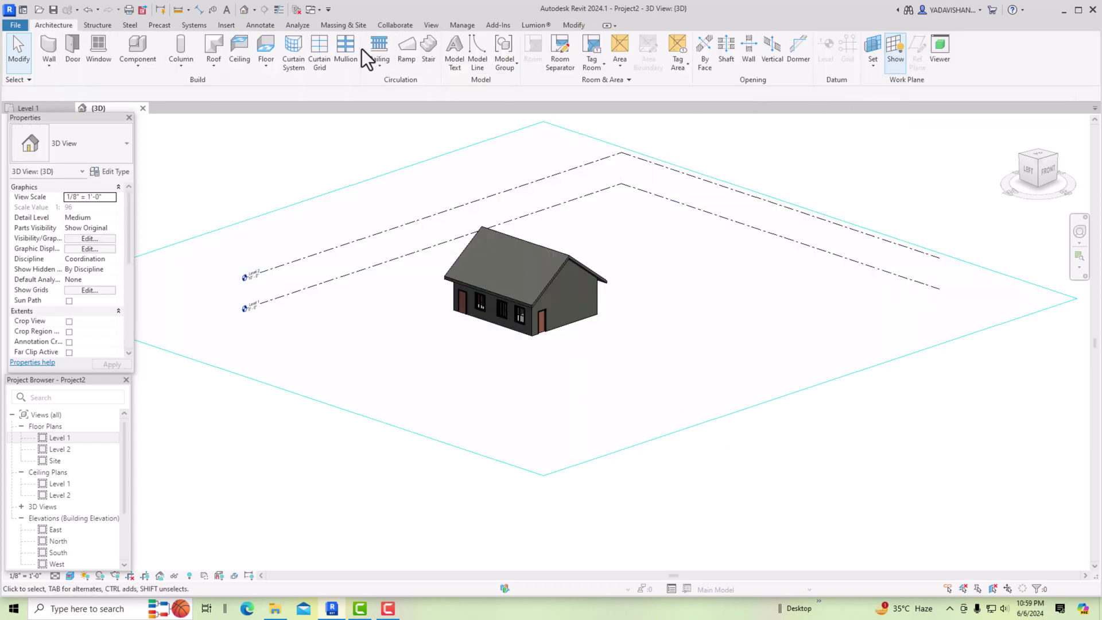
Preview model text in 24" Arial on the work plane and the front wall, and cancel the placement
{"action": "left_click", "coordinate": [457, 48]}
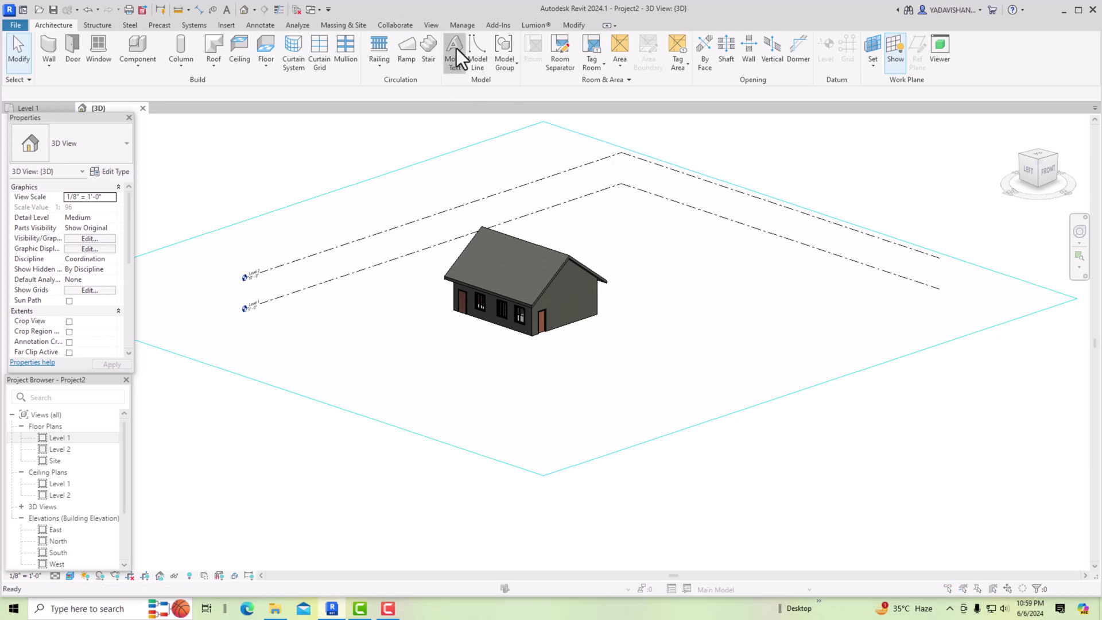
{"action": "left_click", "coordinate": [565, 380]}
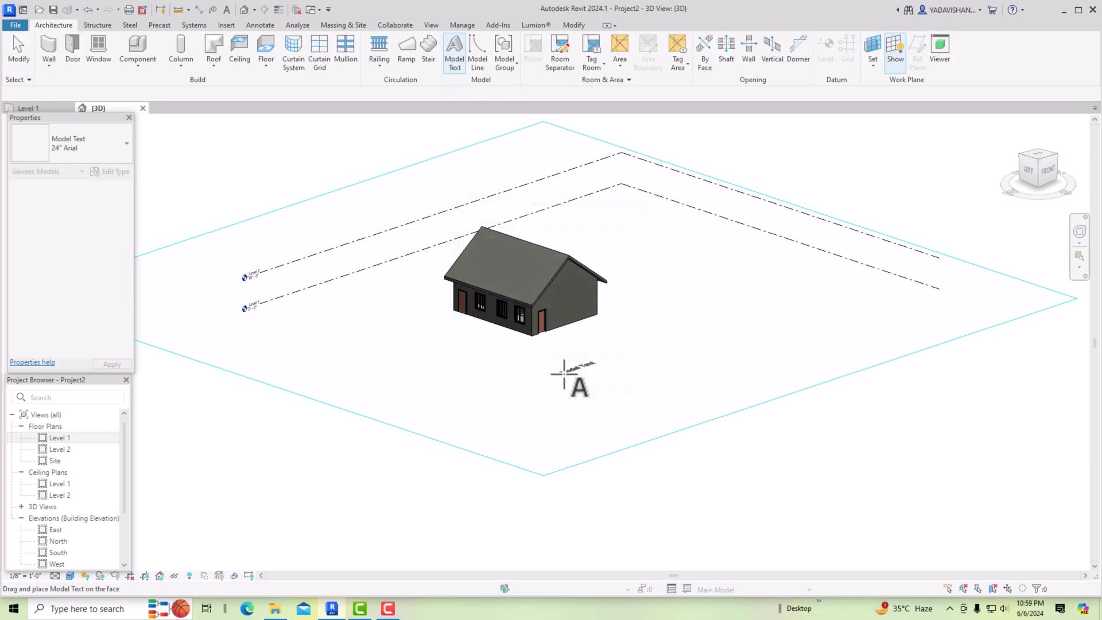
{"action": "scroll", "coordinate": [571, 372], "scroll_direction": "up", "scroll_amount": 3}
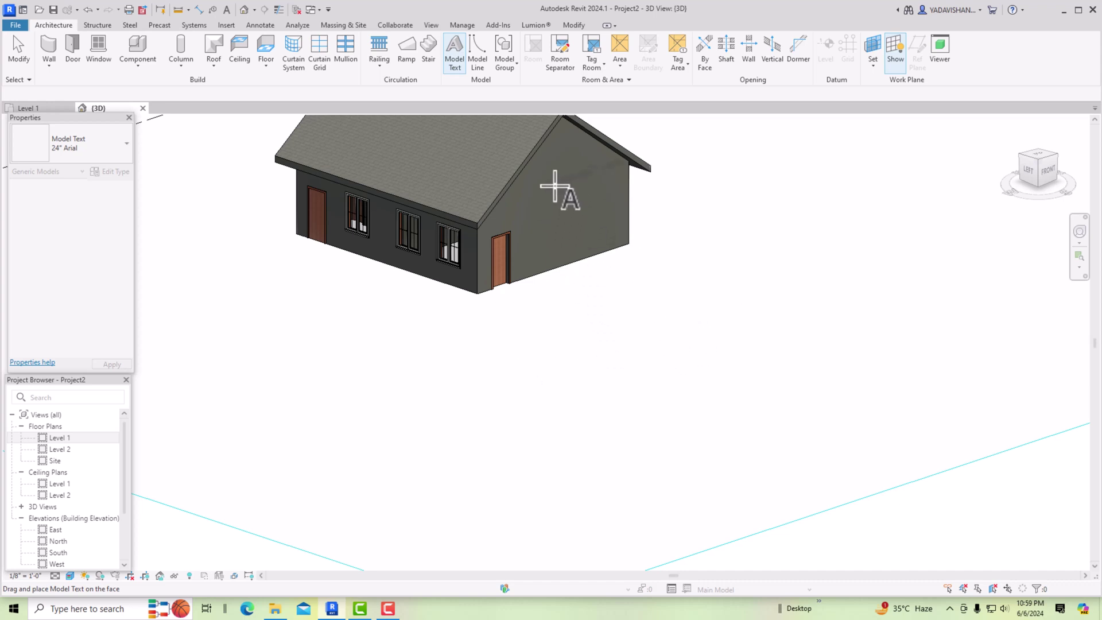
{"action": "scroll", "coordinate": [557, 183], "scroll_direction": "up", "scroll_amount": 3}
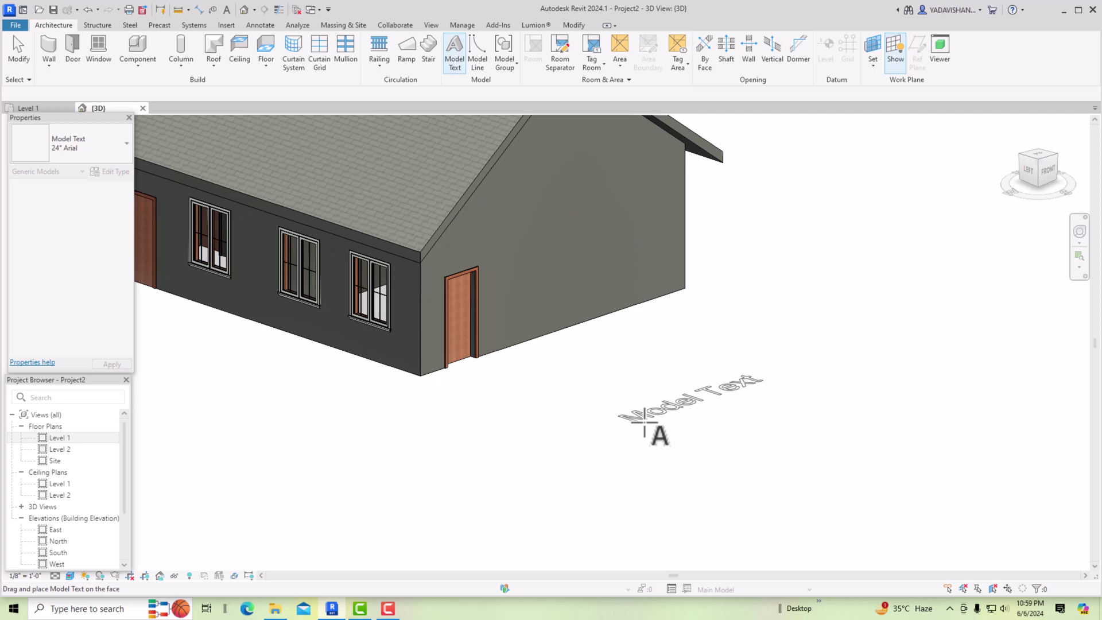
{"action": "scroll", "coordinate": [568, 376], "scroll_direction": "down", "scroll_amount": 2}
{"action": "scroll", "coordinate": [638, 394], "scroll_direction": "down", "scroll_amount": 4}
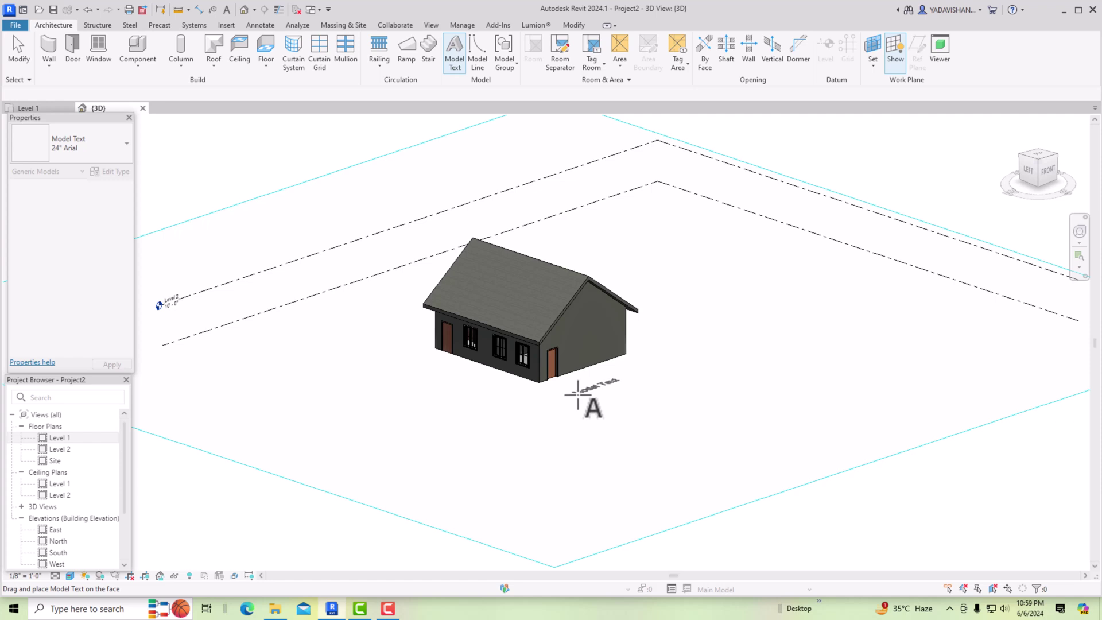
{"action": "scroll", "coordinate": [576, 337], "scroll_direction": "up", "scroll_amount": 3}
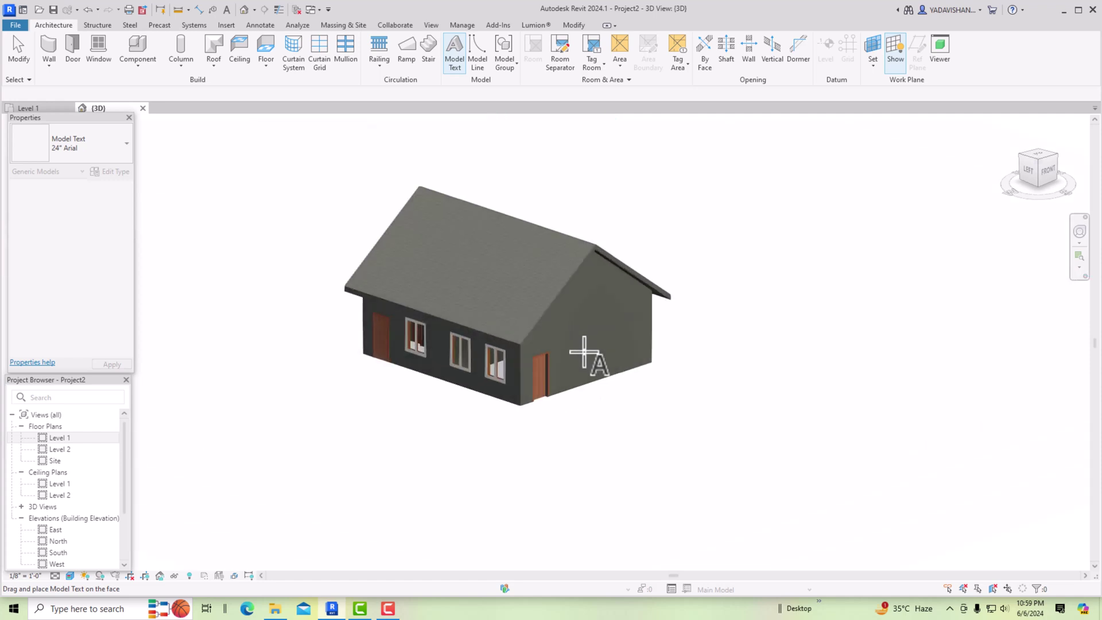
{"action": "scroll", "coordinate": [592, 373], "scroll_direction": "down", "scroll_amount": 3}
{"action": "key", "text": "Escape"}
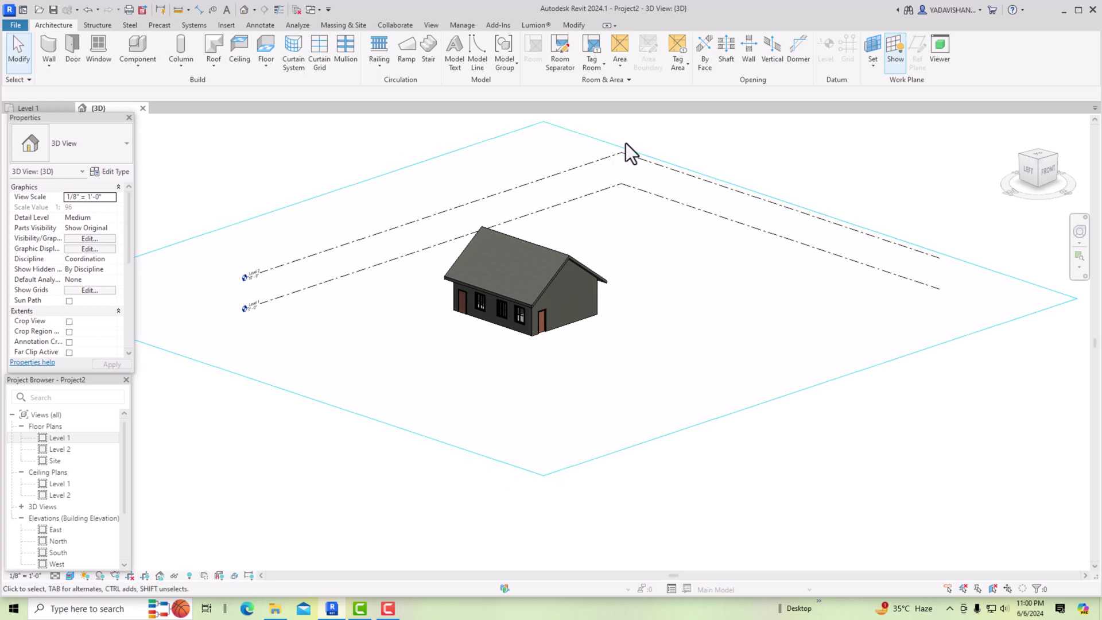
Hide the work plane in the 3D view and display it again
{"action": "left_click", "coordinate": [897, 54]}
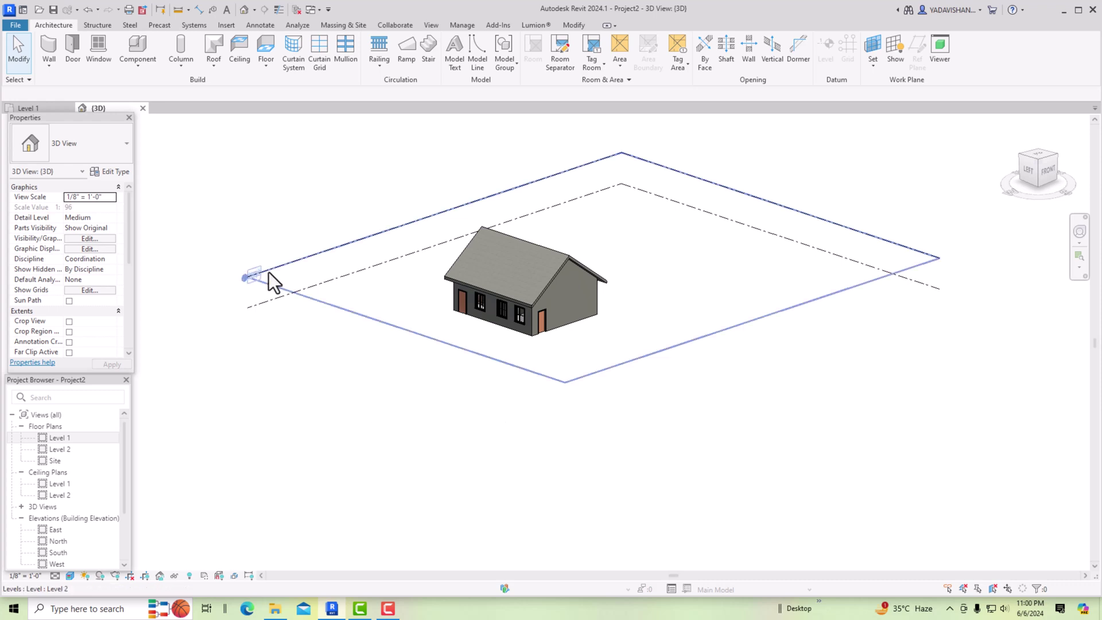
{"action": "left_click", "coordinate": [897, 54]}
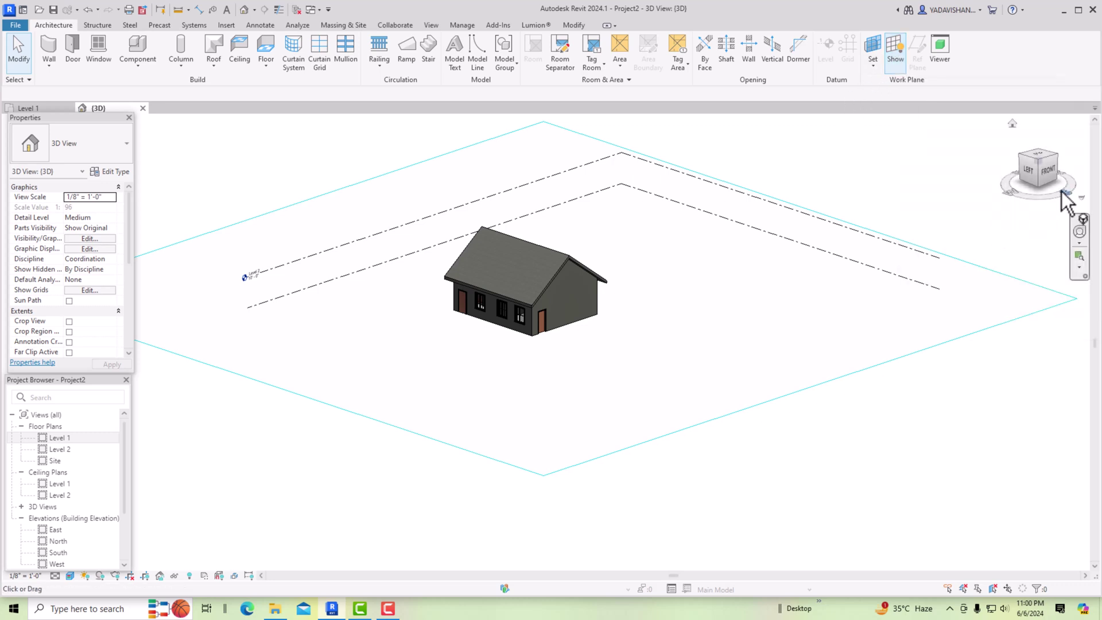
Check the current work plane's name and its display in the Level 1 floor plan, and return to the 3D view
{"action": "left_click", "coordinate": [874, 67]}
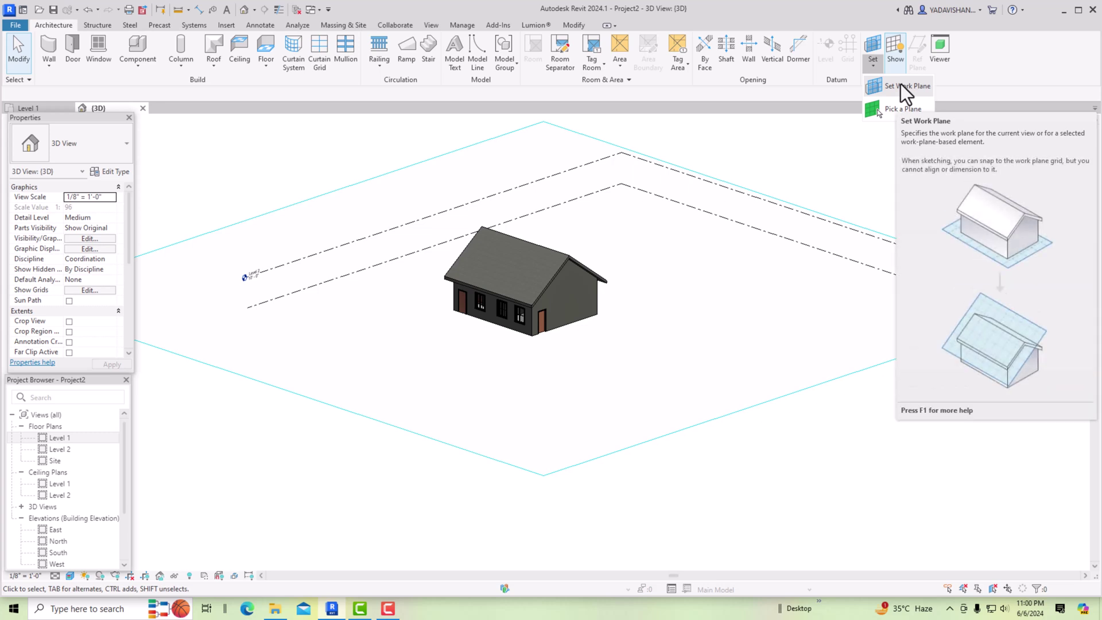
{"action": "left_click", "coordinate": [901, 84]}
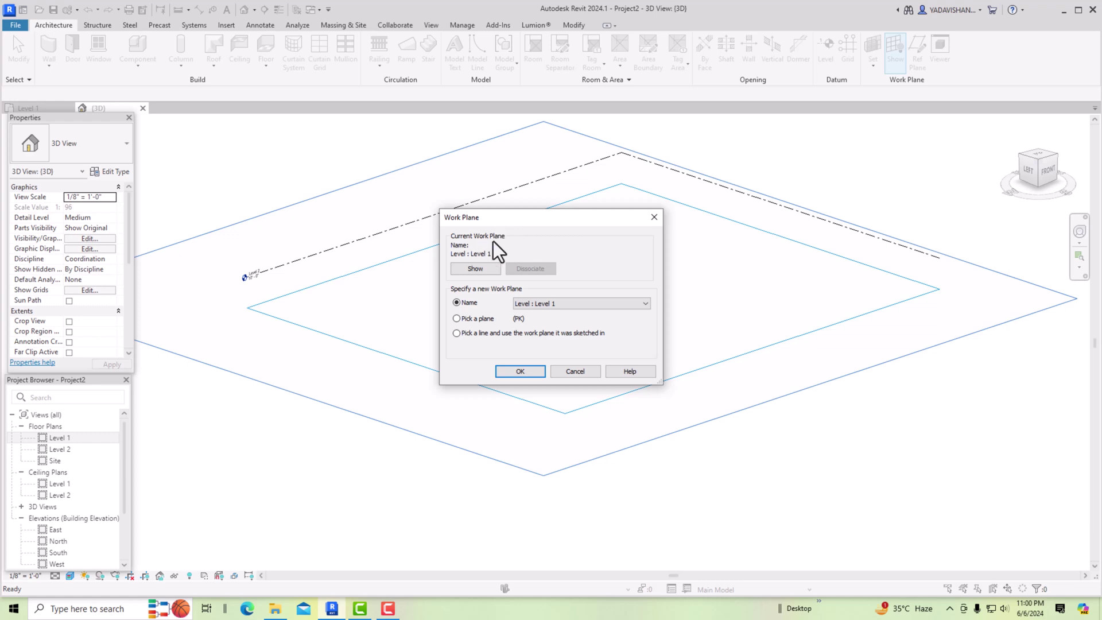
{"action": "left_click", "coordinate": [476, 267]}
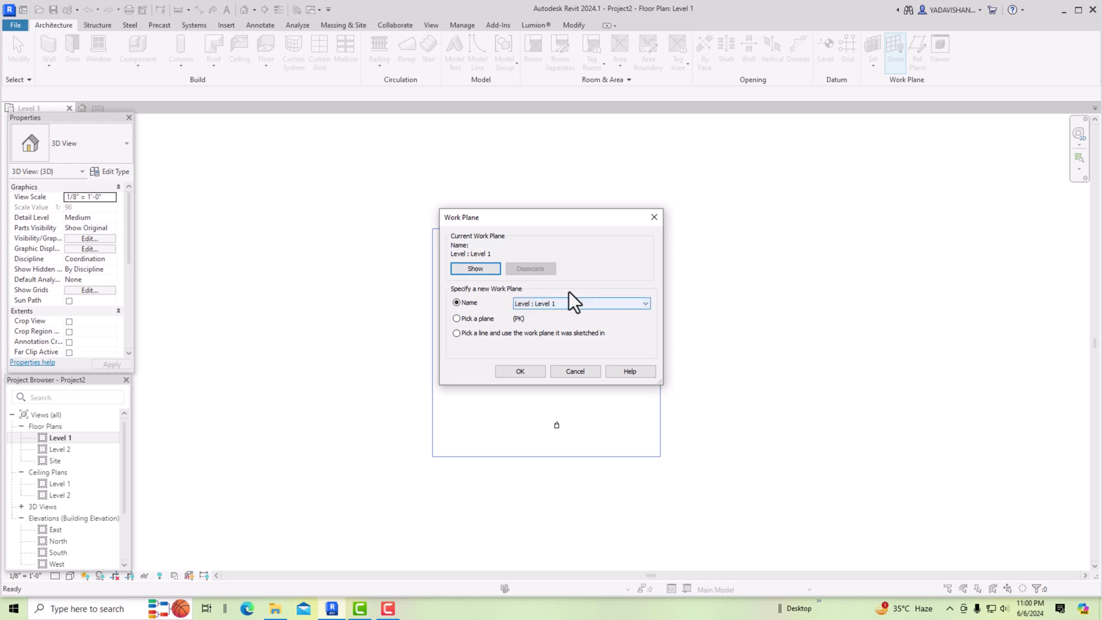
{"action": "left_click", "coordinate": [654, 217]}
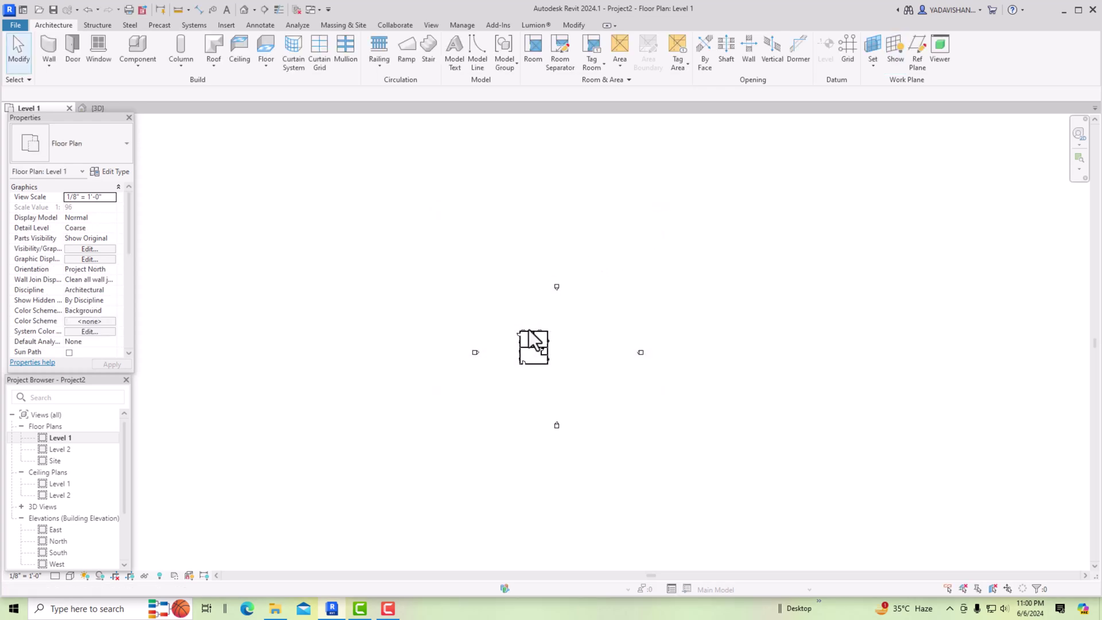
{"action": "scroll", "coordinate": [538, 345], "scroll_direction": "up", "scroll_amount": 6}
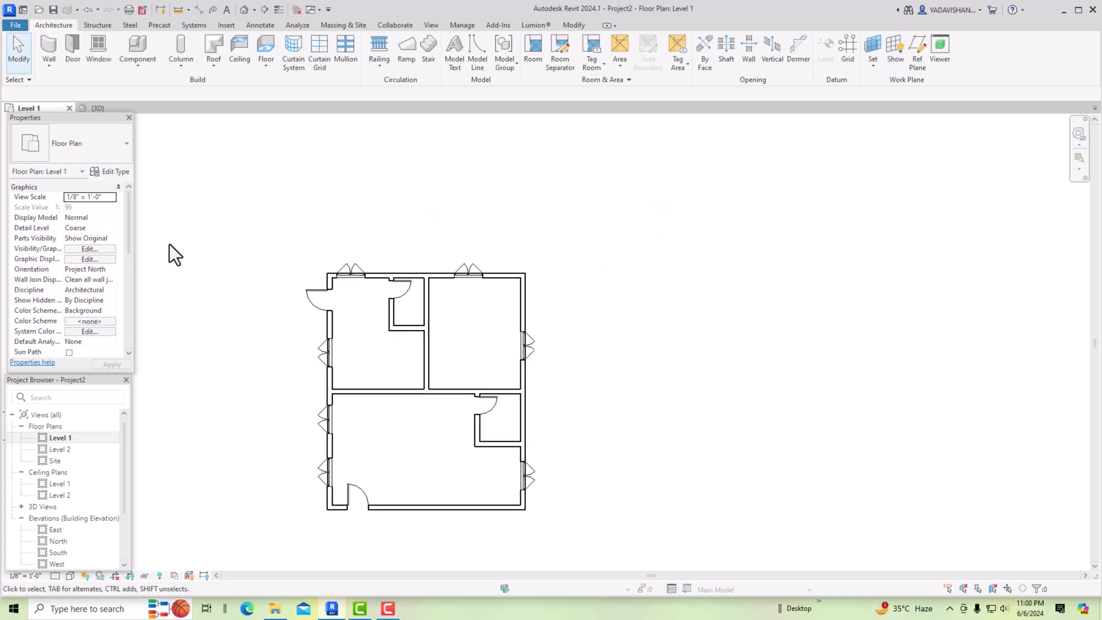
{"action": "left_click", "coordinate": [244, 9]}
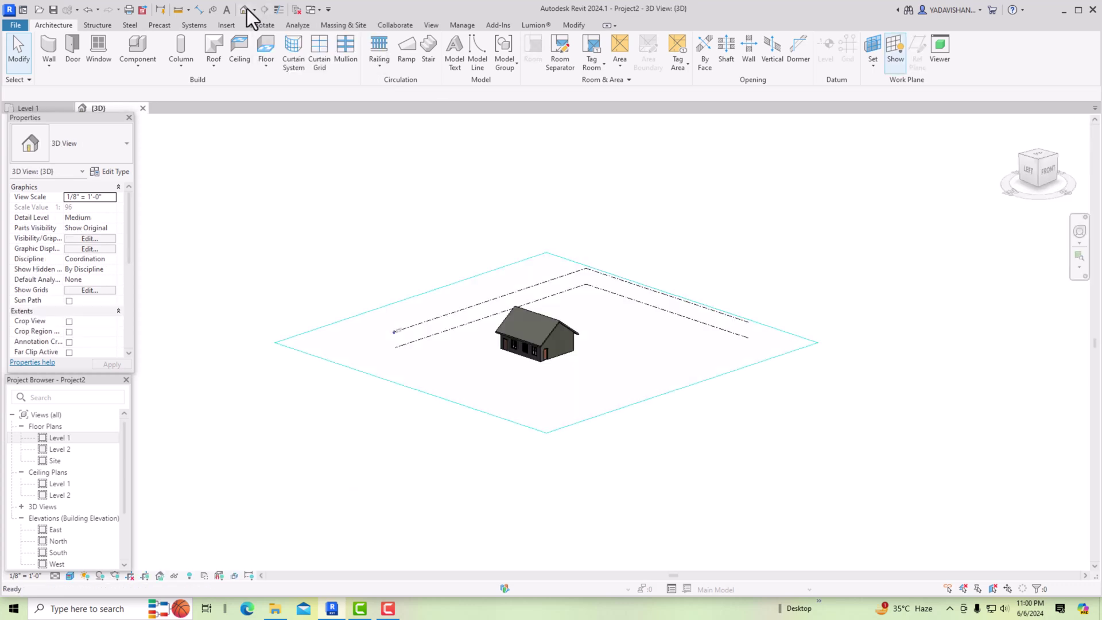
Set a new work plane by picking a plane, using the house's front gable wall face
{"action": "left_click", "coordinate": [871, 67]}
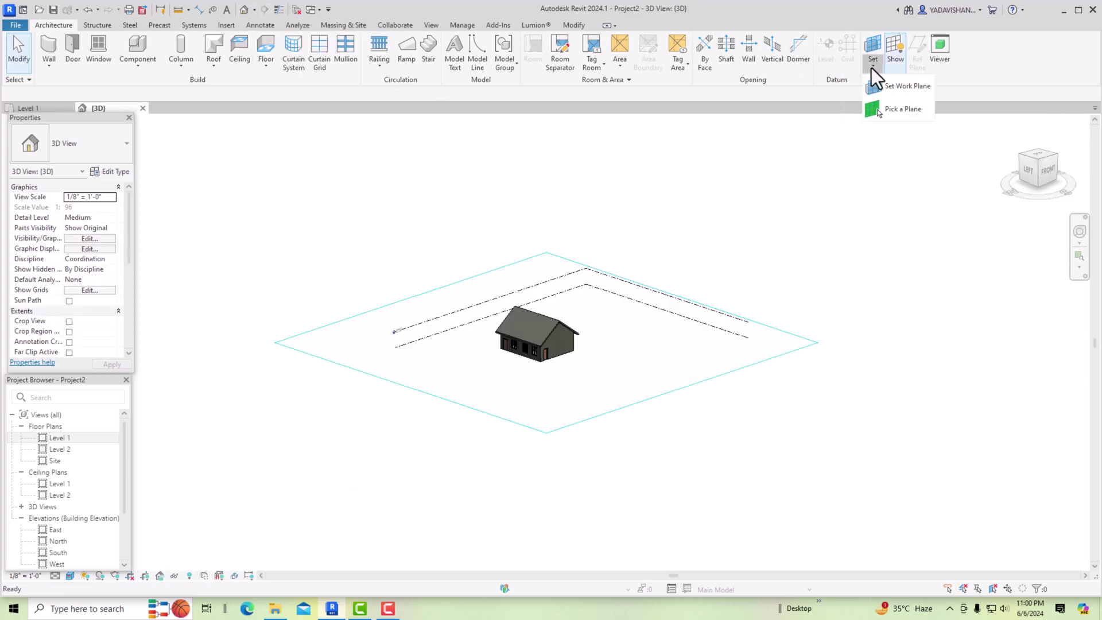
{"action": "left_click", "coordinate": [883, 88]}
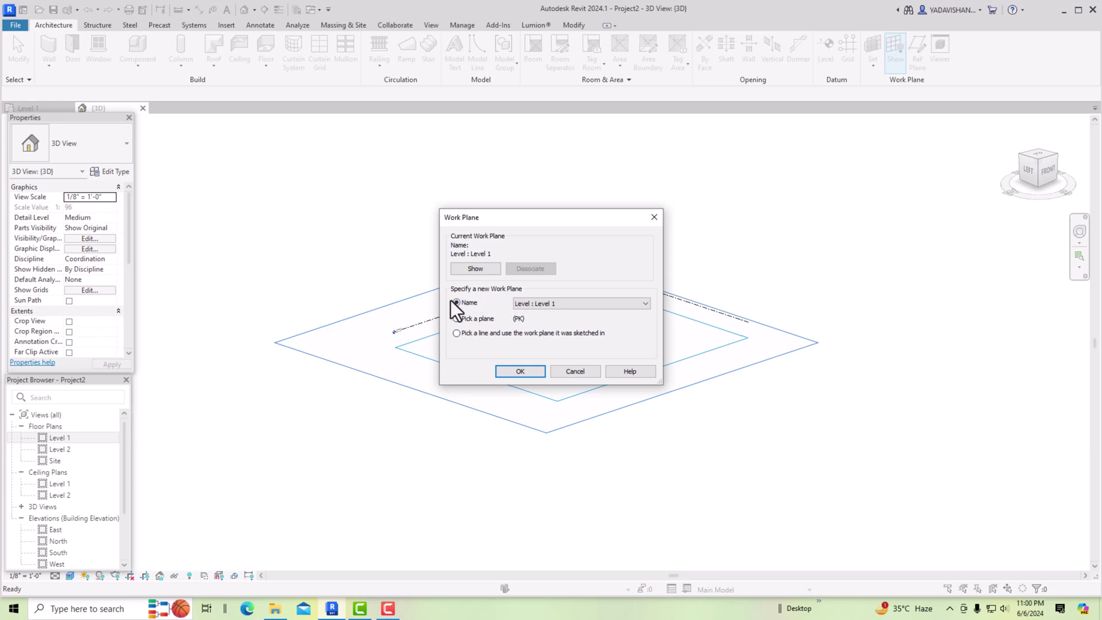
{"action": "left_click", "coordinate": [548, 303]}
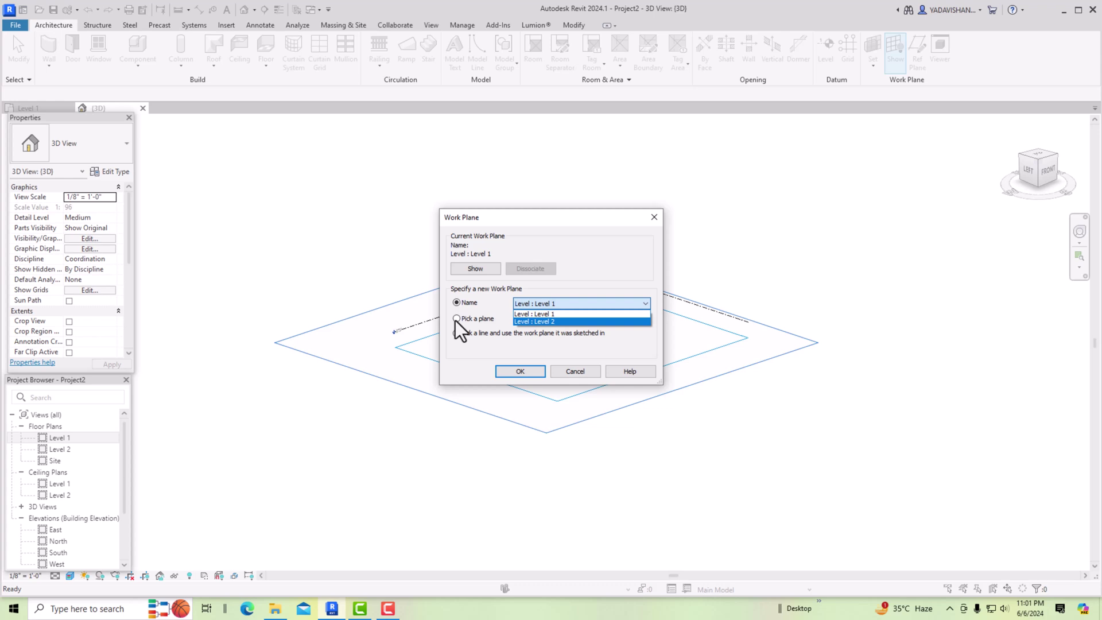
{"action": "left_click", "coordinate": [480, 326]}
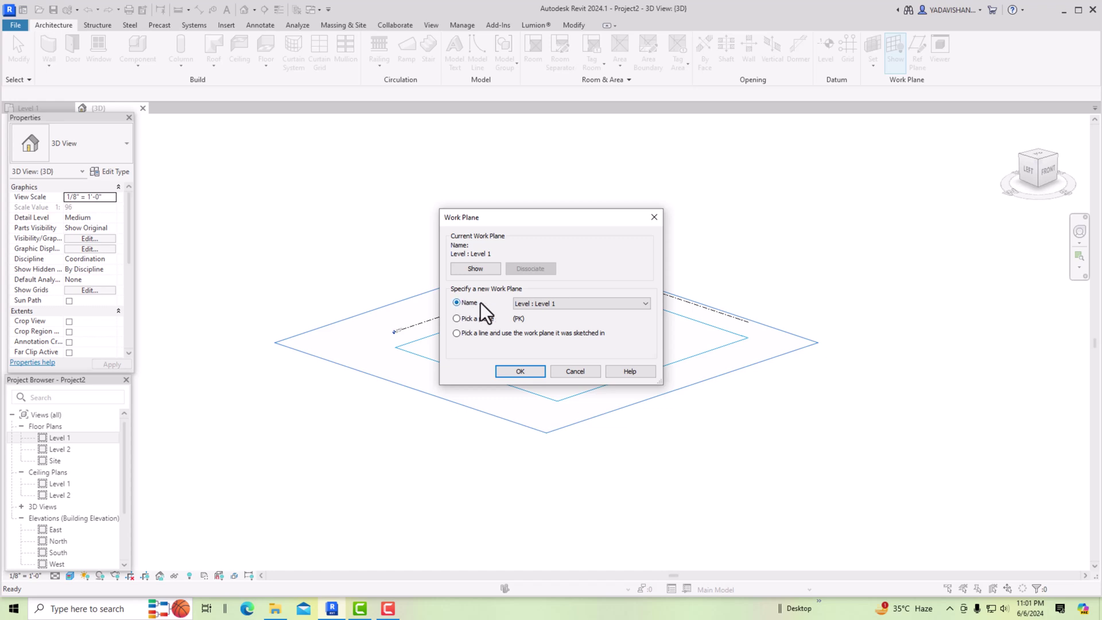
{"action": "left_click", "coordinate": [537, 306]}
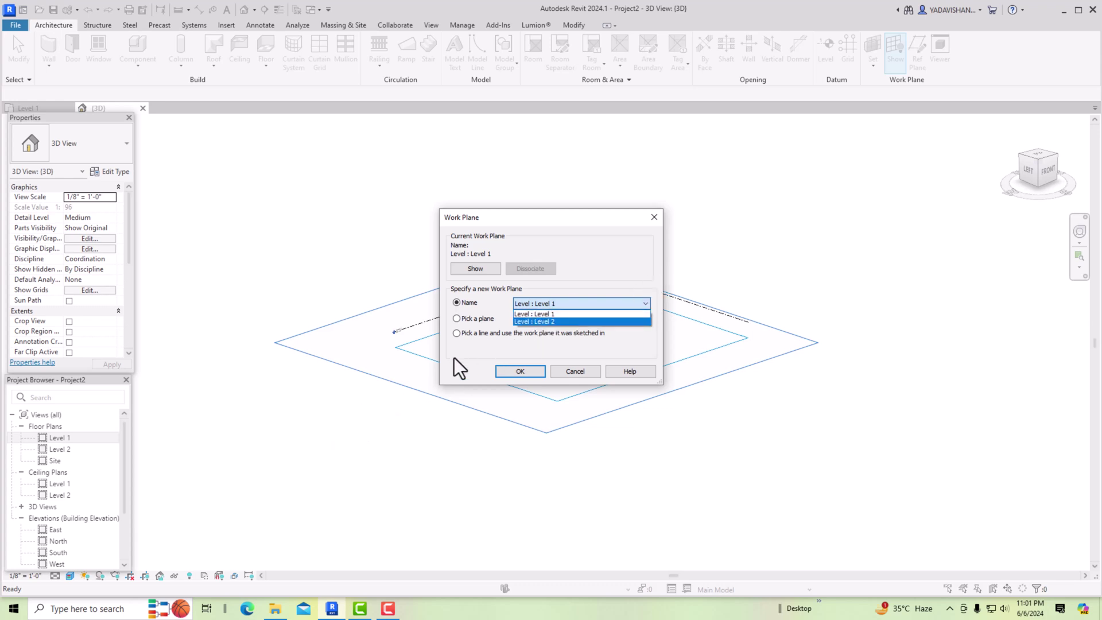
{"action": "left_click", "coordinate": [471, 323]}
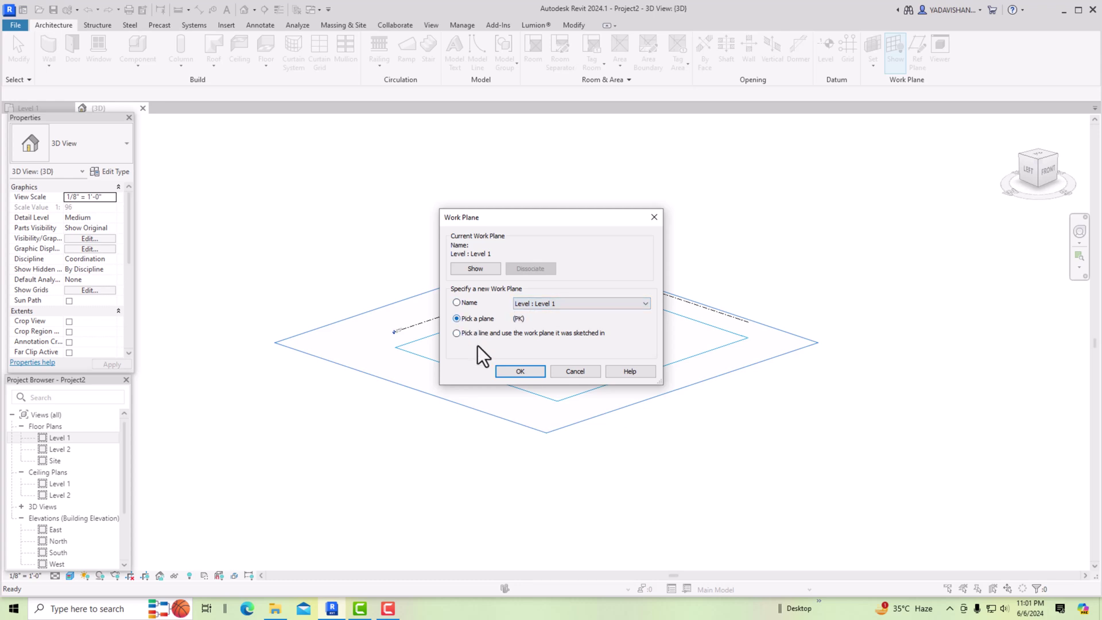
{"action": "left_click", "coordinate": [520, 371]}
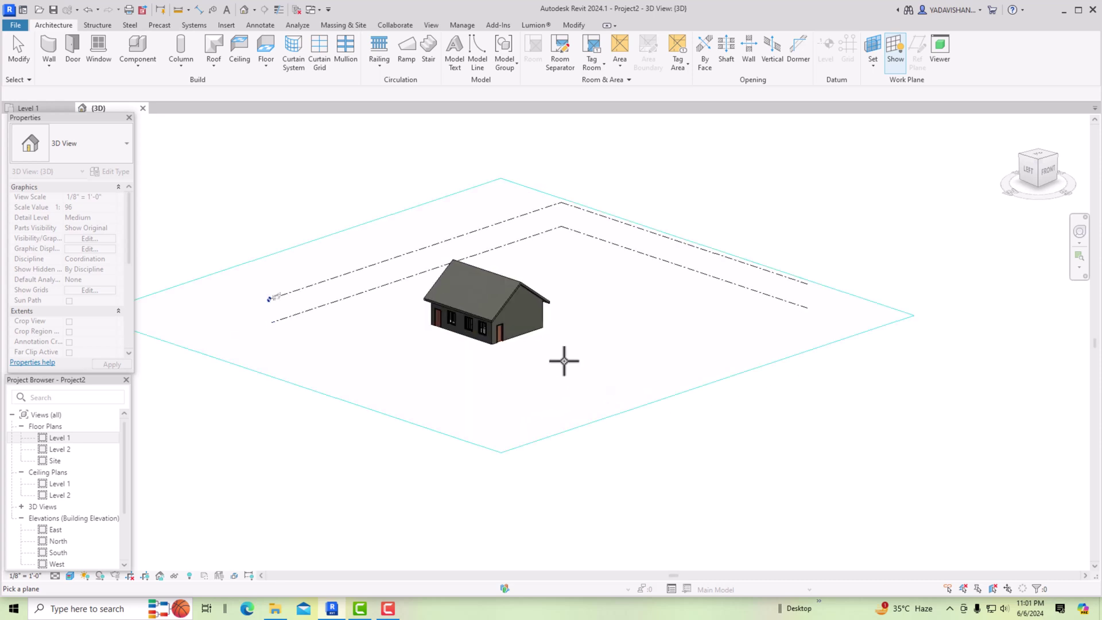
{"action": "scroll", "coordinate": [564, 357], "scroll_direction": "up", "scroll_amount": 5}
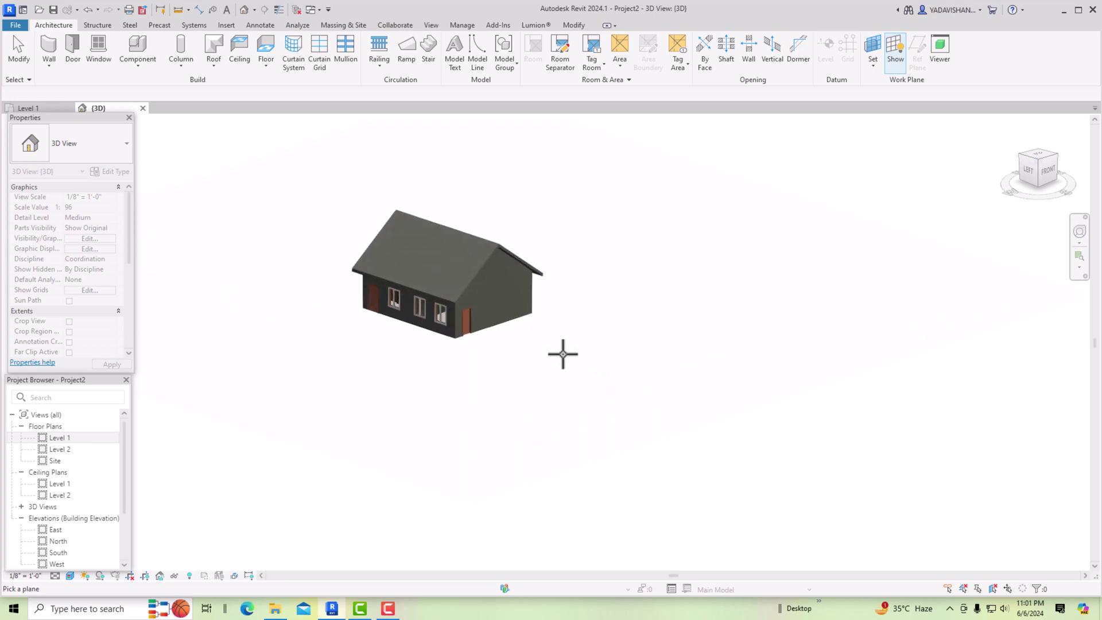
{"action": "left_click", "coordinate": [529, 271]}
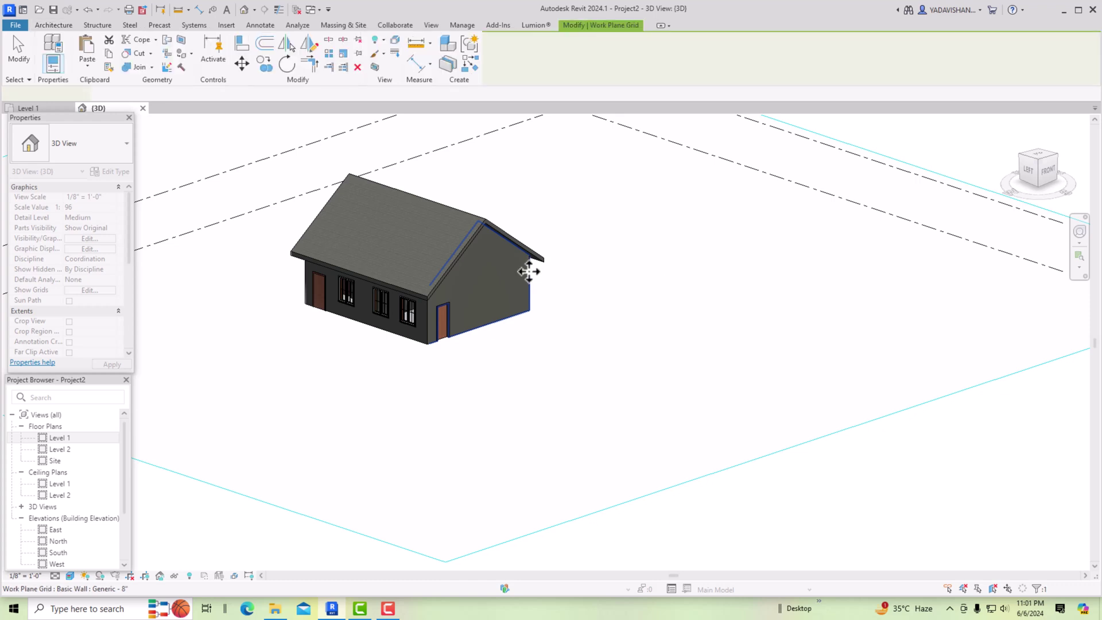
{"action": "scroll", "coordinate": [667, 372], "scroll_direction": "down", "scroll_amount": 1}
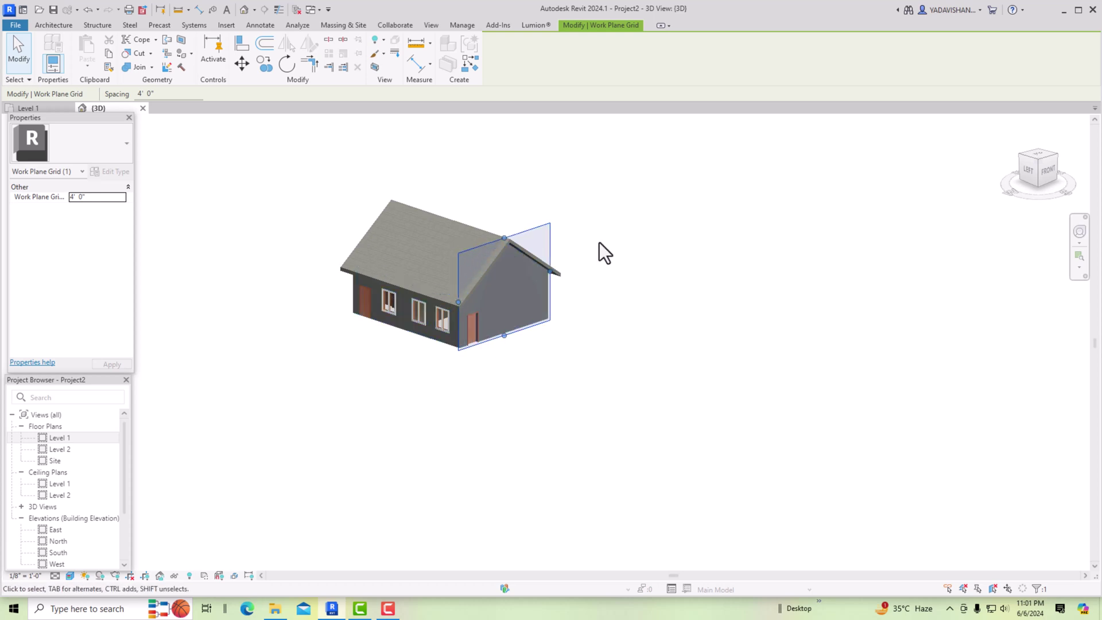
Place 24" Arial model text reading "Model Text" on the front gable wall above the door
{"action": "scroll", "coordinate": [483, 295], "scroll_direction": "up", "scroll_amount": 2}
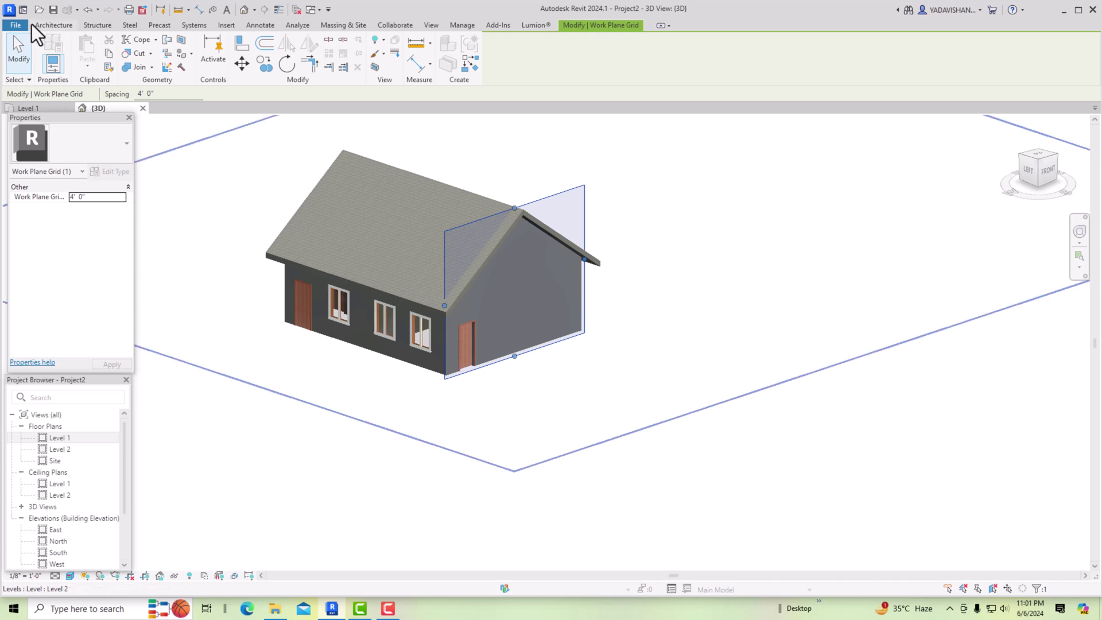
{"action": "left_click", "coordinate": [48, 25]}
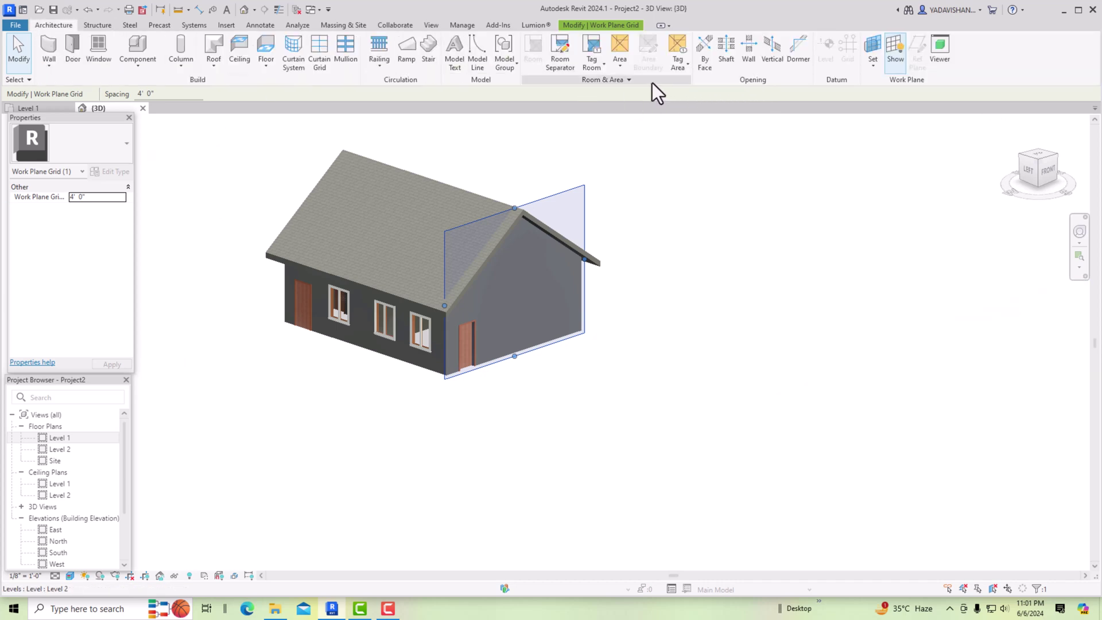
{"action": "left_click", "coordinate": [463, 47]}
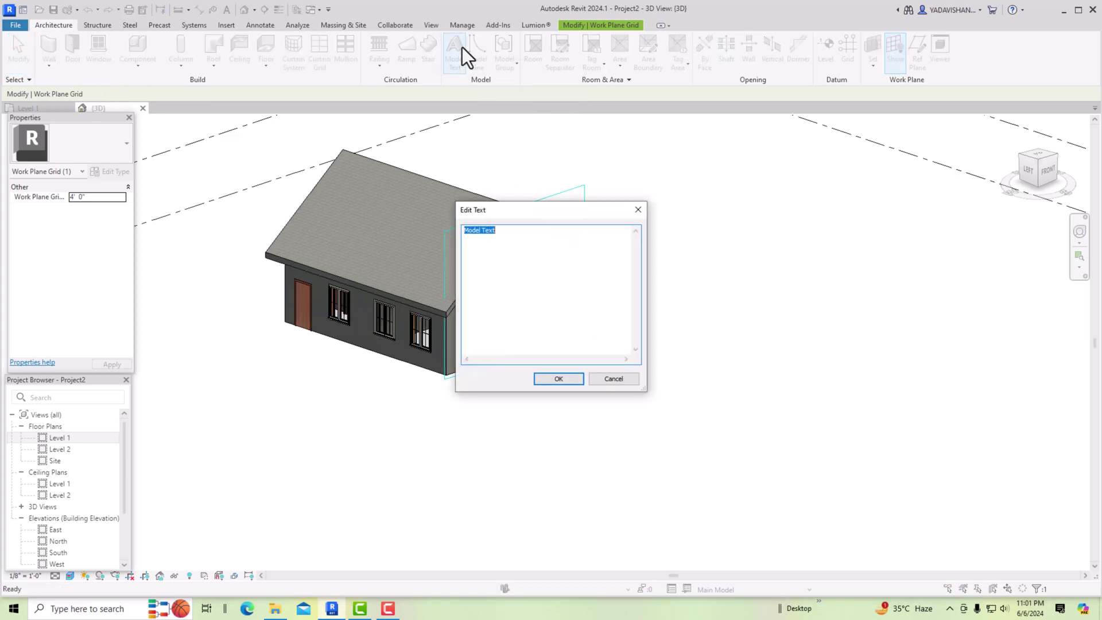
{"action": "left_click", "coordinate": [556, 381]}
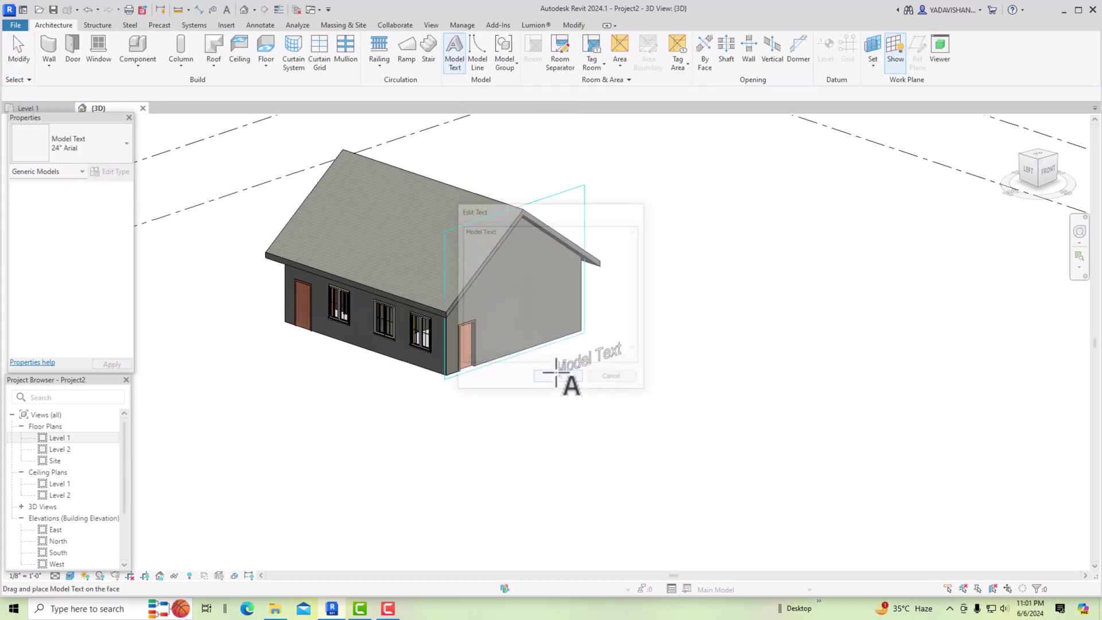
{"action": "scroll", "coordinate": [510, 301], "scroll_direction": "up", "scroll_amount": 2}
{"action": "left_click", "coordinate": [491, 293]}
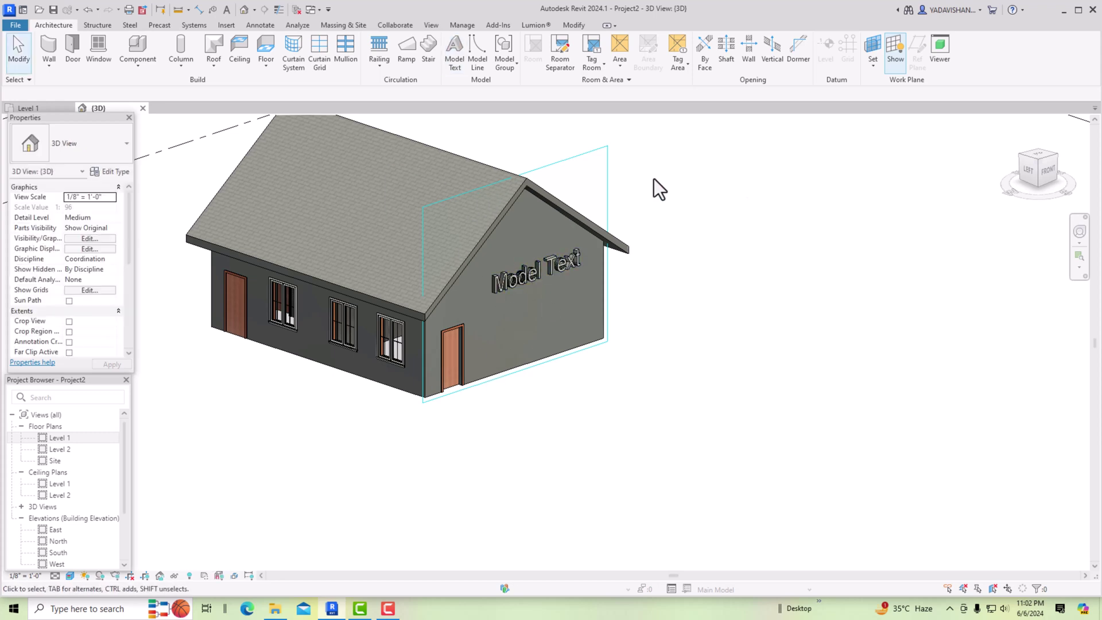
Hide and redisplay the gable wall's work plane, and examine it from the front and at an angle
{"action": "scroll", "coordinate": [545, 430], "scroll_direction": "down", "scroll_amount": 3}
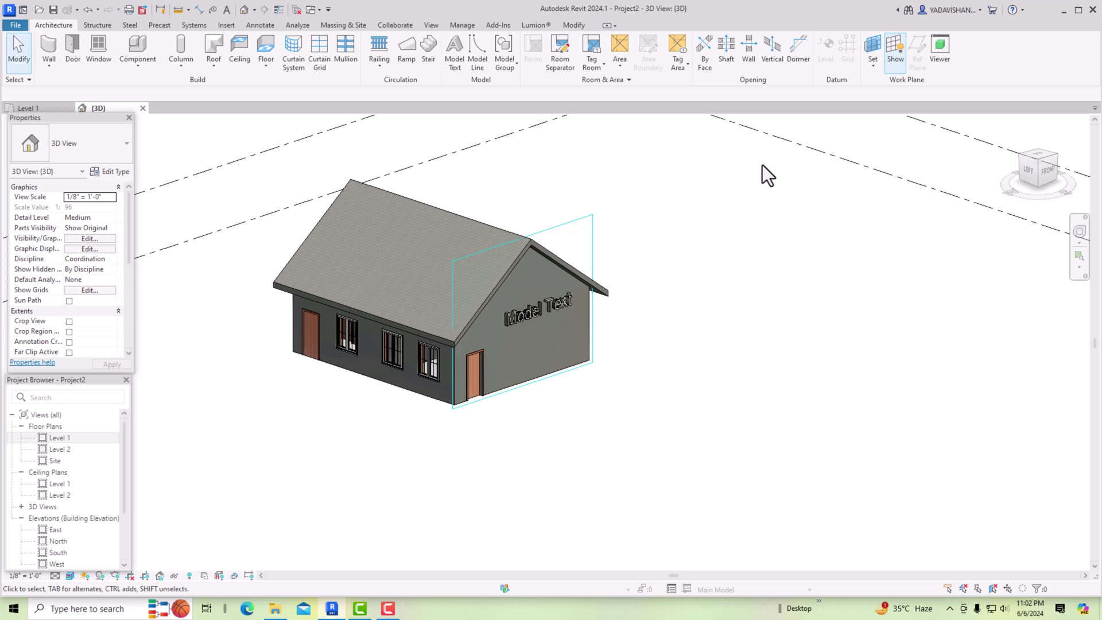
{"action": "left_click", "coordinate": [895, 63]}
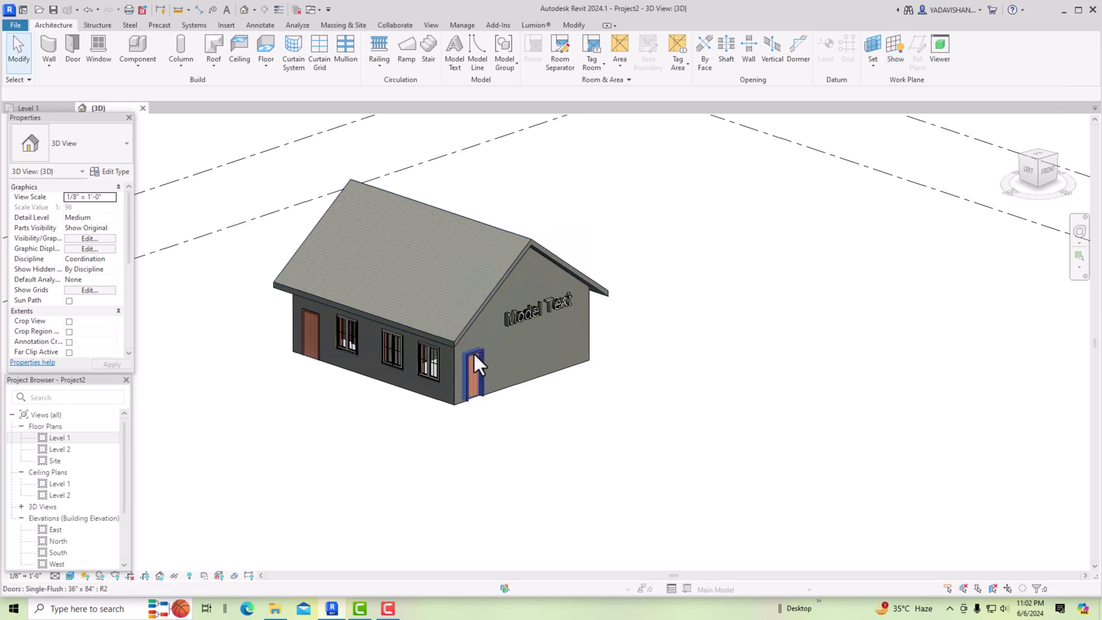
{"action": "left_click", "coordinate": [895, 50]}
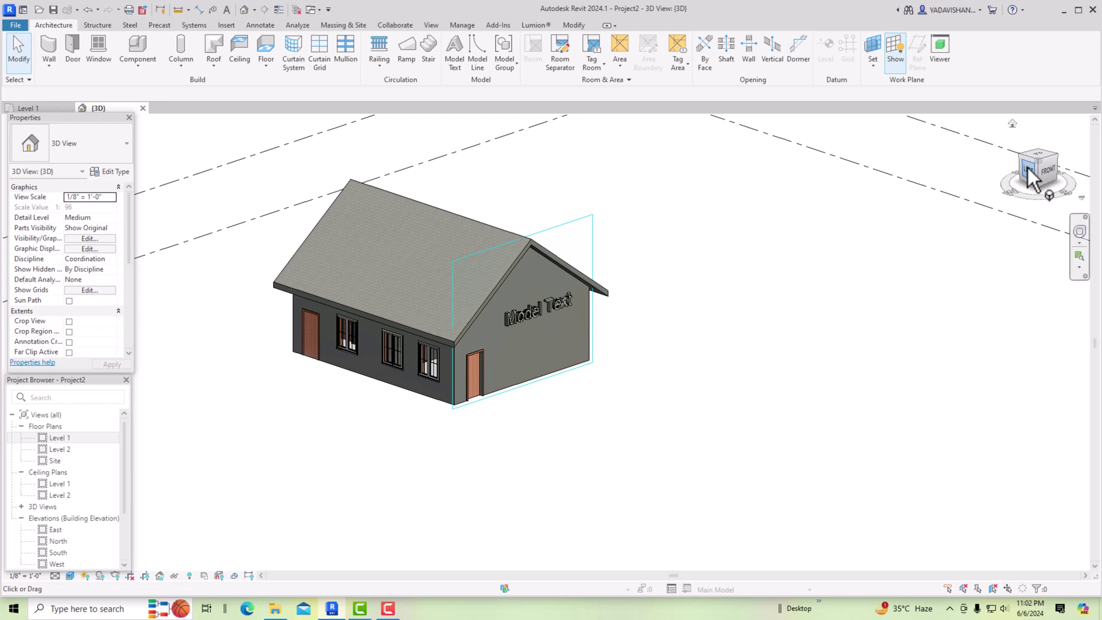
{"action": "left_click_drag", "start_coordinate": [1028, 167], "coordinate": [947, 171]}
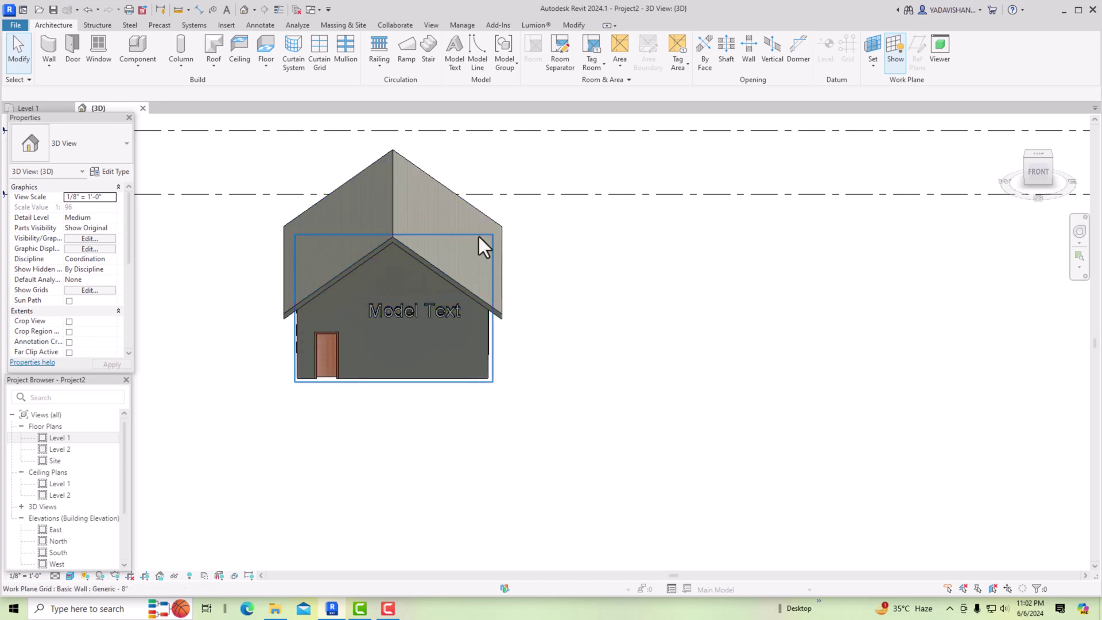
{"action": "left_click", "coordinate": [1029, 160]}
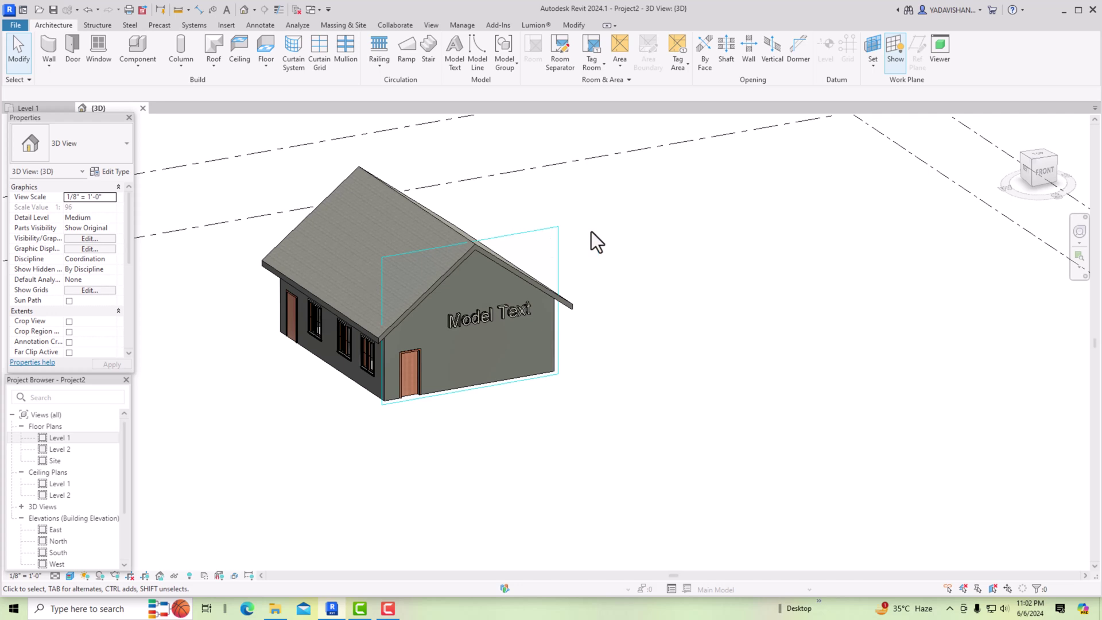
Set the work plane by name to Level : Level 1 and deselect the work plane grid
{"action": "left_click", "coordinate": [874, 67]}
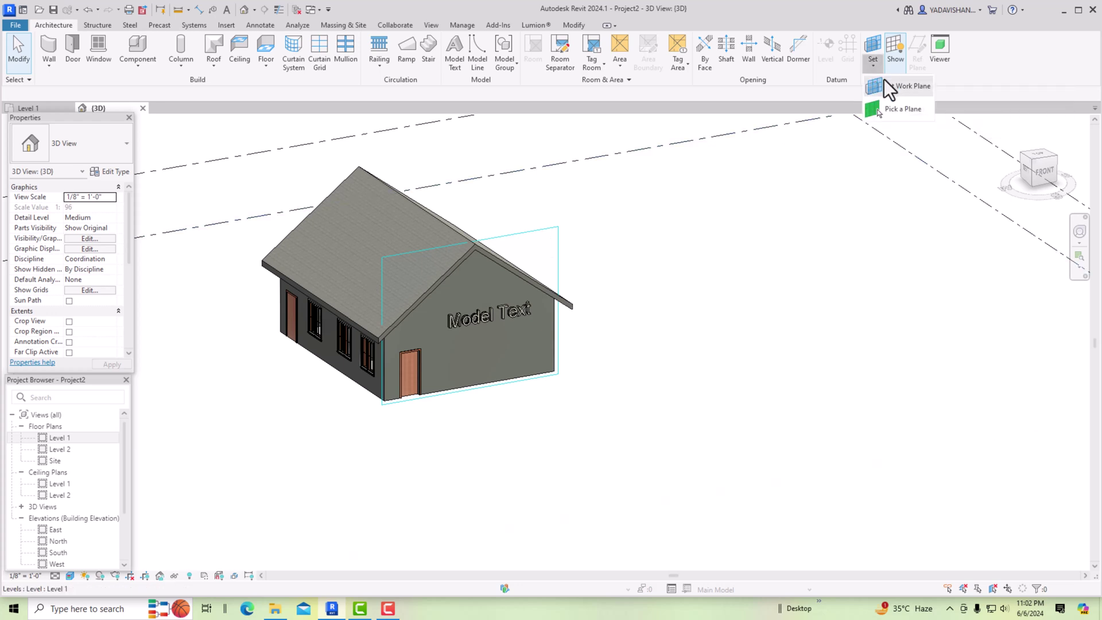
{"action": "left_click", "coordinate": [896, 90]}
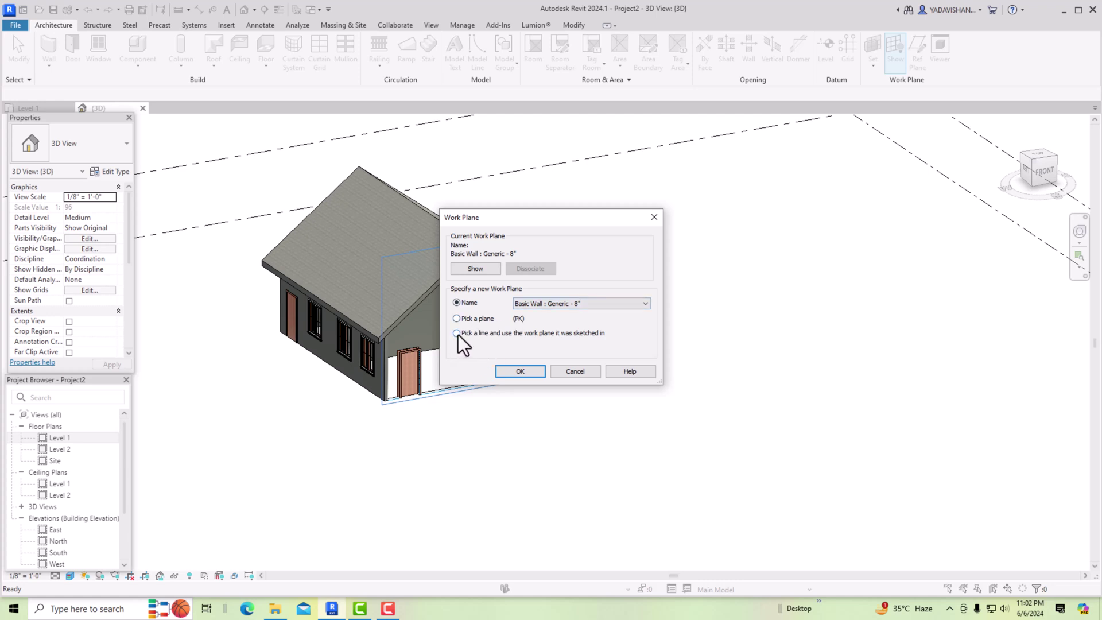
{"action": "left_click", "coordinate": [544, 304]}
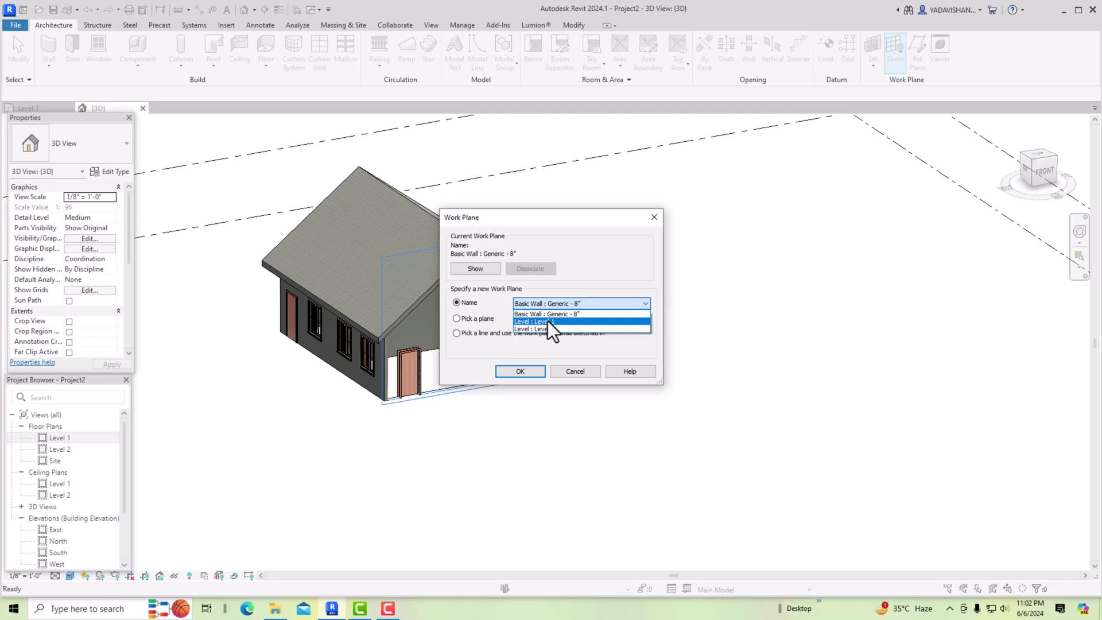
{"action": "left_click", "coordinate": [548, 321]}
{"action": "left_click", "coordinate": [537, 375]}
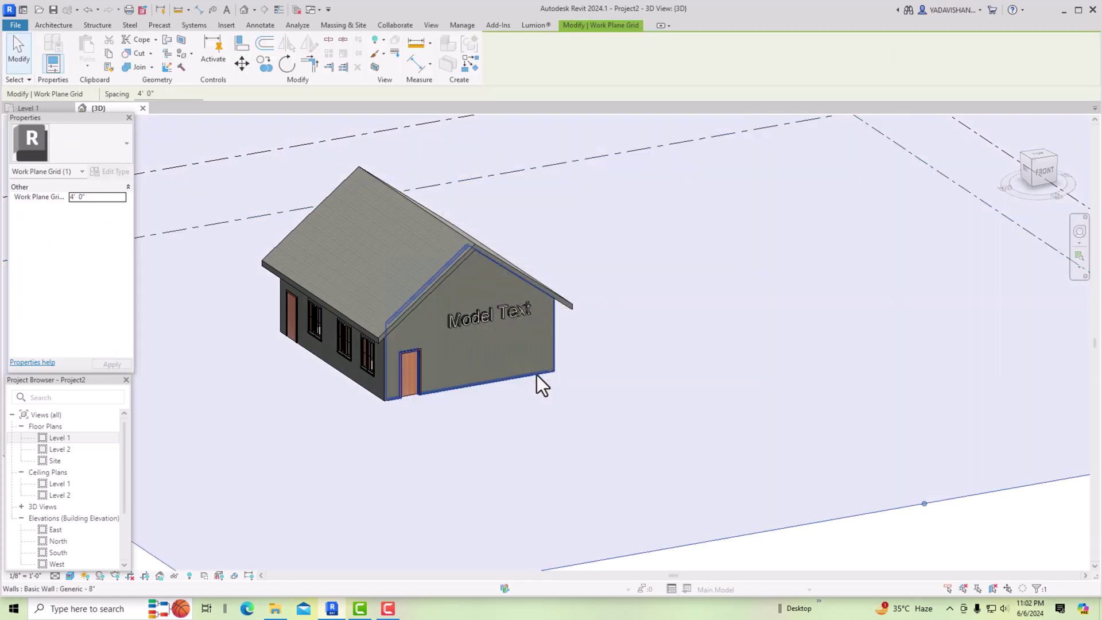
{"action": "left_click", "coordinate": [633, 312]}
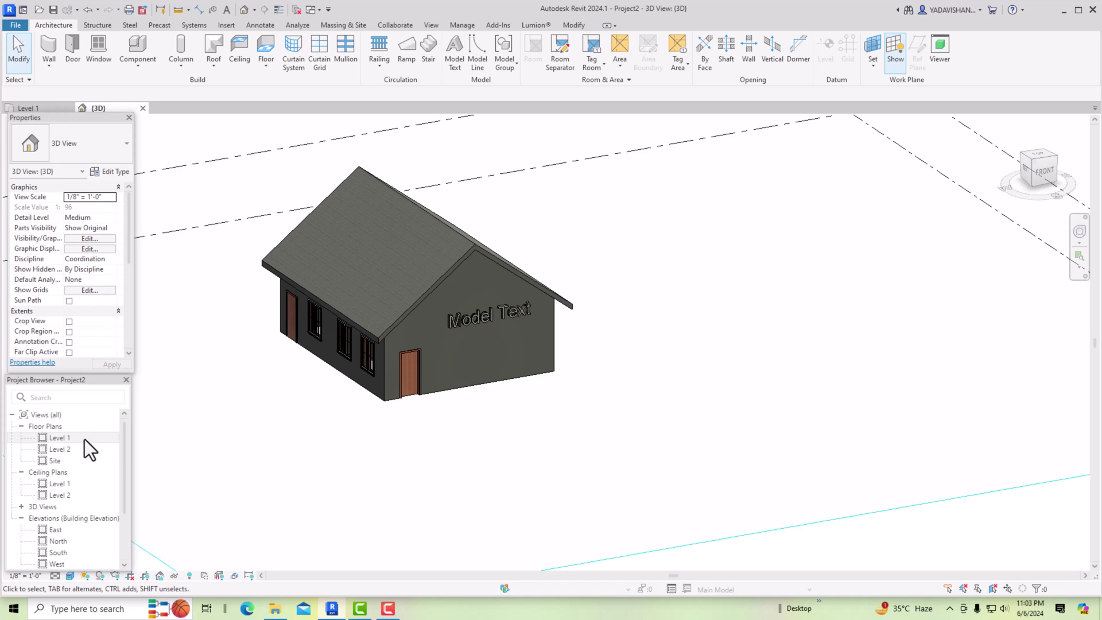
Select the Level 1 work plane grid and examine its full extent in the Level 1 floor plan
{"action": "scroll", "coordinate": [489, 389], "scroll_direction": "down", "scroll_amount": 3}
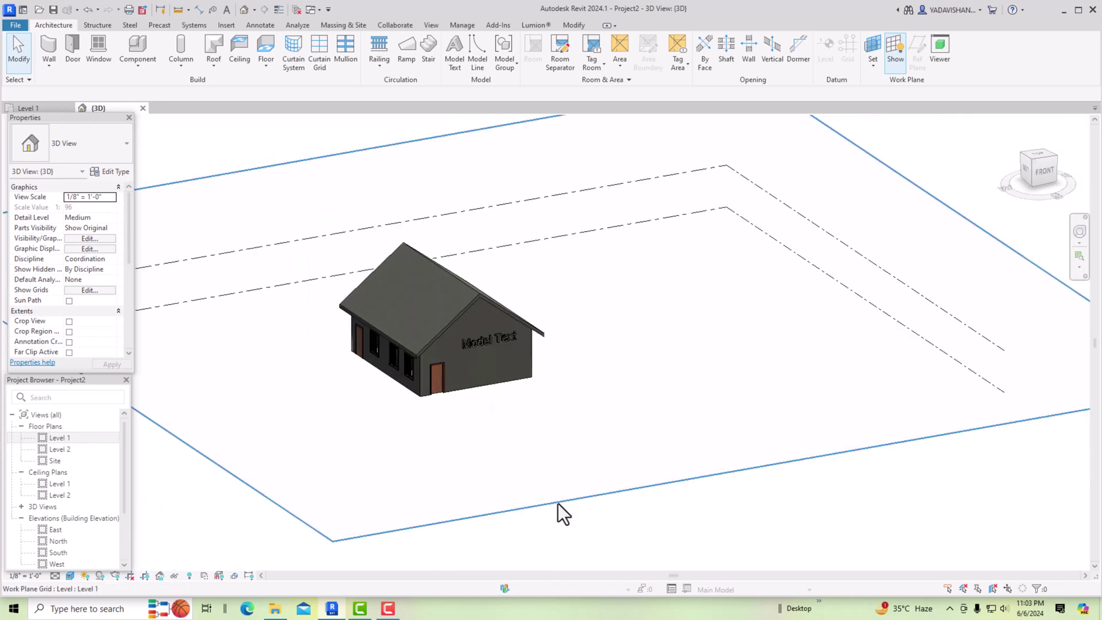
{"action": "left_click", "coordinate": [558, 504]}
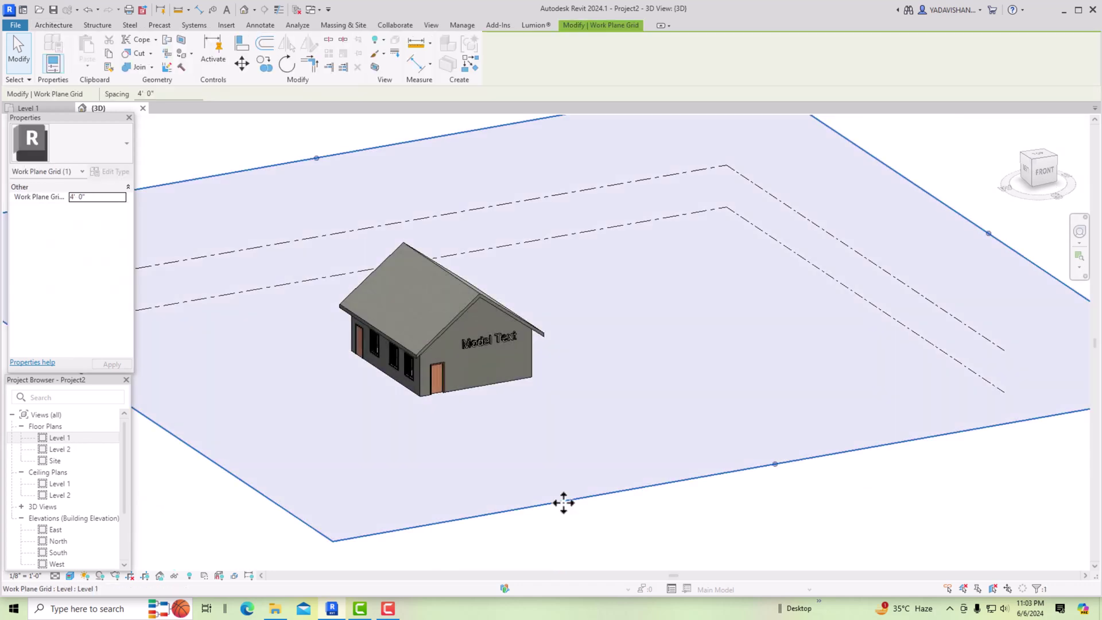
{"action": "double_click", "coordinate": [58, 438]}
{"action": "scroll", "coordinate": [388, 285], "scroll_direction": "down", "scroll_amount": 5}
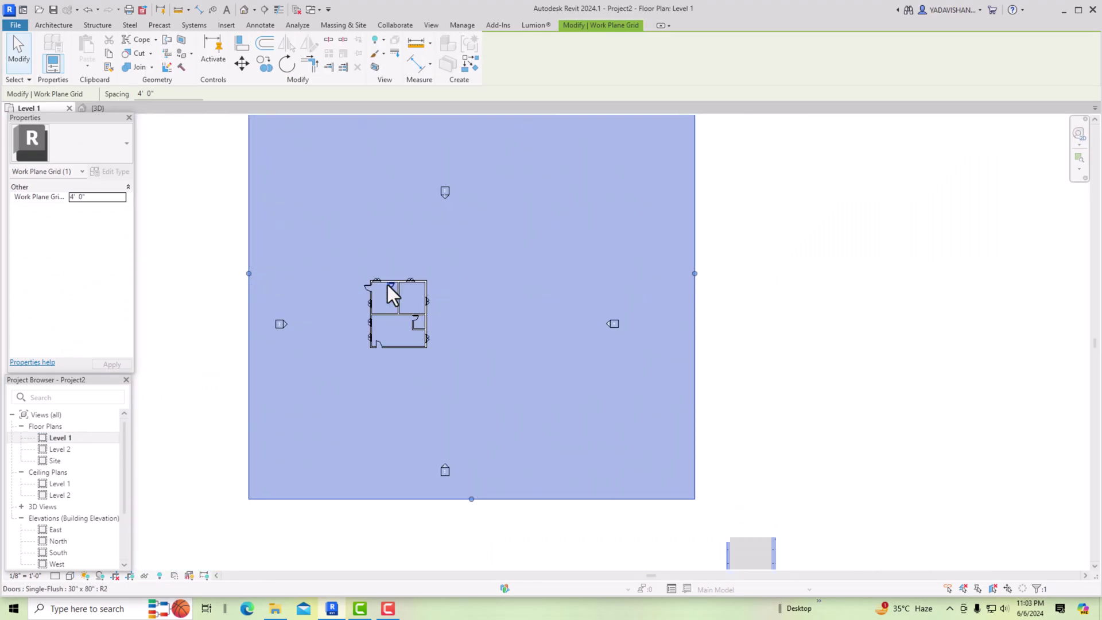
{"action": "scroll", "coordinate": [387, 285], "scroll_direction": "down", "scroll_amount": 1}
{"action": "scroll", "coordinate": [561, 430], "scroll_direction": "down", "scroll_amount": 1}
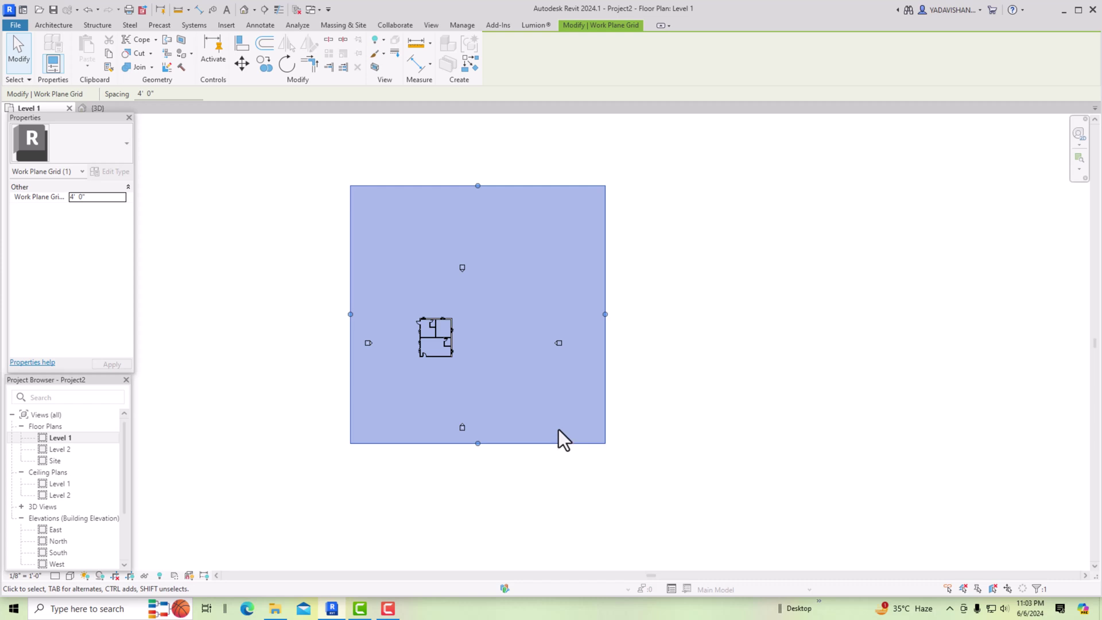
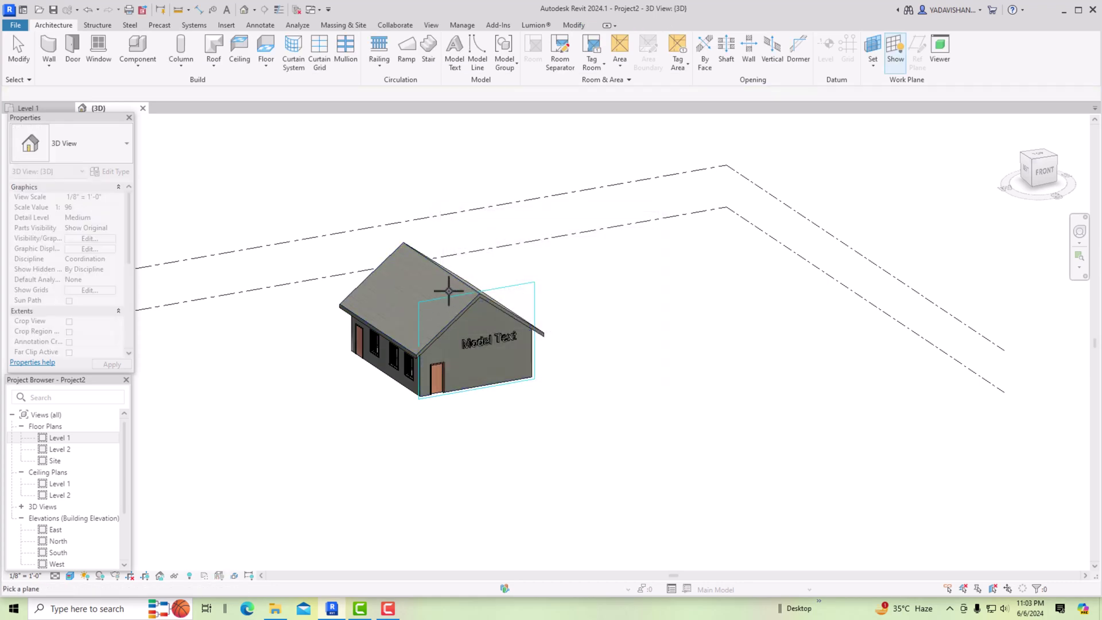
Pick the house's left roof slope as the new work plane in the 3D view
{"action": "left_click", "coordinate": [438, 268]}
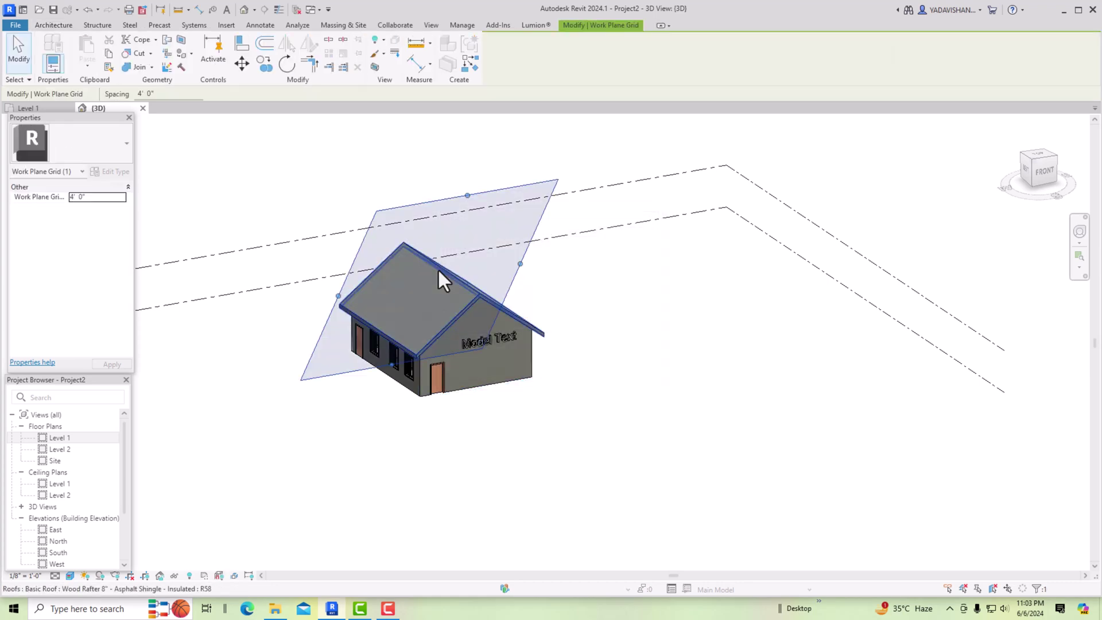
{"action": "scroll", "coordinate": [309, 299], "scroll_direction": "up", "scroll_amount": 1}
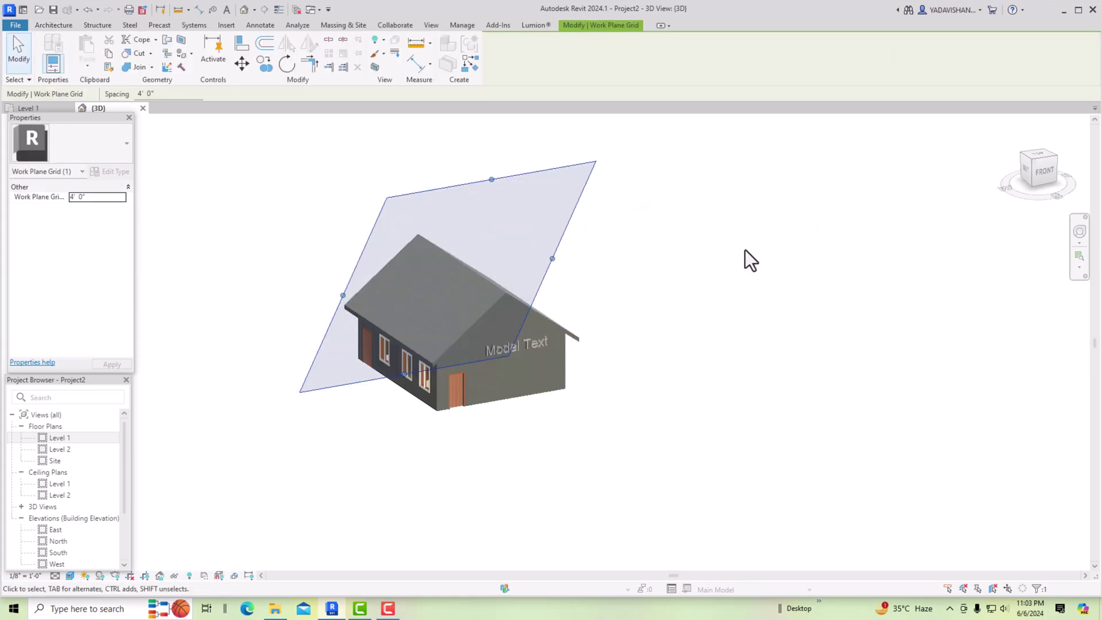
Place default 24" Arial model text on the left roof slope's work plane and examine it from the back-left
{"action": "left_click_drag", "start_coordinate": [1052, 175], "coordinate": [952, 235]}
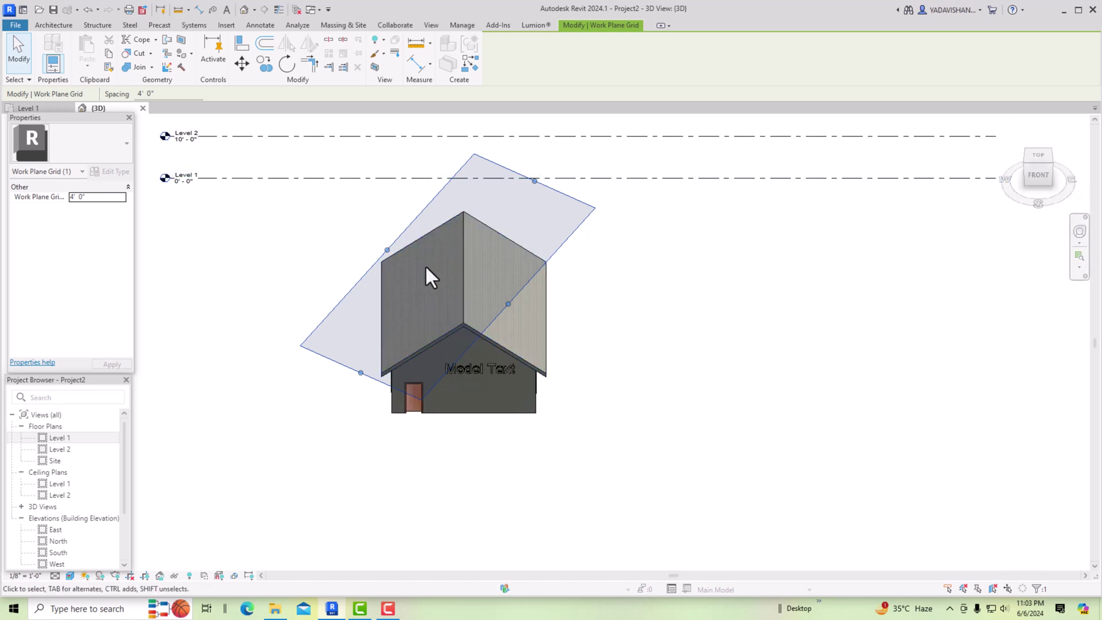
{"action": "left_click", "coordinate": [54, 25]}
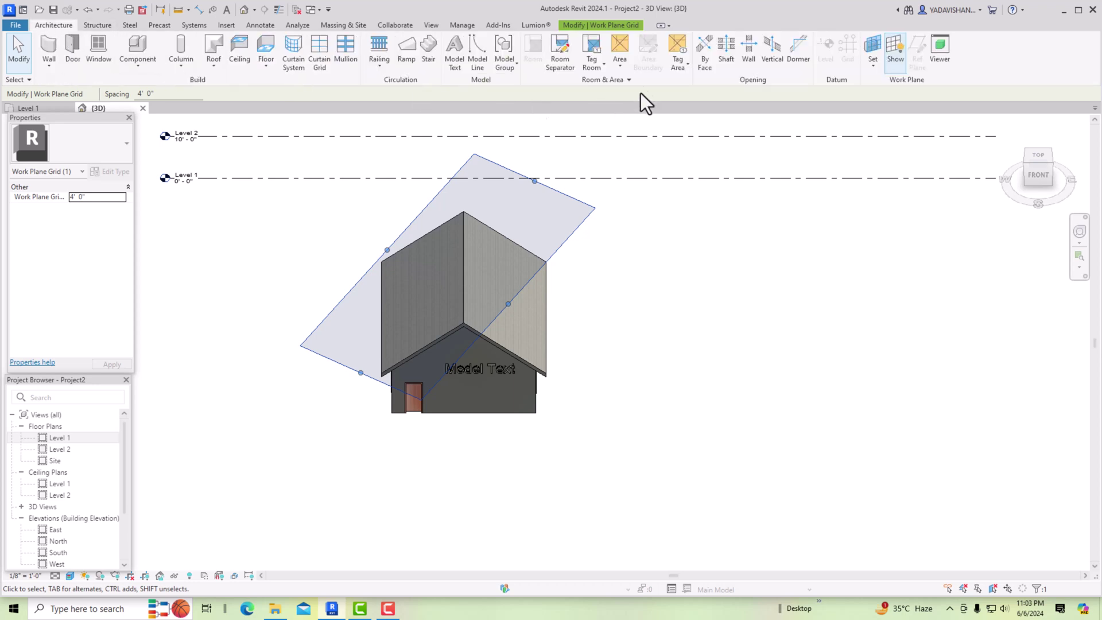
{"action": "left_click", "coordinate": [451, 54]}
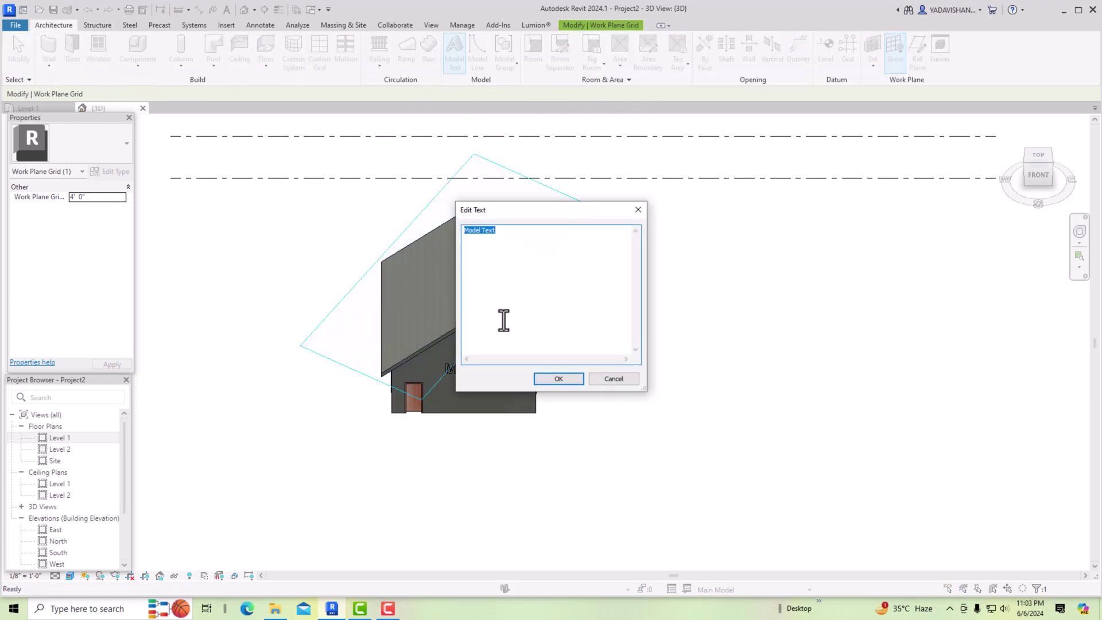
{"action": "left_click", "coordinate": [550, 384]}
{"action": "scroll", "coordinate": [428, 287], "scroll_direction": "up", "scroll_amount": 3}
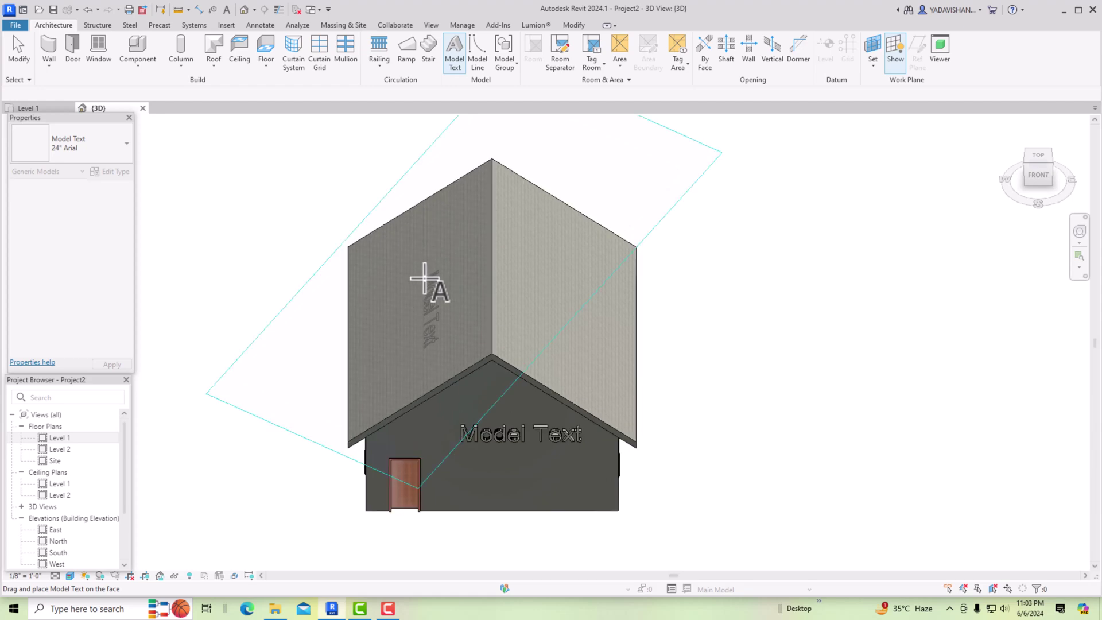
{"action": "left_click", "coordinate": [425, 278]}
{"action": "key", "text": "Escape"}
{"action": "key", "text": "Escape"}
{"action": "scroll", "coordinate": [396, 318], "scroll_direction": "up", "scroll_amount": 4}
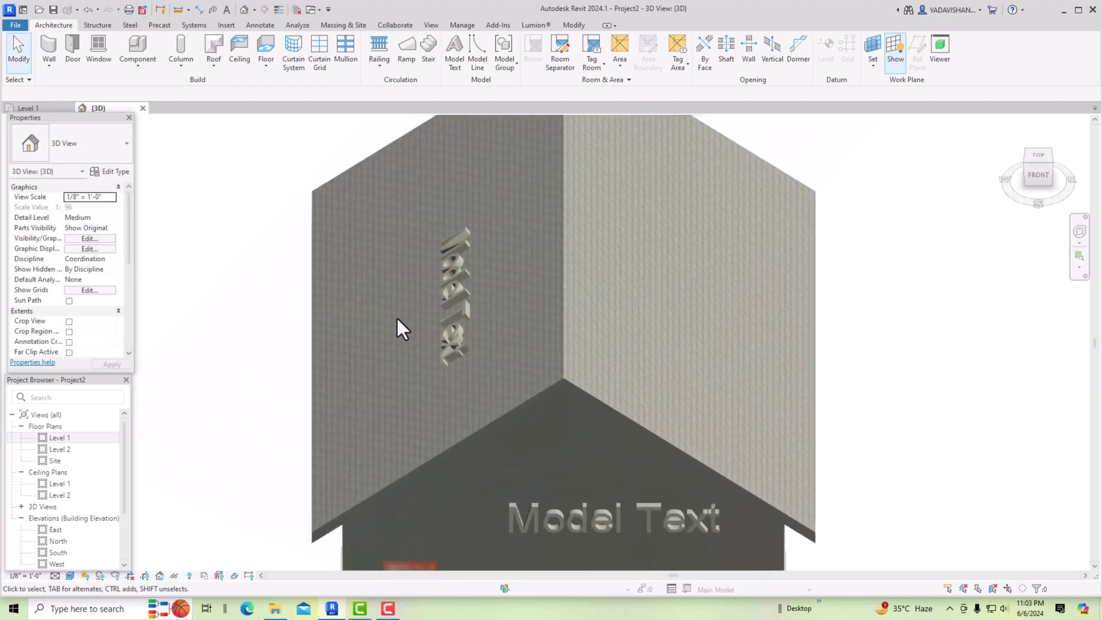
{"action": "left_click", "coordinate": [1026, 165]}
{"action": "middle_click_drag", "start_coordinate": [150, 147], "coordinate": [395, 151], "text": "shift"}
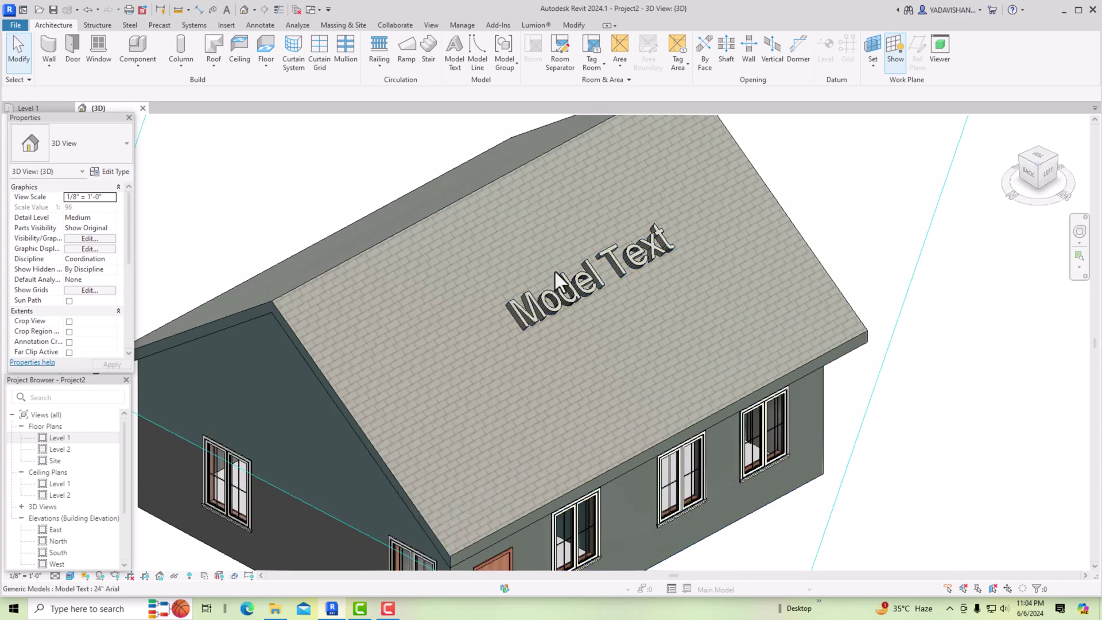
{"action": "scroll", "coordinate": [484, 300], "scroll_direction": "down", "scroll_amount": 5}
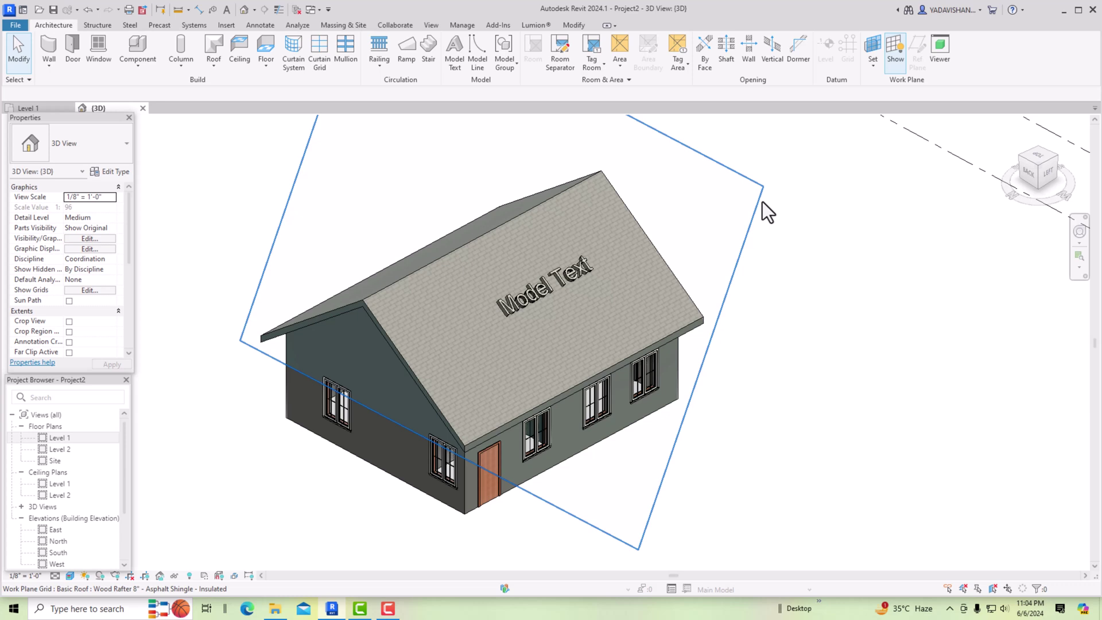
View the active roof work plane in the Workplane Viewer and close the viewer
{"action": "left_click", "coordinate": [873, 65]}
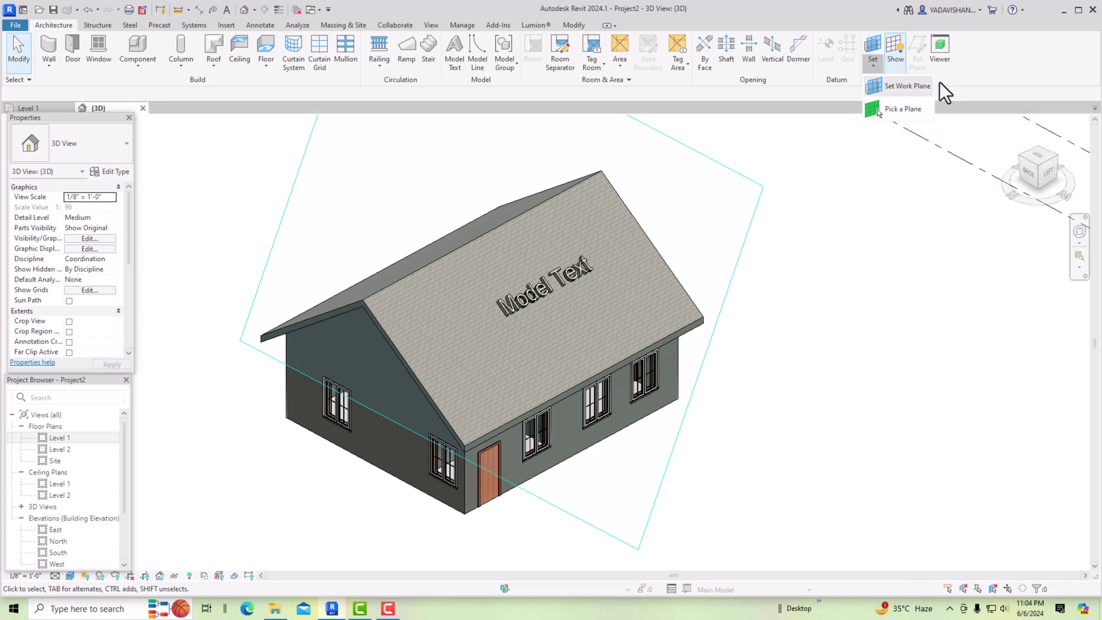
{"action": "left_click", "coordinate": [942, 46]}
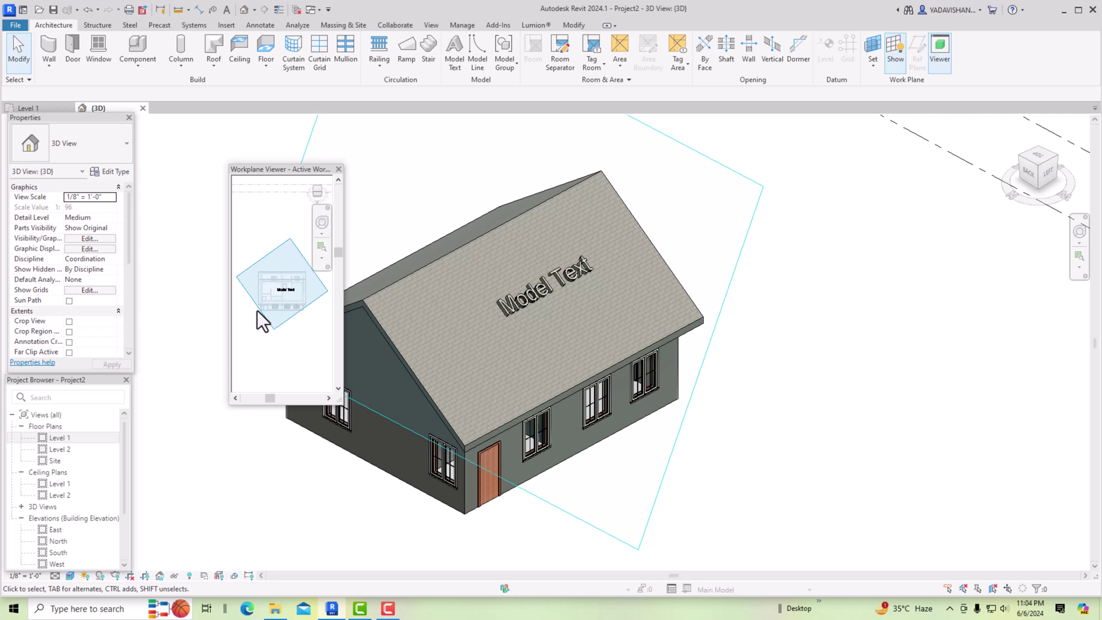
{"action": "left_click", "coordinate": [337, 168]}
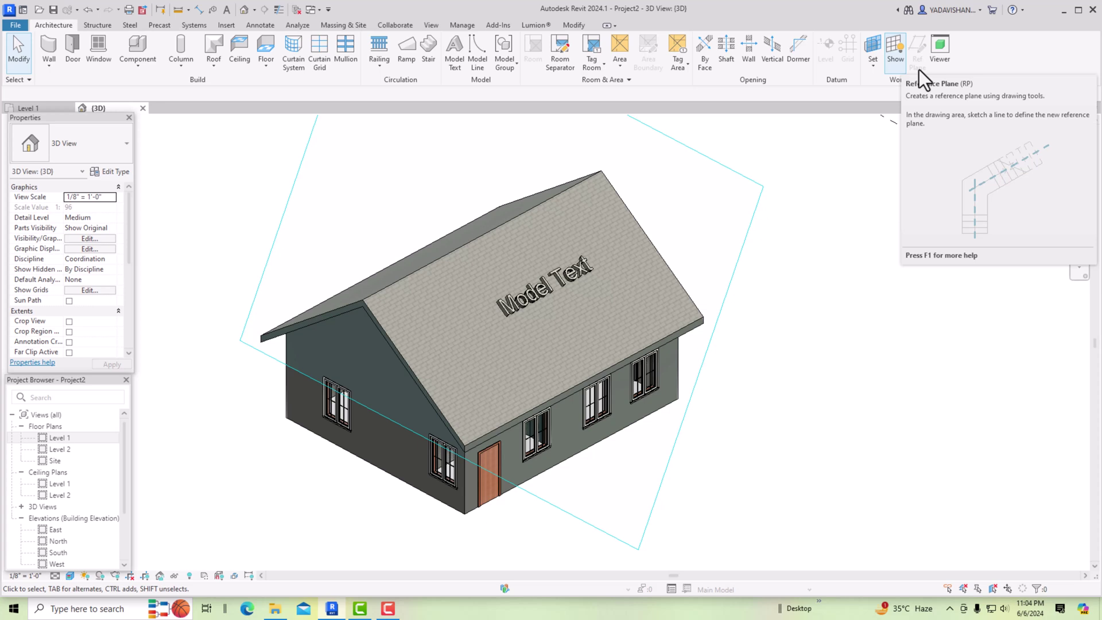
Create a reference plane in the Level 1 floor plan by picking the outer face of the right exterior wall
{"action": "double_click", "coordinate": [52, 440]}
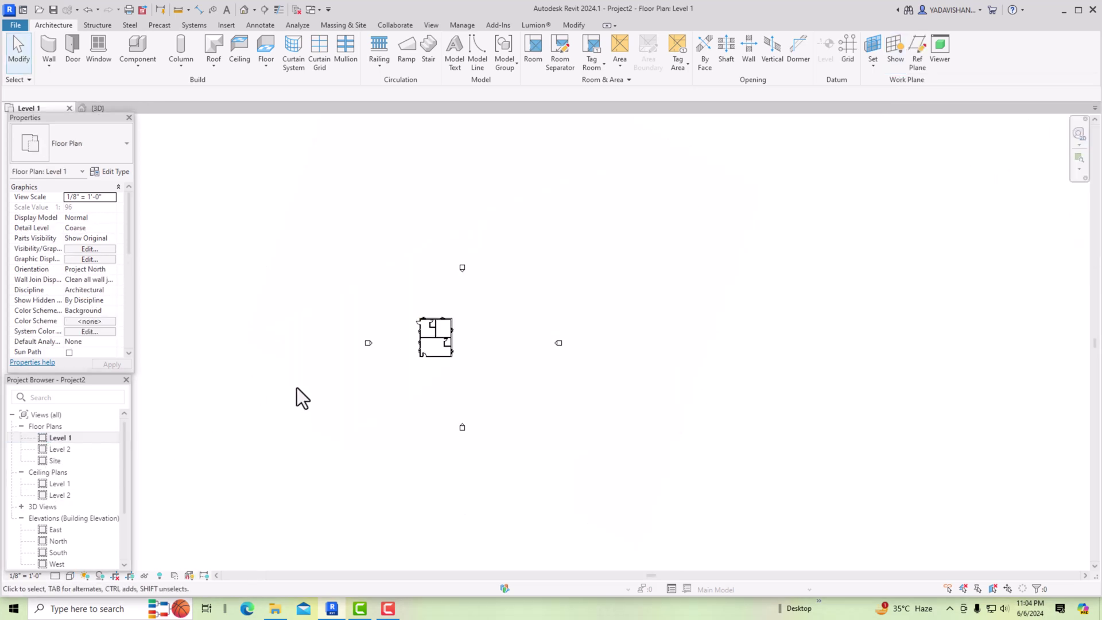
{"action": "left_click", "coordinate": [916, 64]}
{"action": "scroll", "coordinate": [448, 321], "scroll_direction": "up", "scroll_amount": 4}
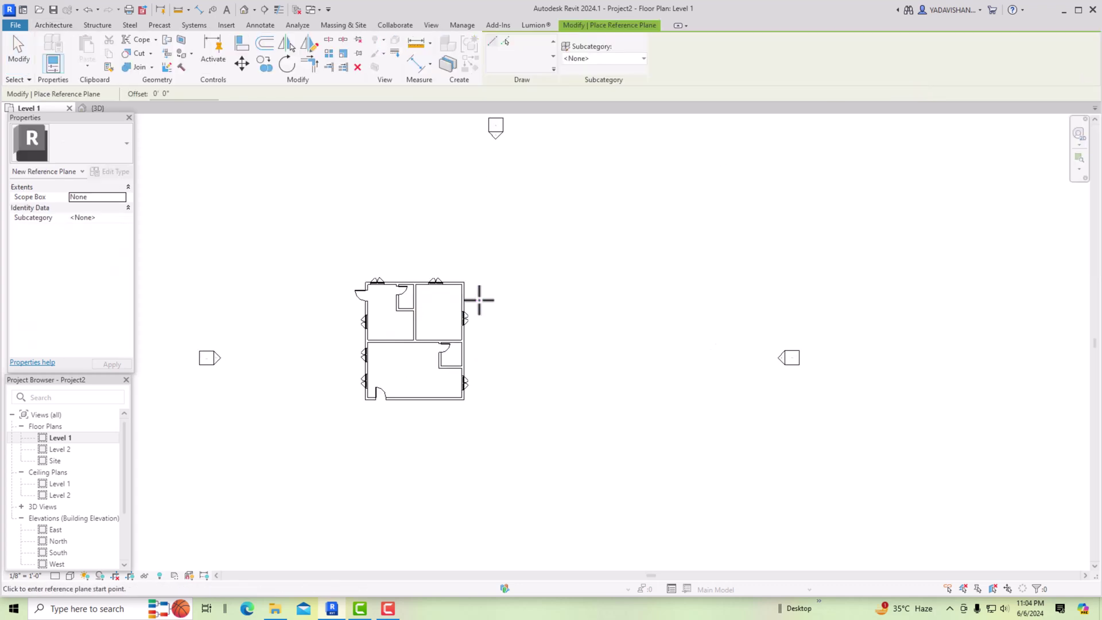
{"action": "scroll", "coordinate": [481, 301], "scroll_direction": "up", "scroll_amount": 2}
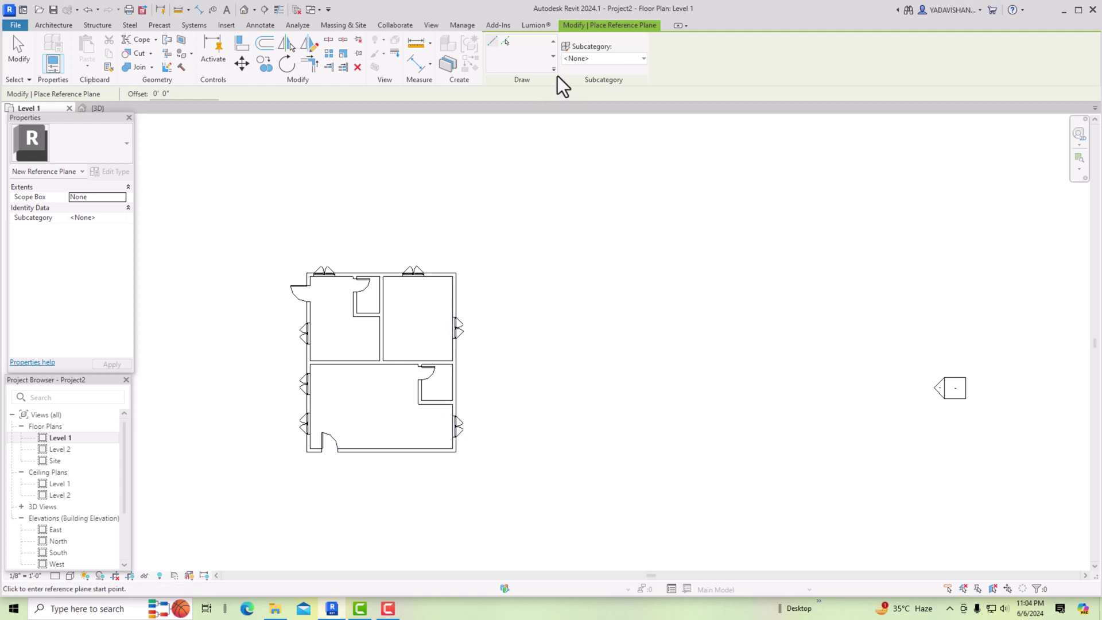
{"action": "left_click", "coordinate": [506, 41]}
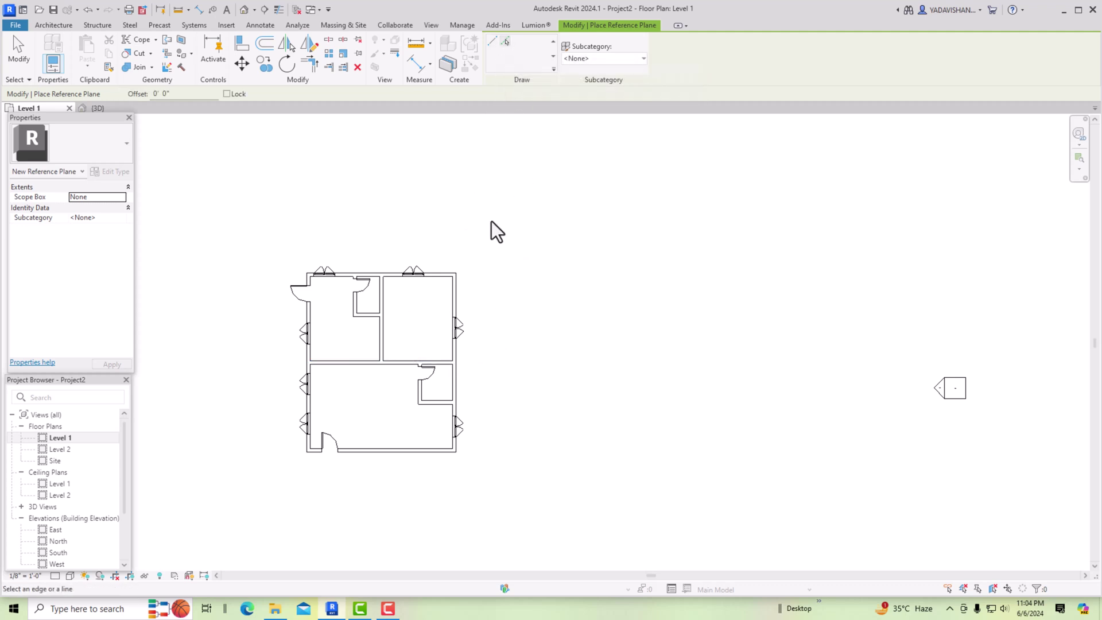
{"action": "left_click", "coordinate": [456, 361]}
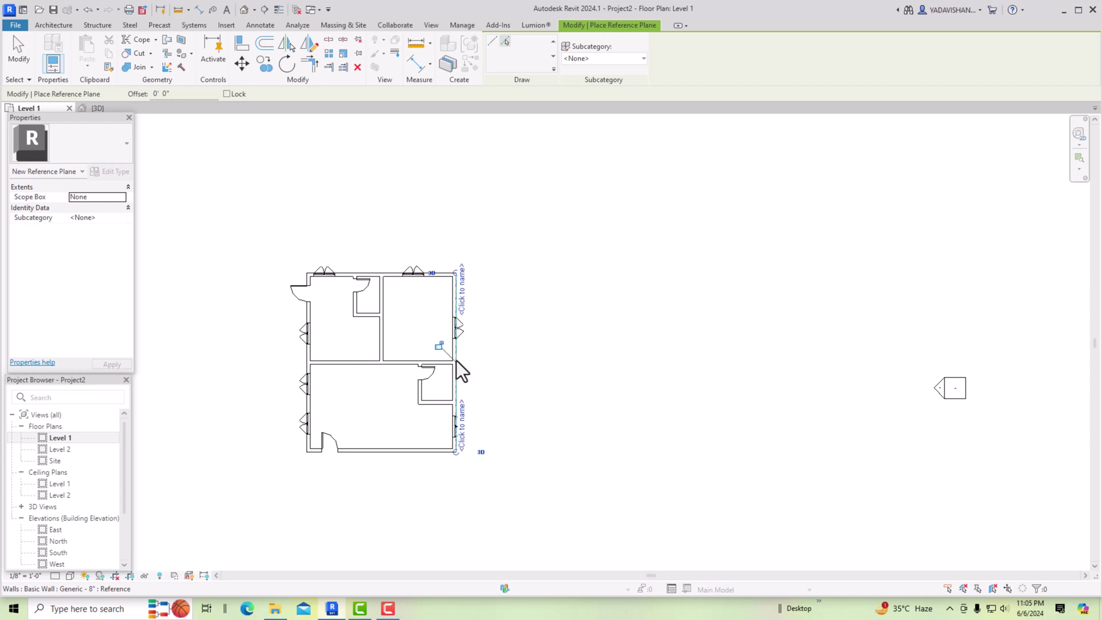
{"action": "scroll", "coordinate": [512, 429], "scroll_direction": "up", "scroll_amount": 2}
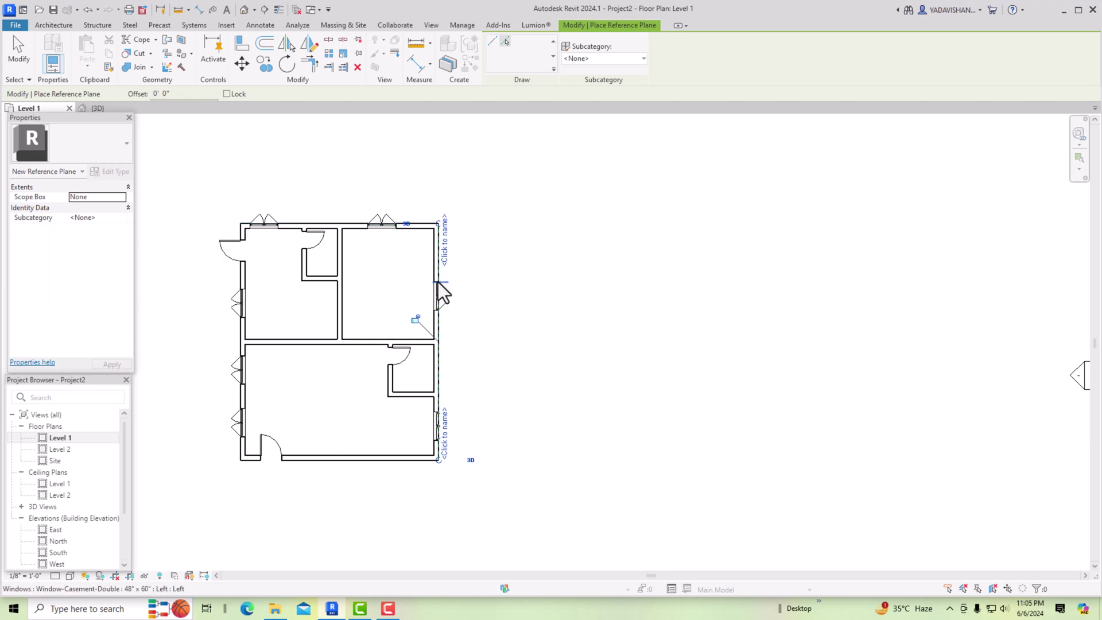
Name the reference plane xyz and pick the right exterior wall's outer face once more
{"action": "left_click", "coordinate": [445, 258]}
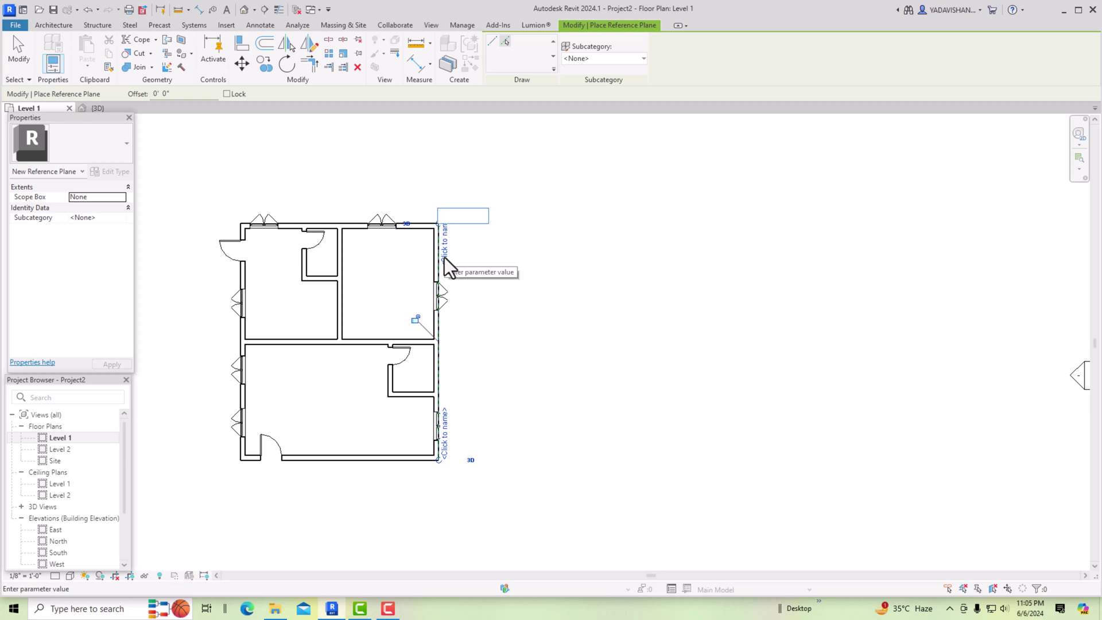
{"action": "type", "text": "xyz"}
{"action": "key", "text": "Return"}
{"action": "key", "text": "Escape"}
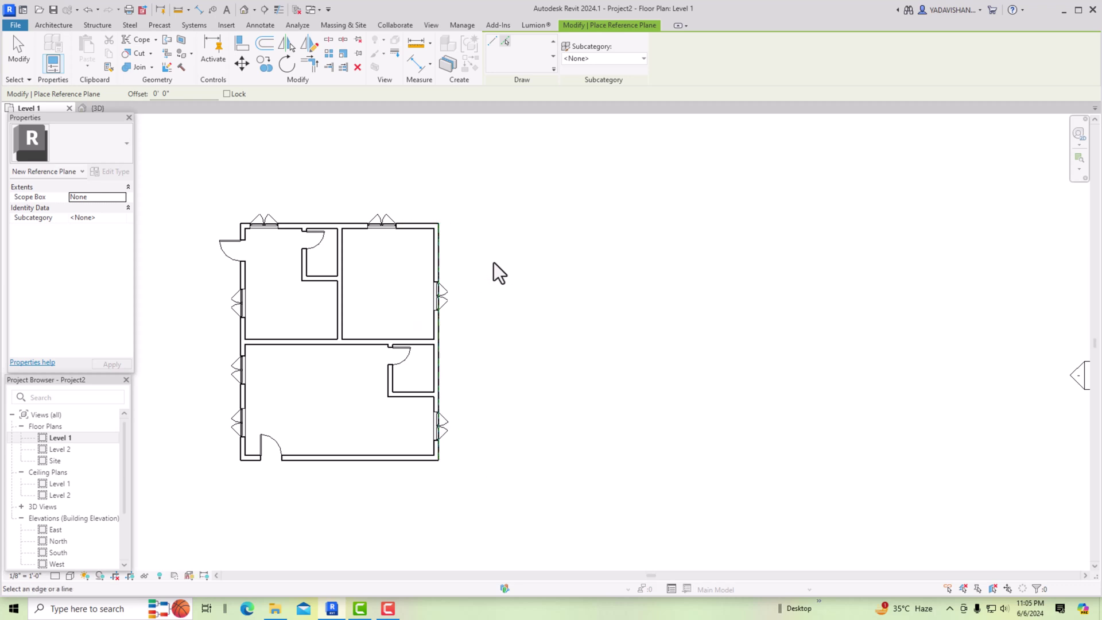
{"action": "left_click", "coordinate": [438, 332]}
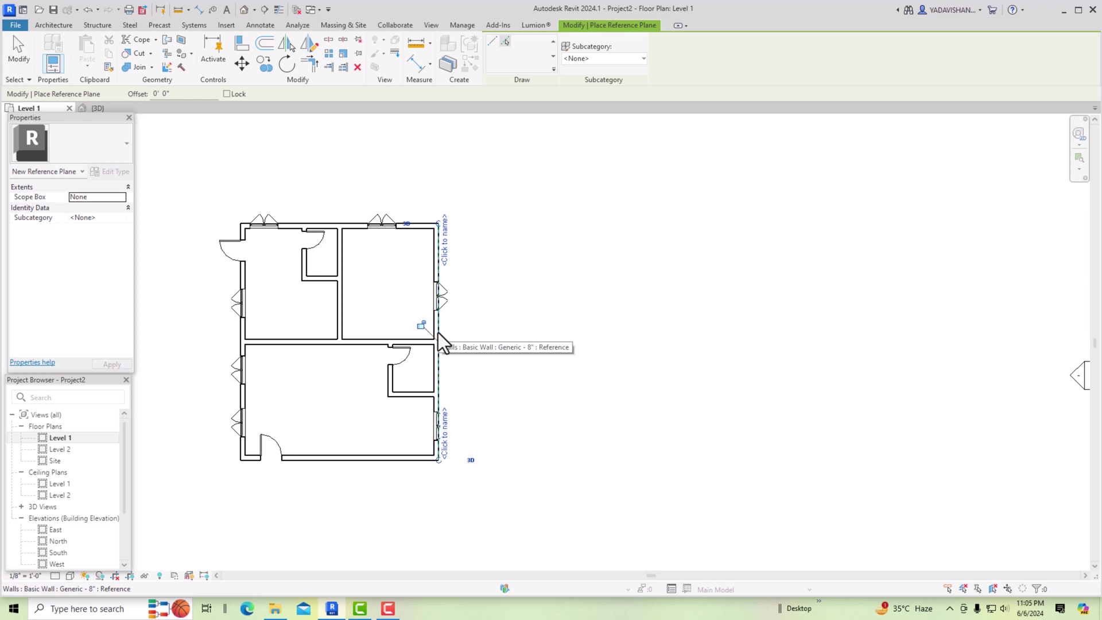
Set the work plane by name to Reference Plane : xyz in the 3D view
{"action": "left_click", "coordinate": [246, 11]}
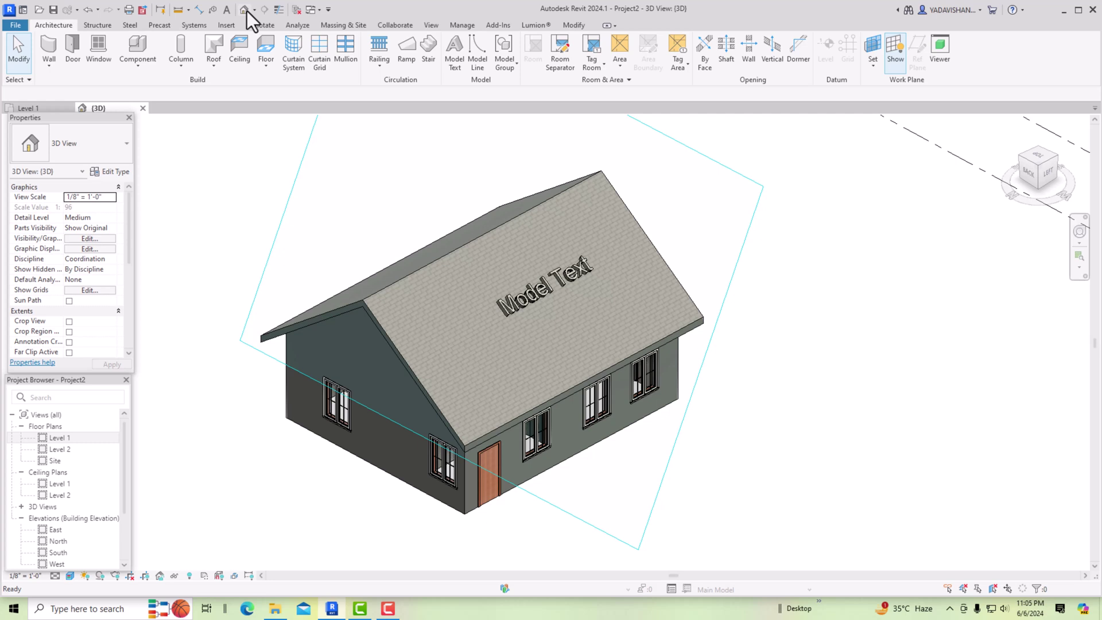
{"action": "scroll", "coordinate": [729, 305], "scroll_direction": "down", "scroll_amount": 1}
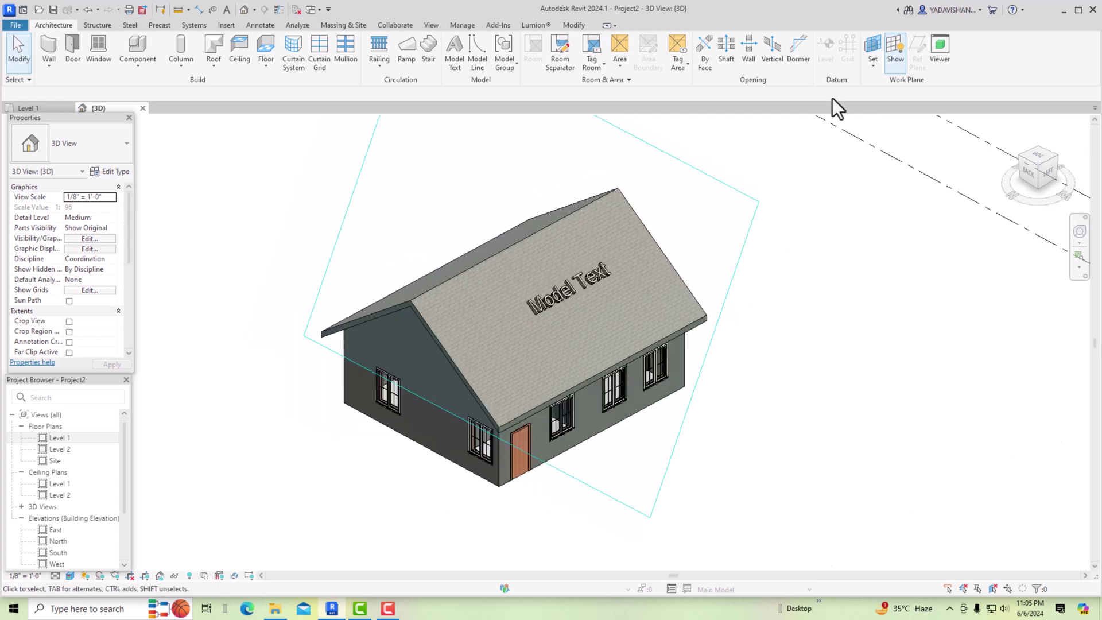
{"action": "left_click", "coordinate": [868, 67]}
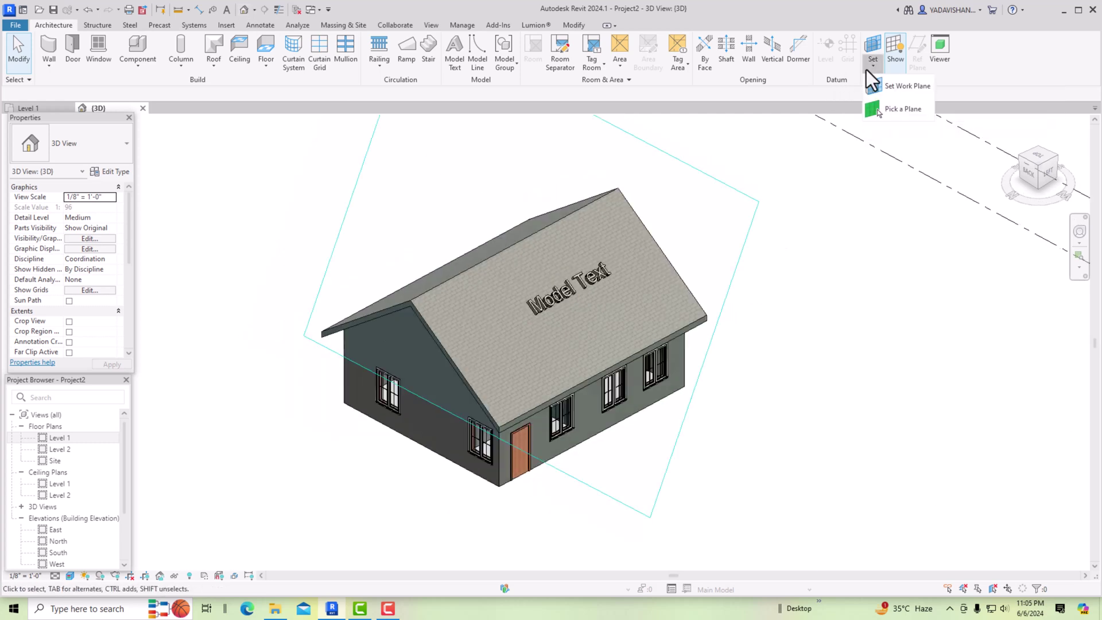
{"action": "left_click", "coordinate": [891, 95]}
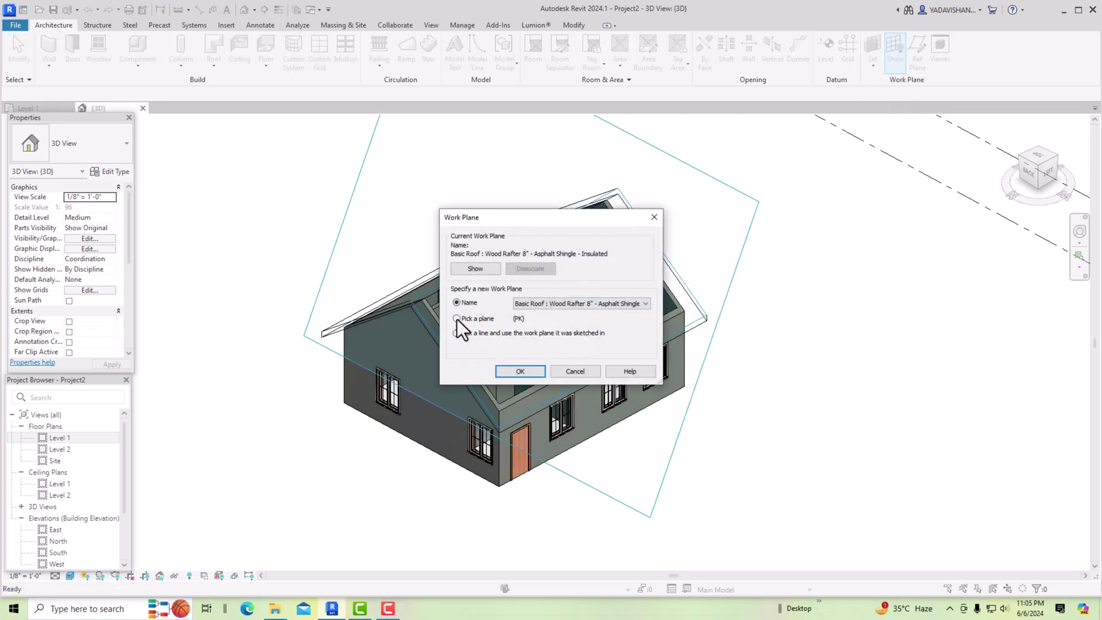
{"action": "left_click", "coordinate": [538, 305]}
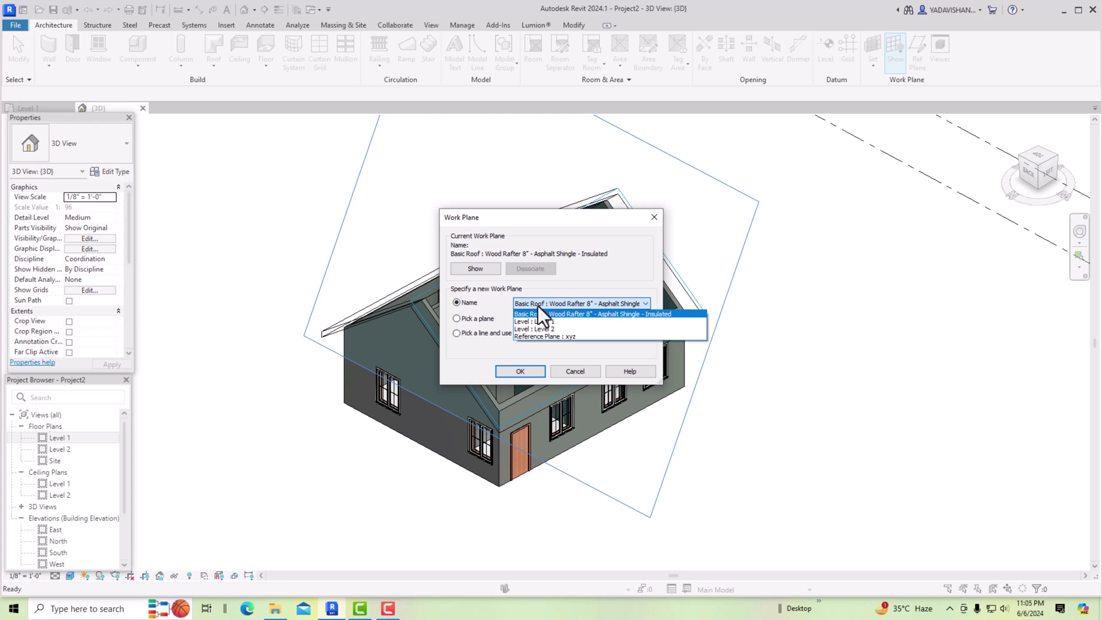
{"action": "left_click", "coordinate": [539, 336]}
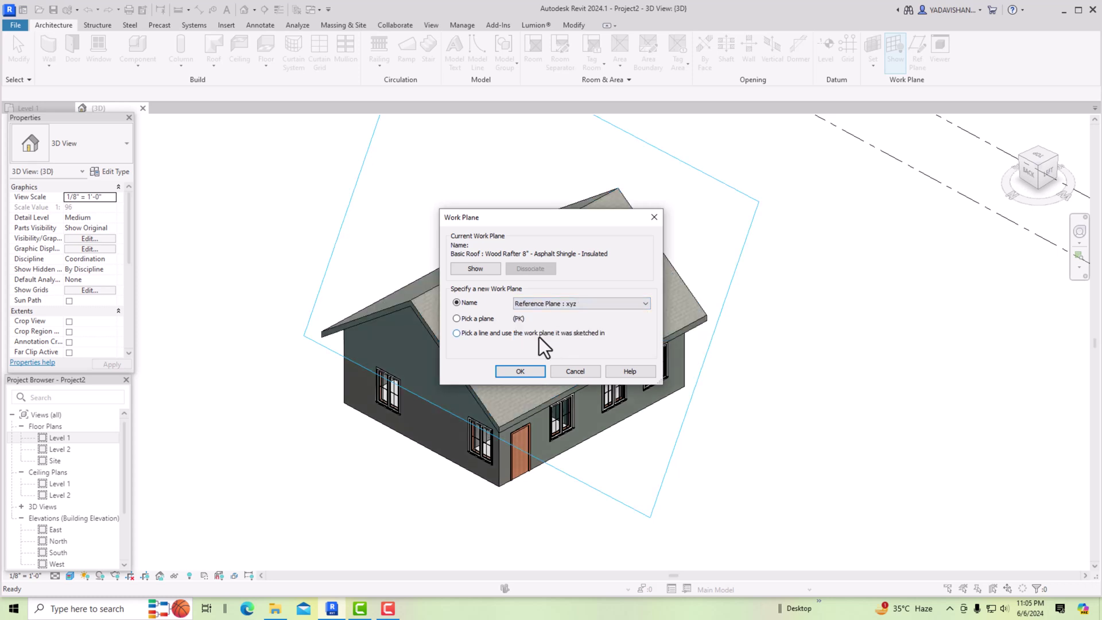
{"action": "left_click", "coordinate": [529, 376]}
{"action": "scroll", "coordinate": [539, 371], "scroll_direction": "down", "scroll_amount": 3}
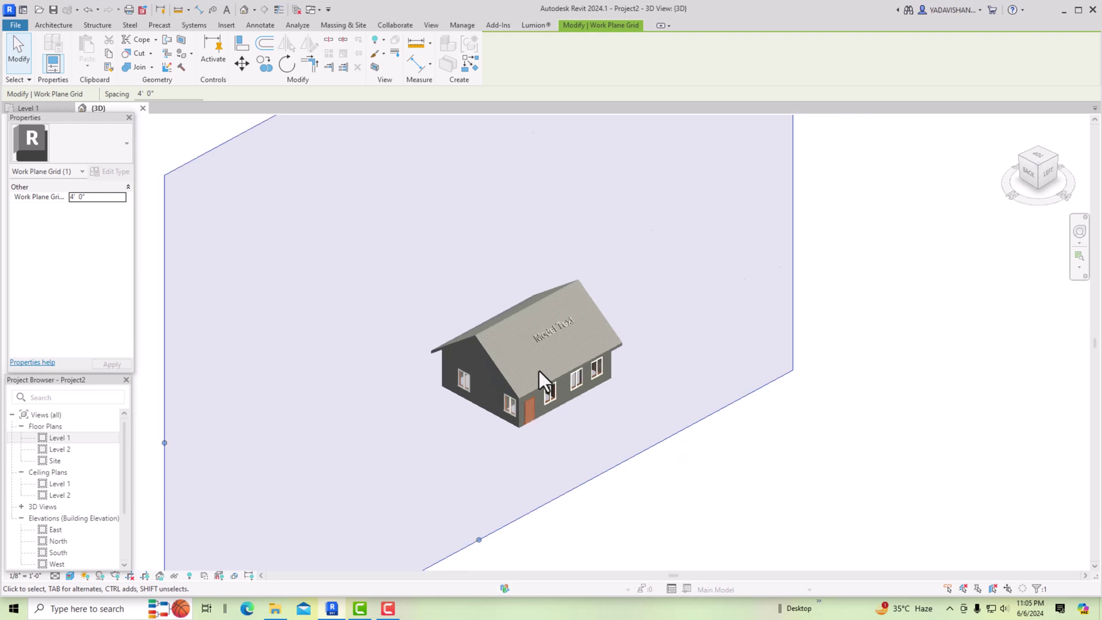
{"action": "scroll", "coordinate": [539, 371], "scroll_direction": "down", "scroll_amount": 1}
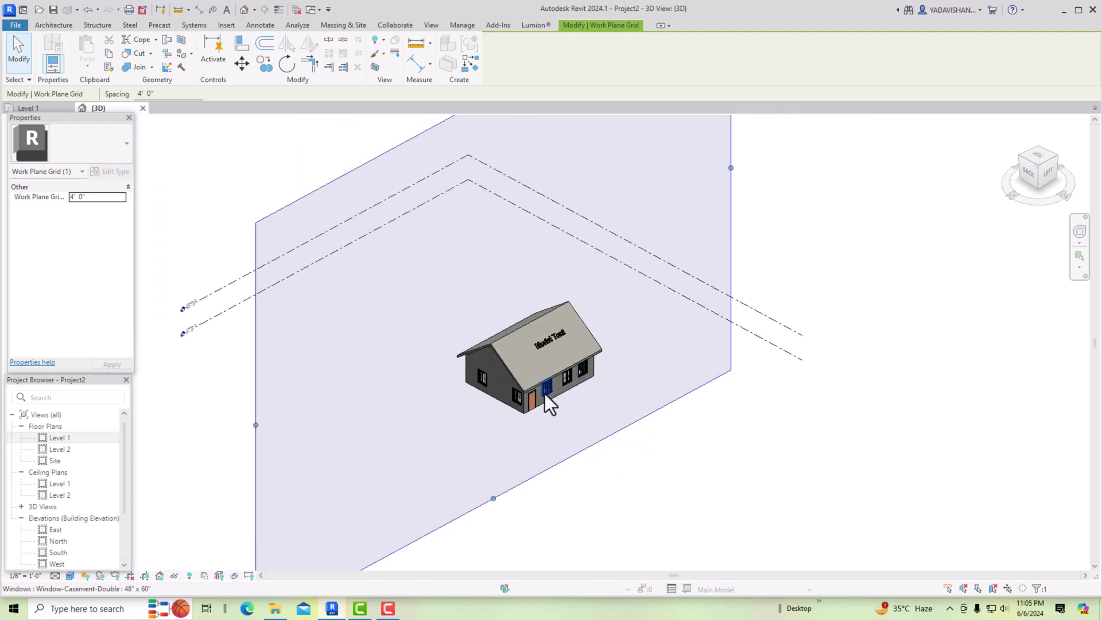
Place default model text on the xyz work plane along the house's right exterior wall
{"action": "left_click", "coordinate": [63, 26]}
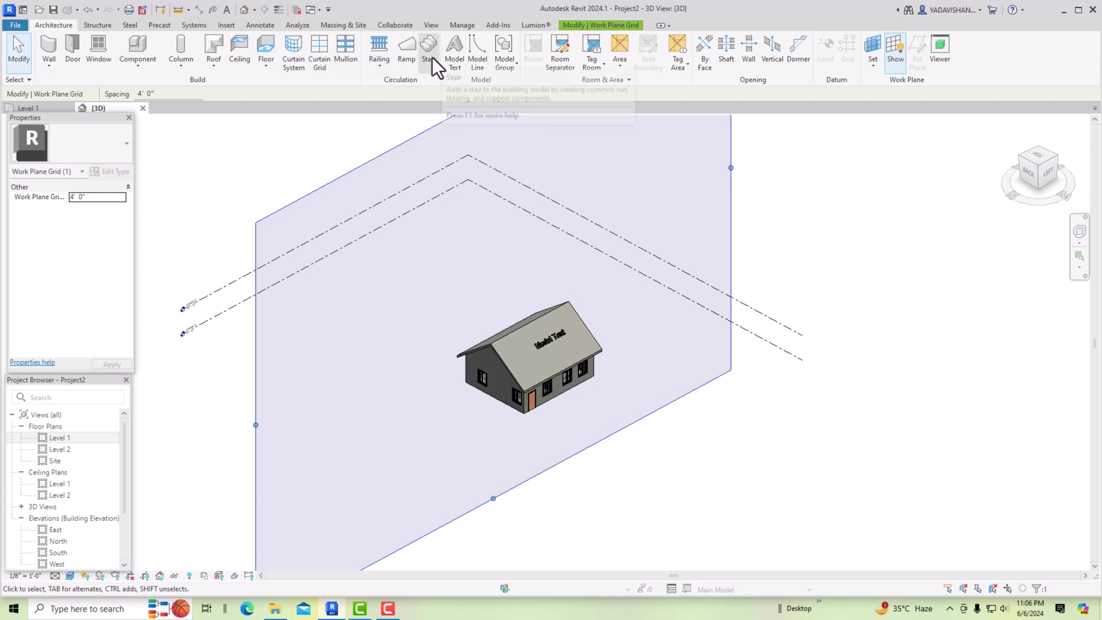
{"action": "left_click", "coordinate": [455, 53]}
{"action": "left_click", "coordinate": [555, 379]}
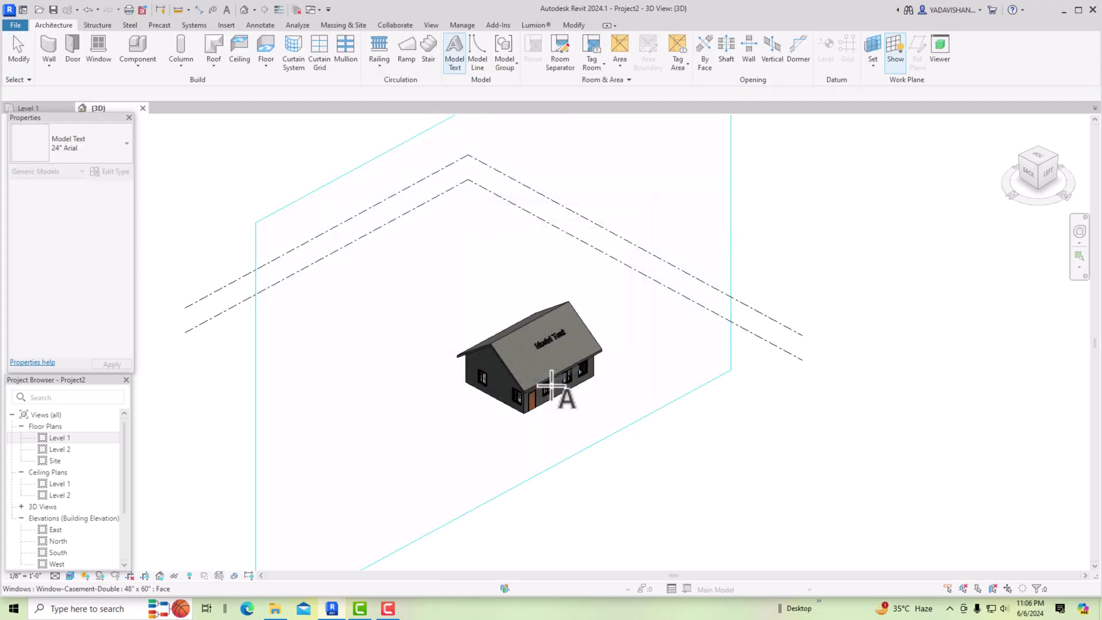
{"action": "scroll", "coordinate": [560, 394], "scroll_direction": "up", "scroll_amount": 4}
{"action": "left_click", "coordinate": [553, 386]}
{"action": "key", "text": "Escape"}
{"action": "key", "text": "Escape"}
Rotate the model text between the right wall's windows by 180 degrees
{"action": "scroll", "coordinate": [736, 439], "scroll_direction": "down", "scroll_amount": 5}
{"action": "middle_click_drag", "start_coordinate": [736, 440], "coordinate": [710, 431], "text": "shift"}
{"action": "scroll", "coordinate": [580, 260], "scroll_direction": "up", "scroll_amount": 5}
{"action": "scroll", "coordinate": [554, 202], "scroll_direction": "up", "scroll_amount": 2}
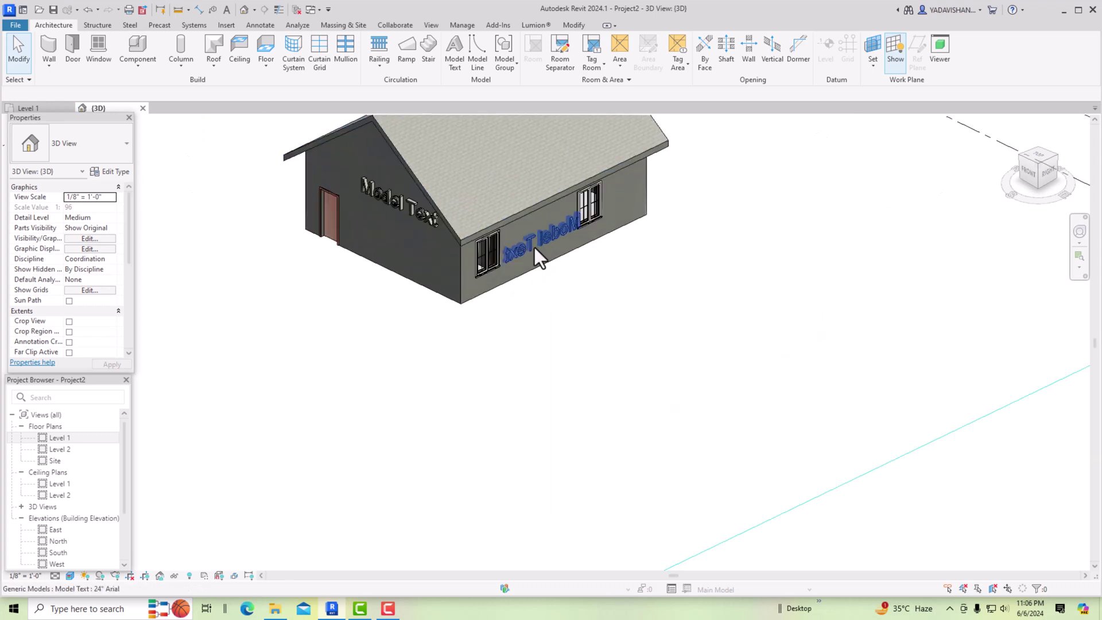
{"action": "left_click", "coordinate": [546, 242]}
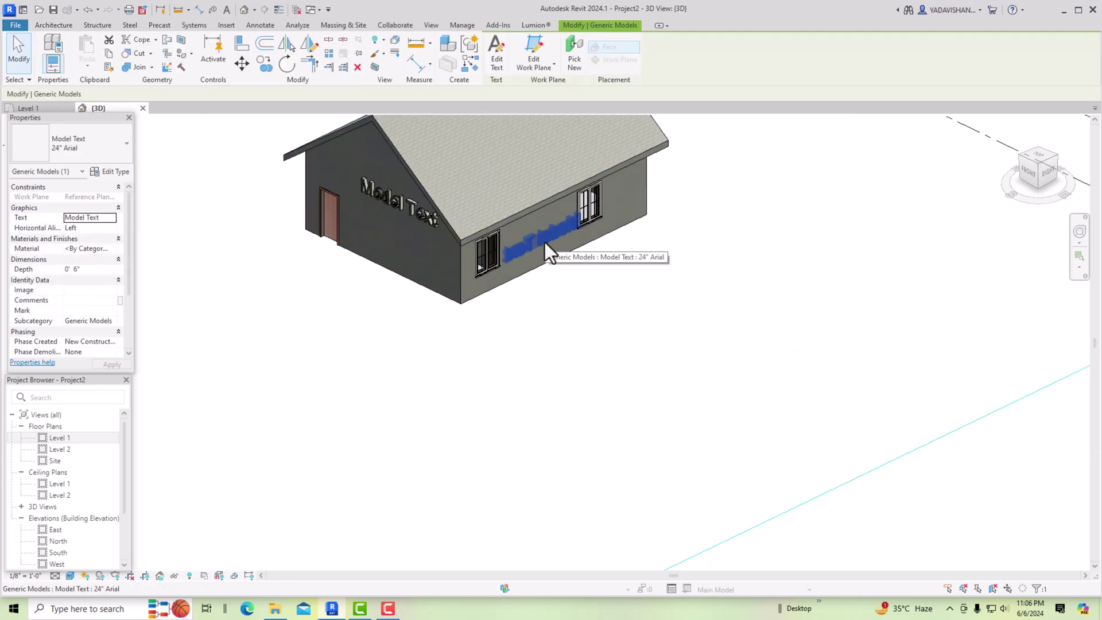
{"action": "left_click", "coordinate": [291, 70]}
{"action": "left_click", "coordinate": [218, 94]}
{"action": "type", "text": "180"}
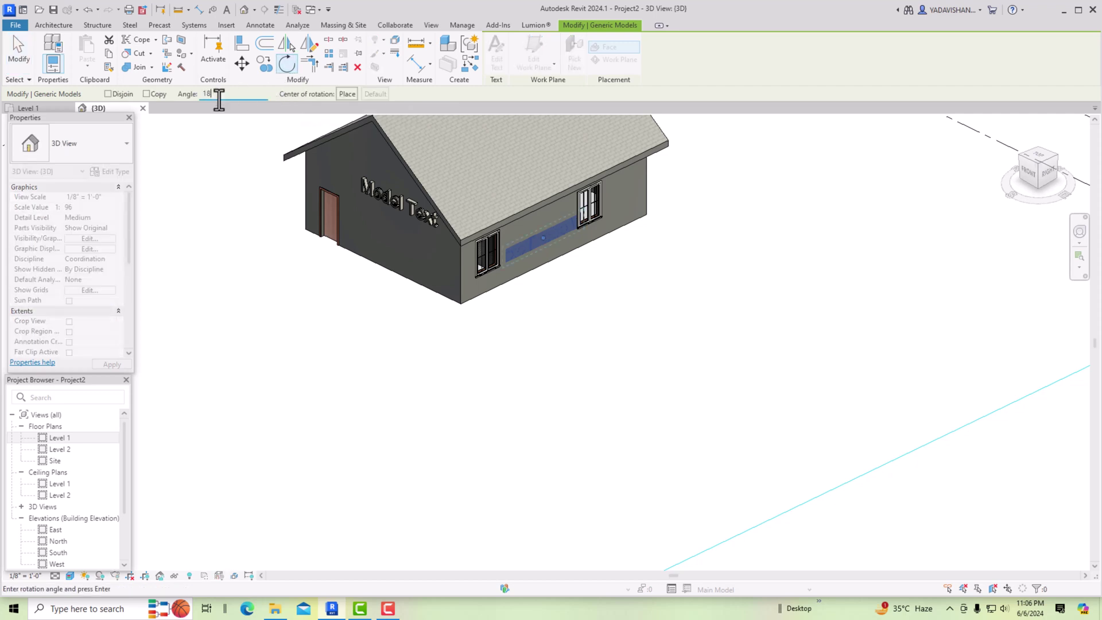
{"action": "key", "text": "Return"}
Select the xyz work plane grid to examine its full extent around the house, and deselect it
{"action": "scroll", "coordinate": [525, 325], "scroll_direction": "down", "scroll_amount": 4}
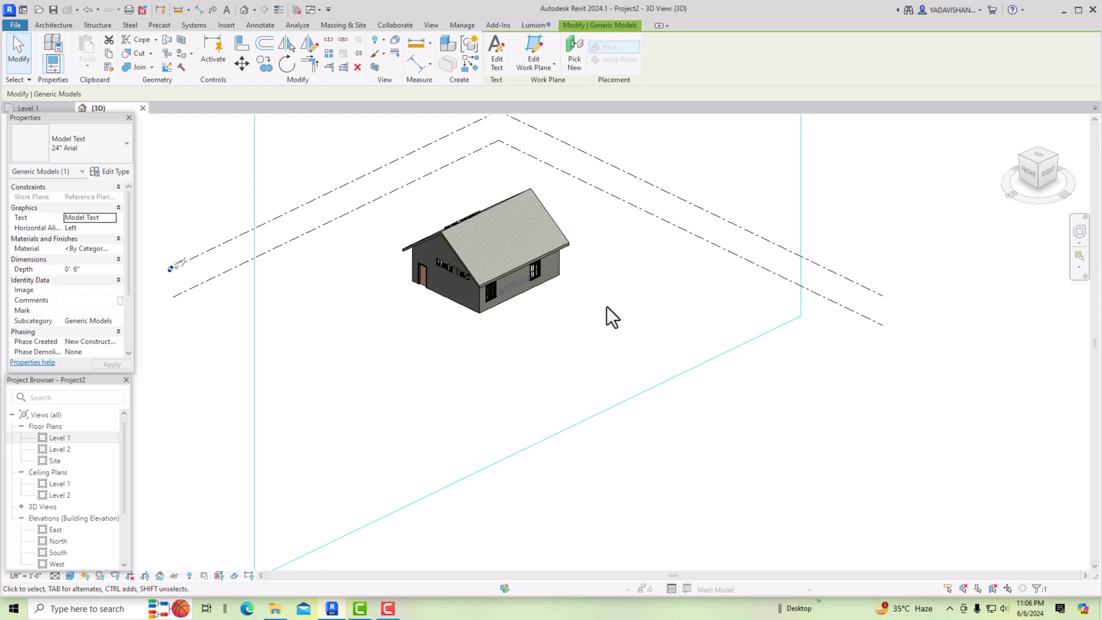
{"action": "scroll", "coordinate": [605, 313], "scroll_direction": "down", "scroll_amount": 2}
{"action": "left_click", "coordinate": [597, 387]}
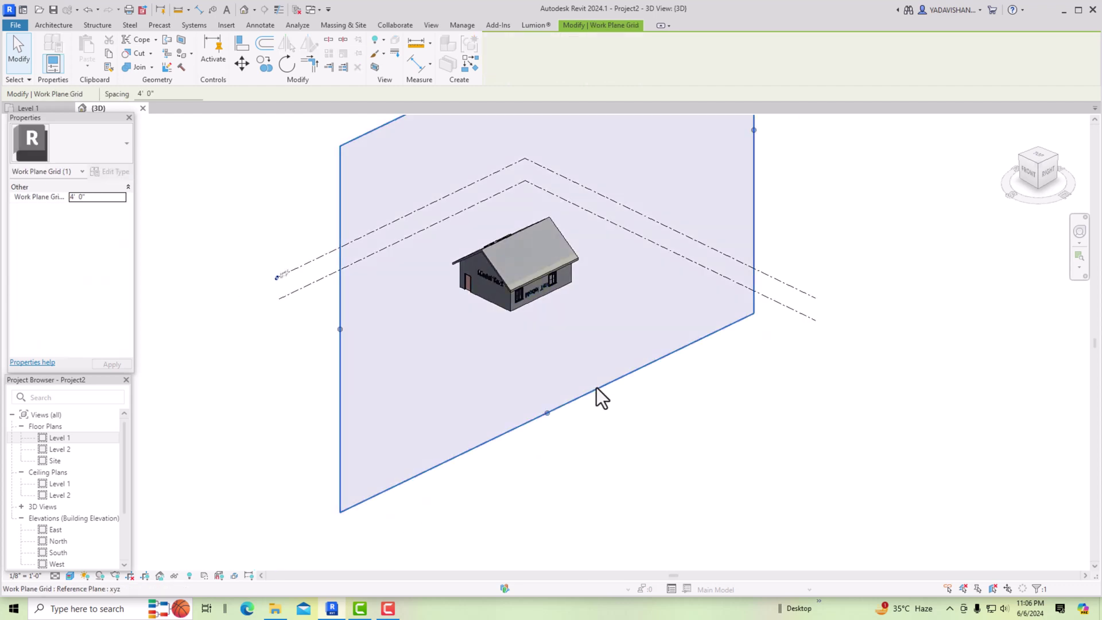
{"action": "key", "text": "Escape"}
{"action": "scroll", "coordinate": [539, 288], "scroll_direction": "down", "scroll_amount": 1}
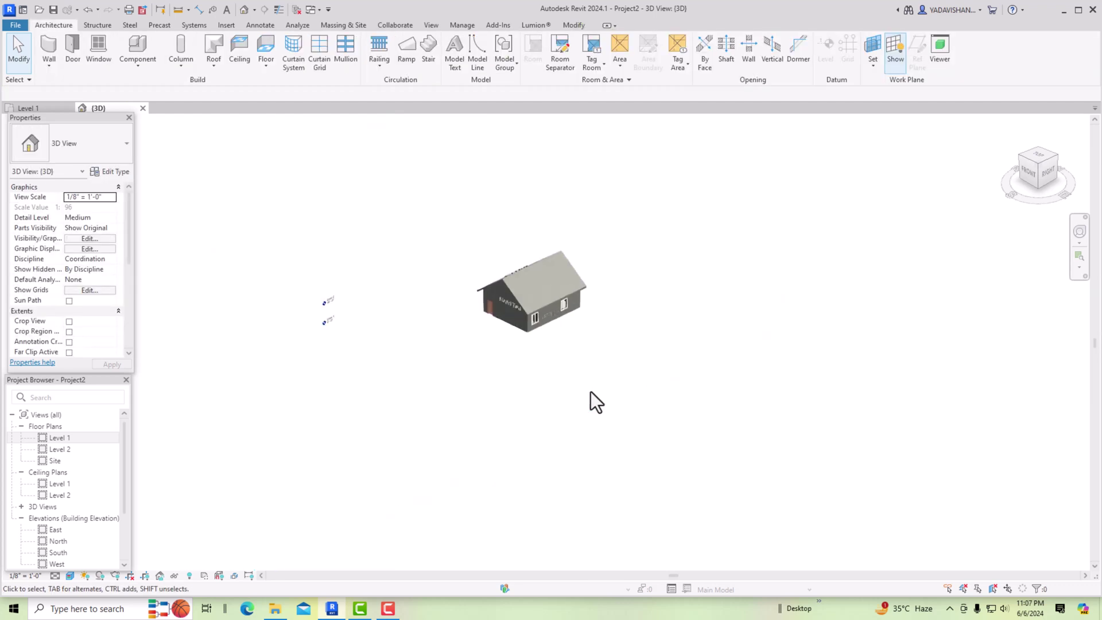
In the Level 1 floor plan, draw a diagonal reference plane from below the bottom-wall door up past the right exterior wall
{"action": "double_click", "coordinate": [50, 439]}
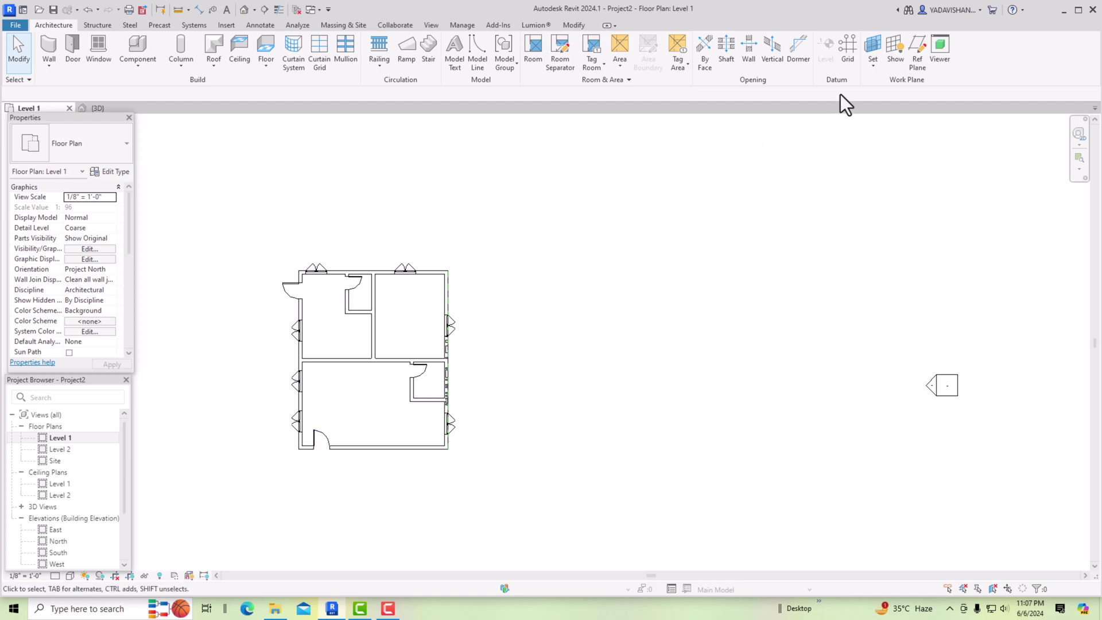
{"action": "left_click", "coordinate": [915, 64]}
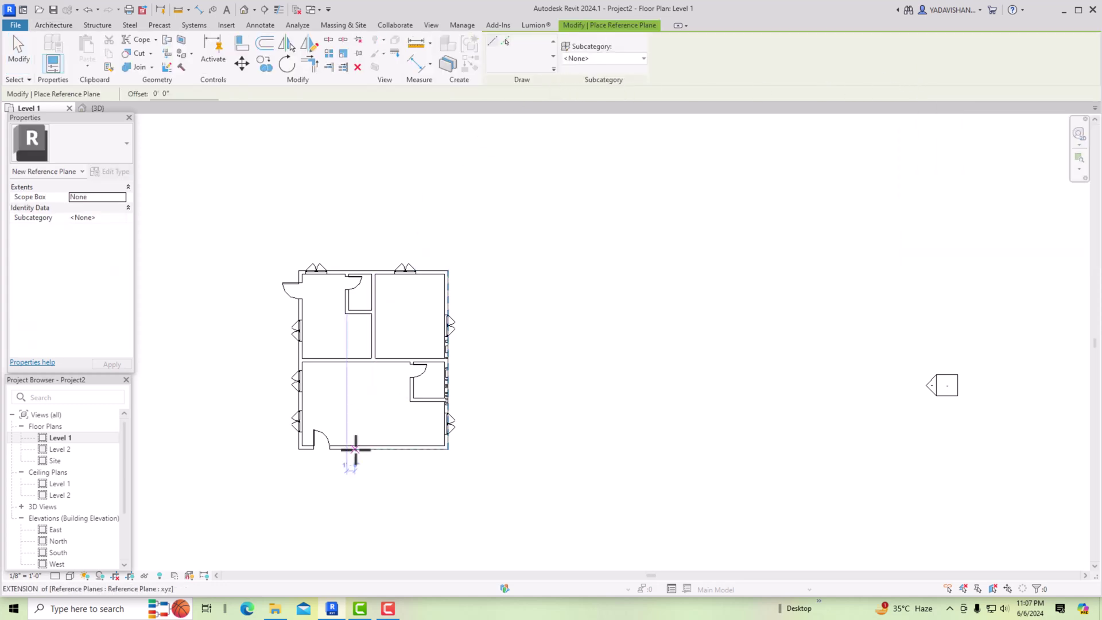
{"action": "left_click", "coordinate": [323, 472]}
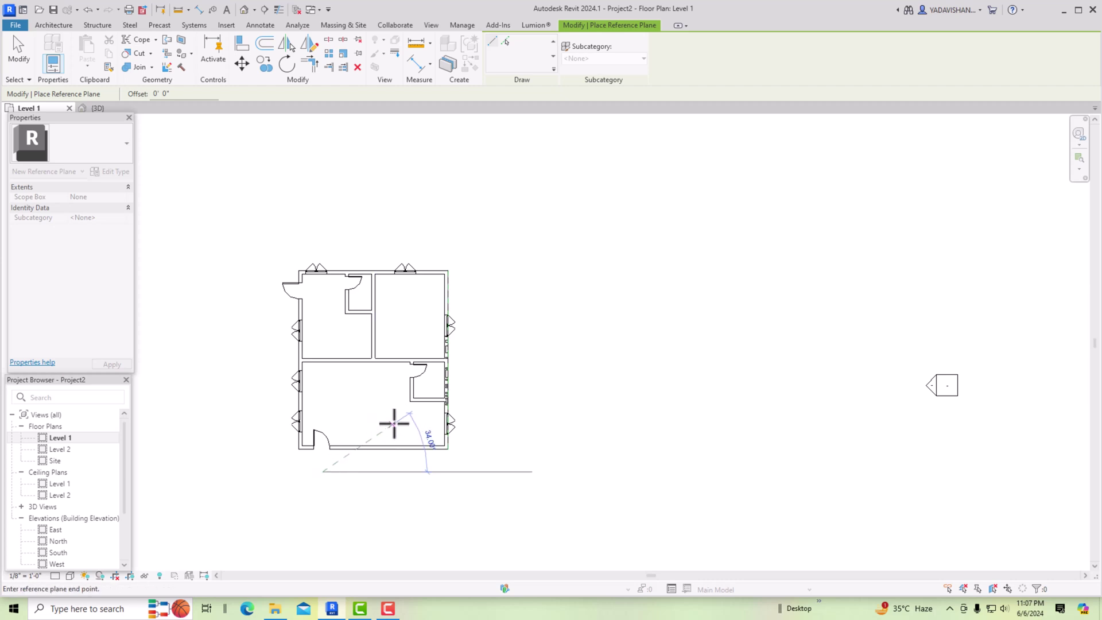
{"action": "left_click", "coordinate": [482, 369]}
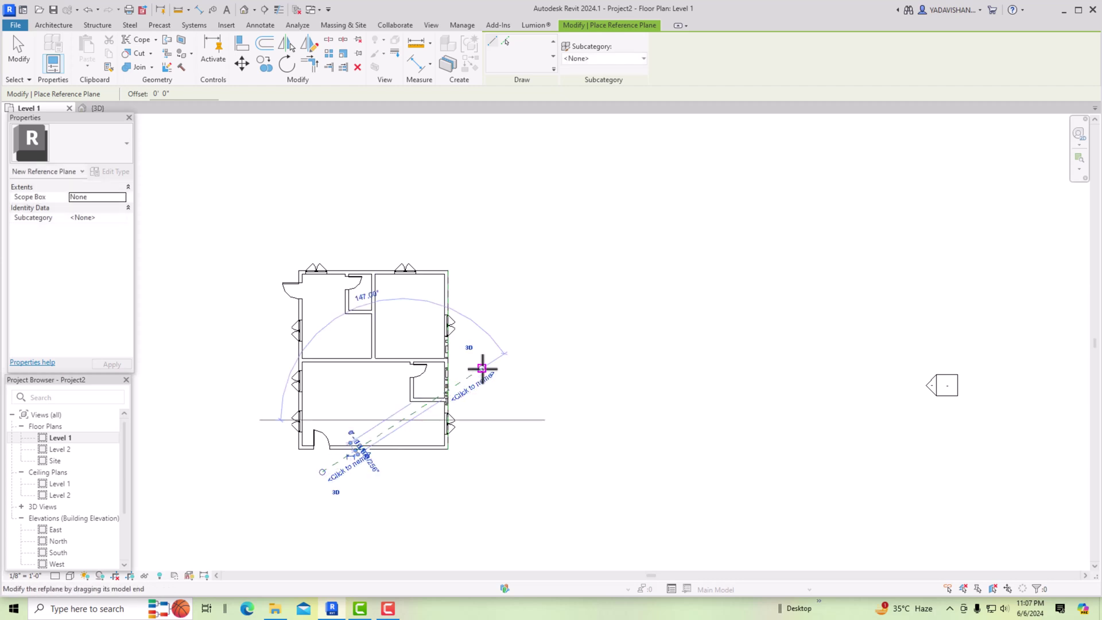
{"action": "key", "text": "Escape"}
Name the diagonal reference plane "incline plane" and deselect it
{"action": "left_click", "coordinate": [473, 377]}
{"action": "left_click", "coordinate": [471, 392]}
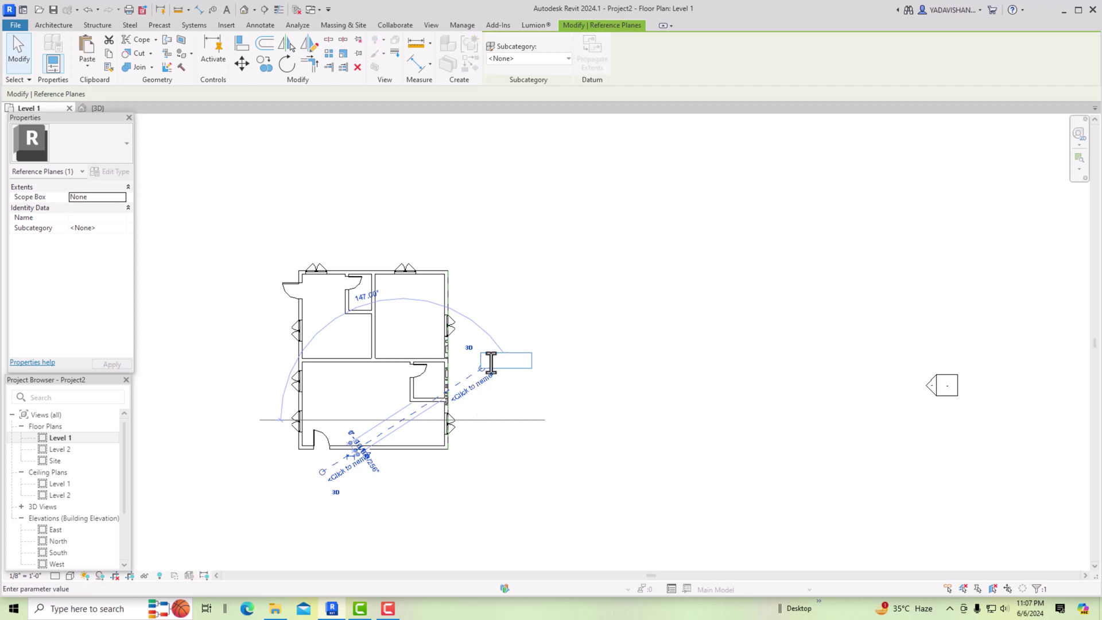
{"action": "type", "text": "incline plane"}
{"action": "key", "text": "Return"}
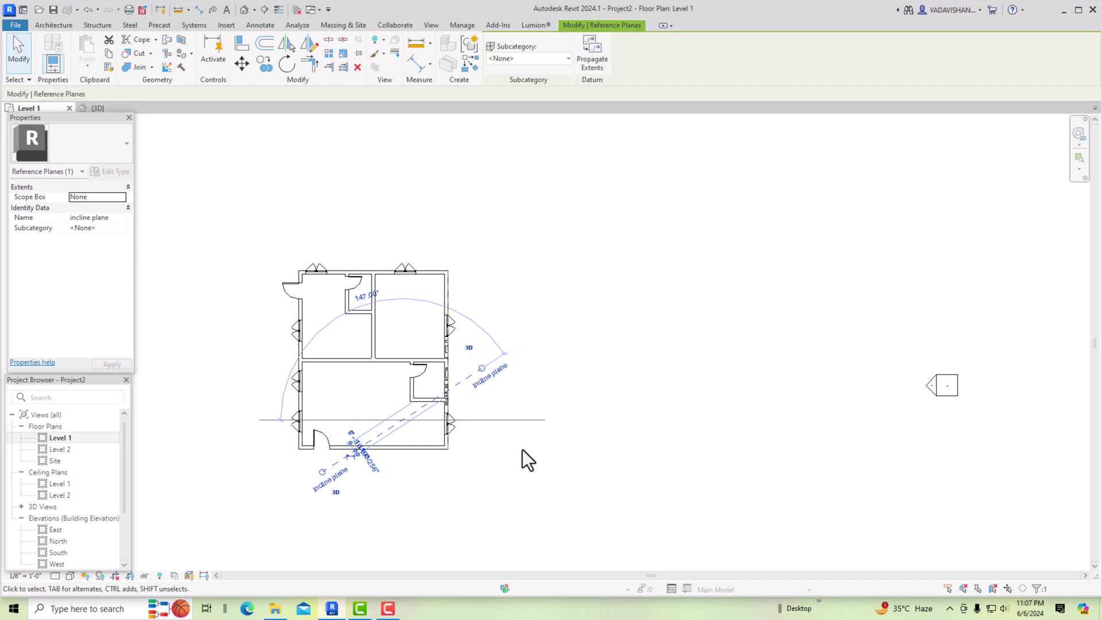
{"action": "left_click", "coordinate": [523, 450]}
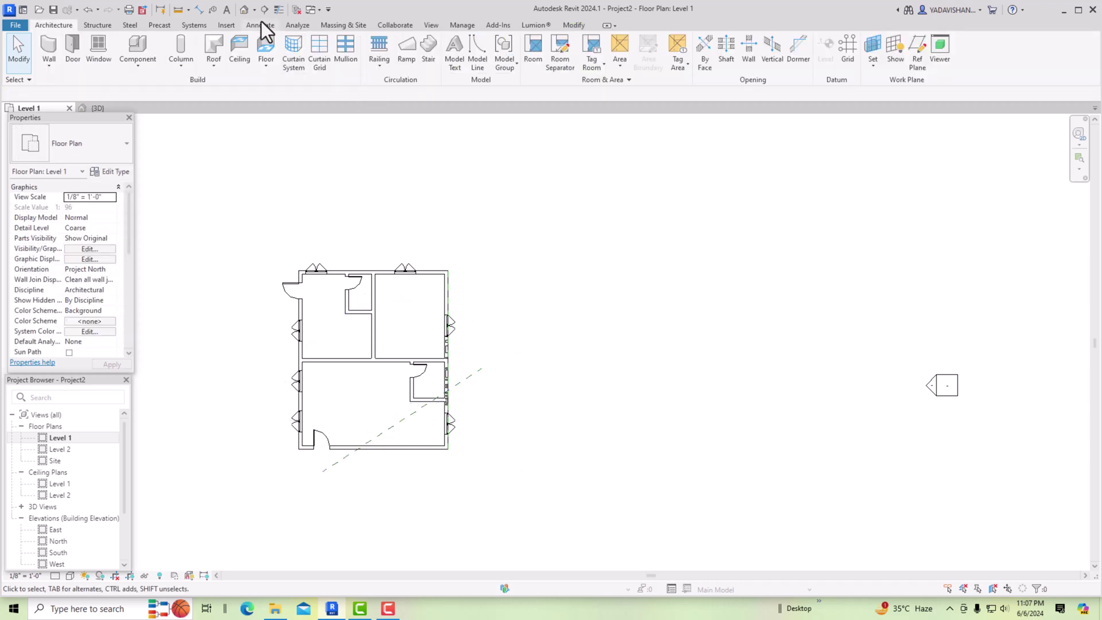
Set the work plane by name to Reference Plane : incline plane in the 3D view
{"action": "left_click", "coordinate": [243, 10]}
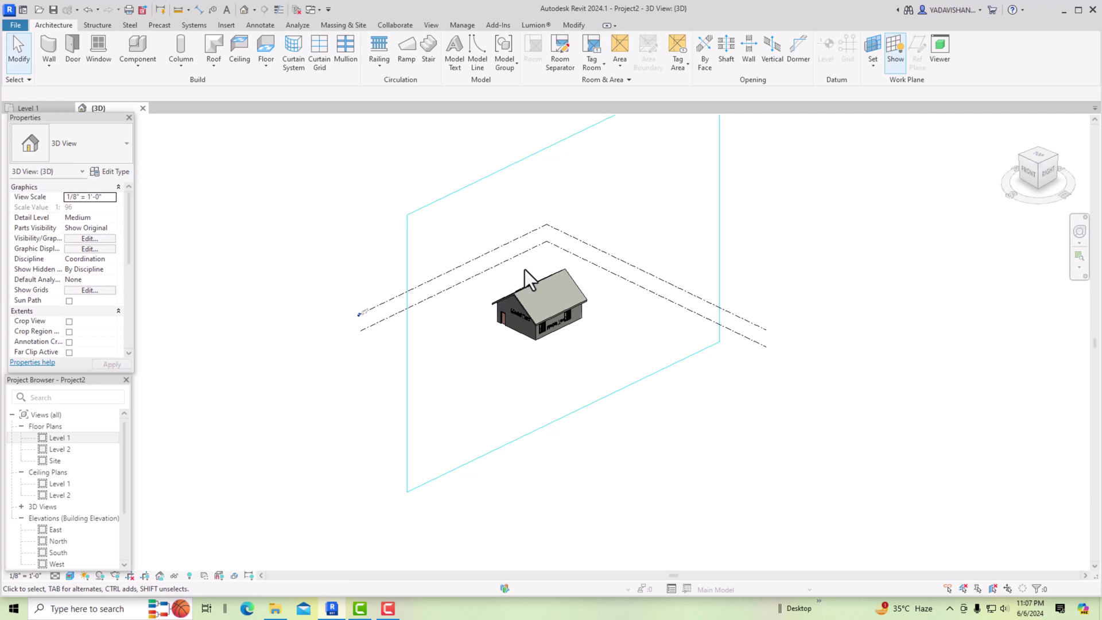
{"action": "scroll", "coordinate": [524, 270], "scroll_direction": "up", "scroll_amount": 2}
{"action": "left_click", "coordinate": [872, 66]}
{"action": "left_click", "coordinate": [887, 109]}
{"action": "key", "text": "Escape"}
{"action": "left_click", "coordinate": [873, 45]}
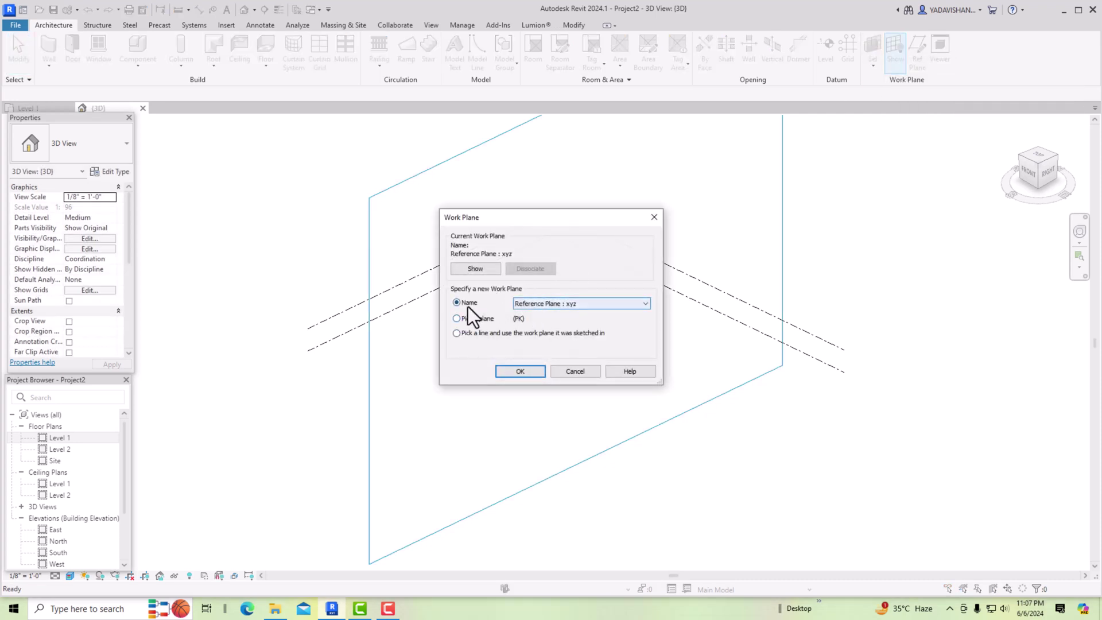
{"action": "left_click", "coordinate": [543, 304]}
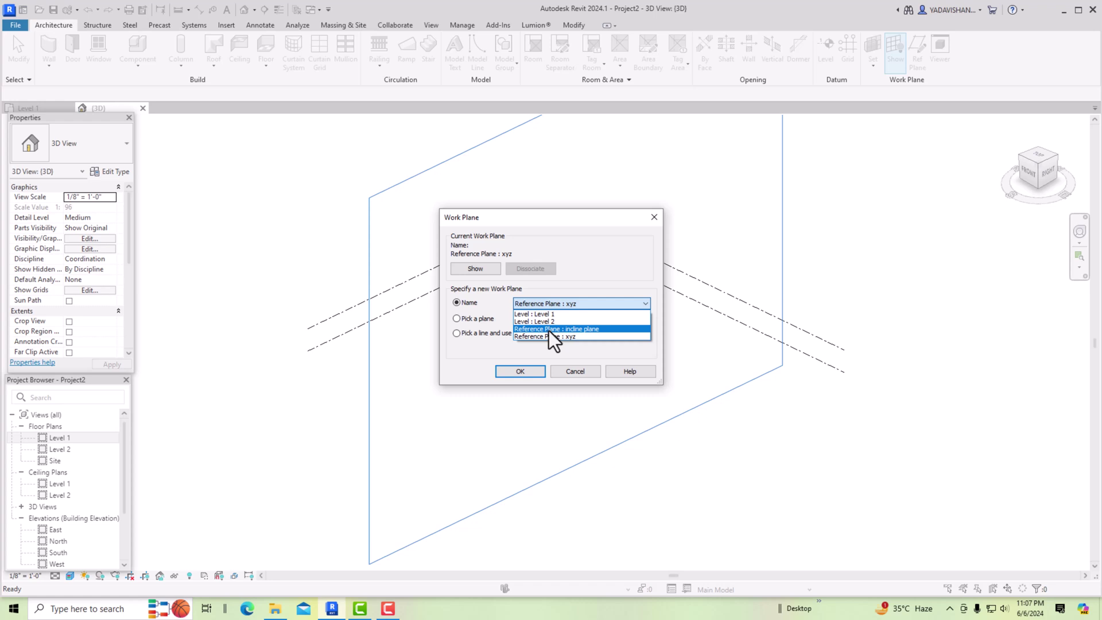
{"action": "left_click", "coordinate": [576, 330]}
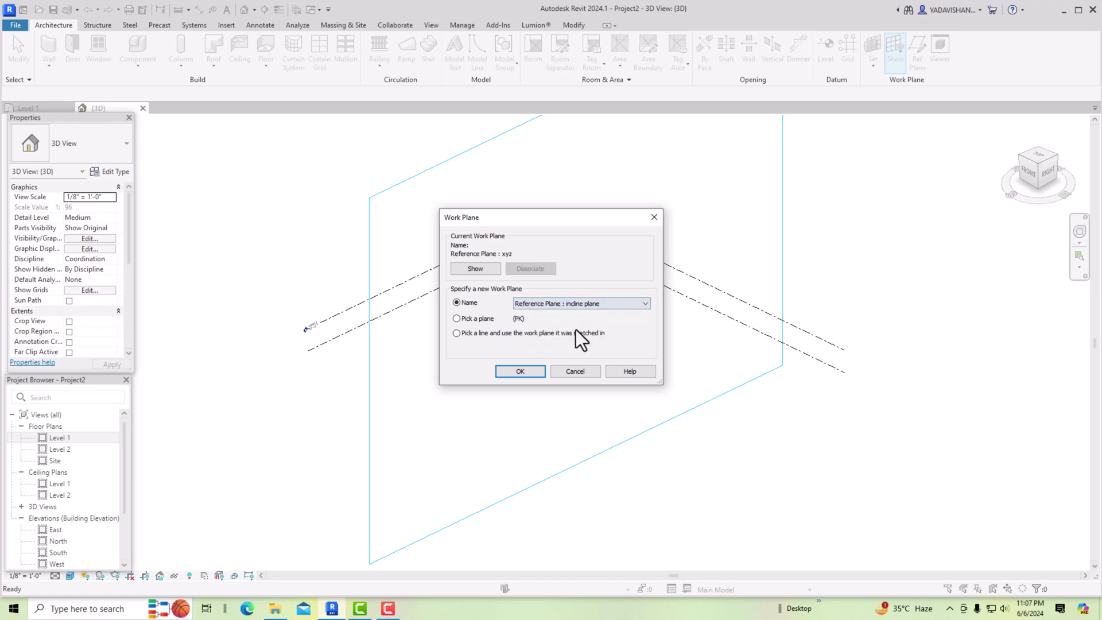
{"action": "left_click", "coordinate": [526, 376]}
Examine the incline plane's work plane grid around the house from different angles
{"action": "scroll", "coordinate": [522, 325], "scroll_direction": "down", "scroll_amount": 3}
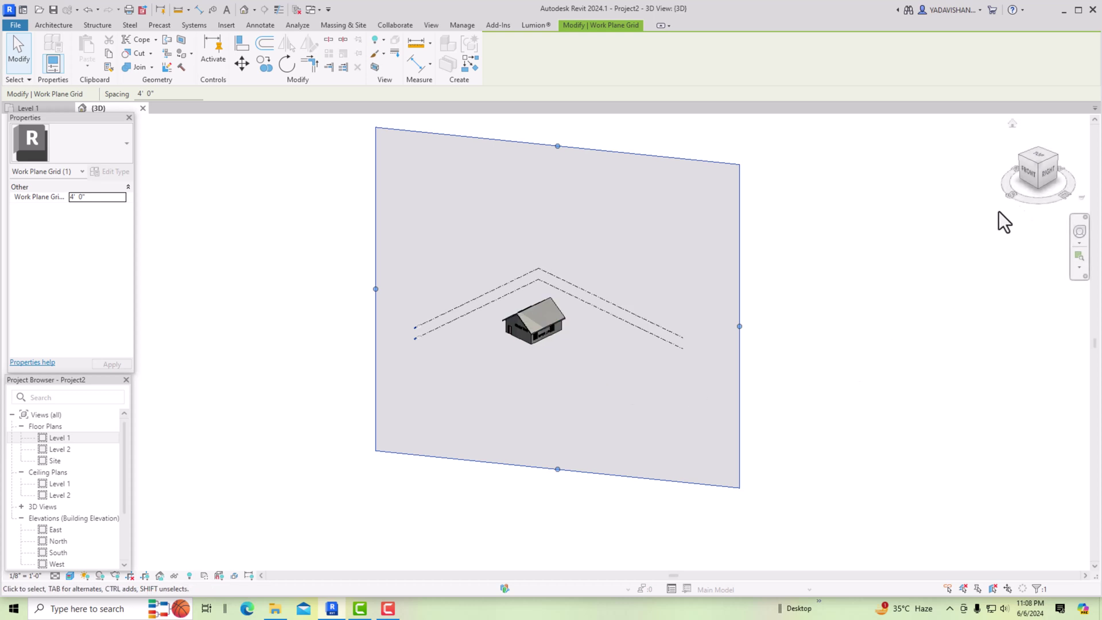
{"action": "left_click_drag", "start_coordinate": [1041, 167], "coordinate": [1057, 178]}
{"action": "left_click_drag", "start_coordinate": [21, 191], "coordinate": [176, 173]}
{"action": "middle_click_drag", "start_coordinate": [175, 174], "coordinate": [184, 181], "text": "shift"}
{"action": "scroll", "coordinate": [538, 326], "scroll_direction": "up", "scroll_amount": 5}
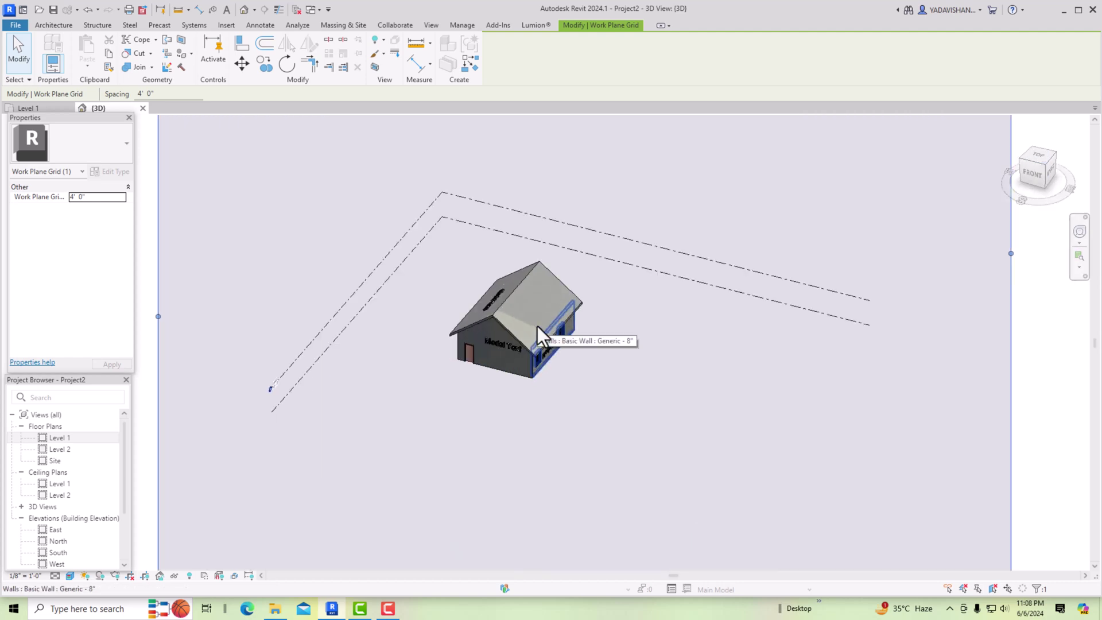
{"action": "scroll", "coordinate": [474, 318], "scroll_direction": "down", "scroll_amount": 5}
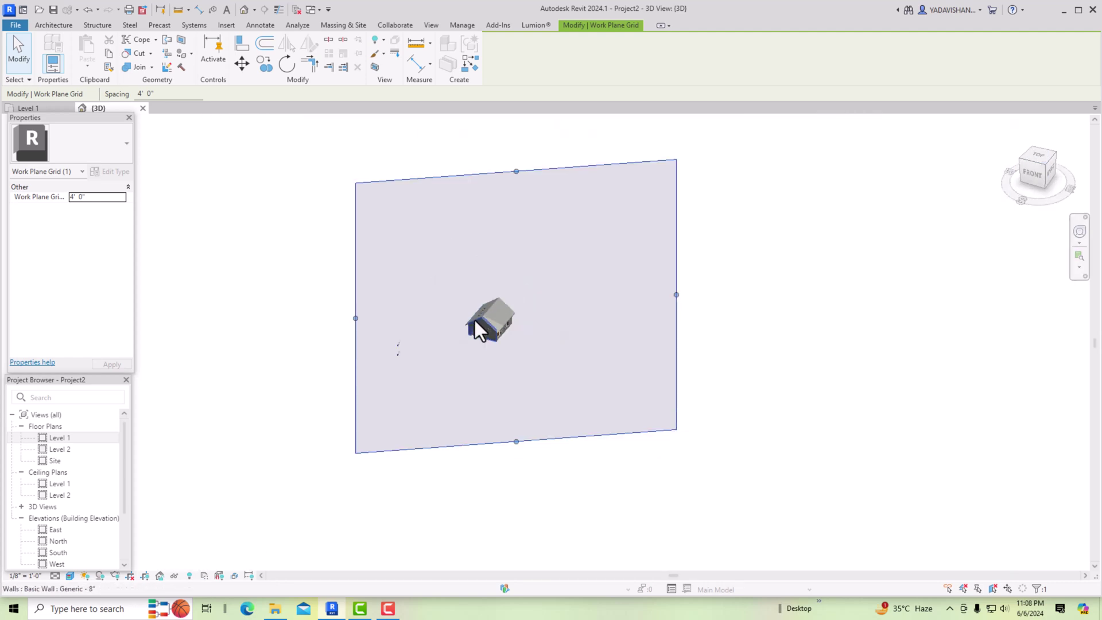
Start an in-place model in the Generic Models category, accepting the default name
{"action": "left_click", "coordinate": [48, 26]}
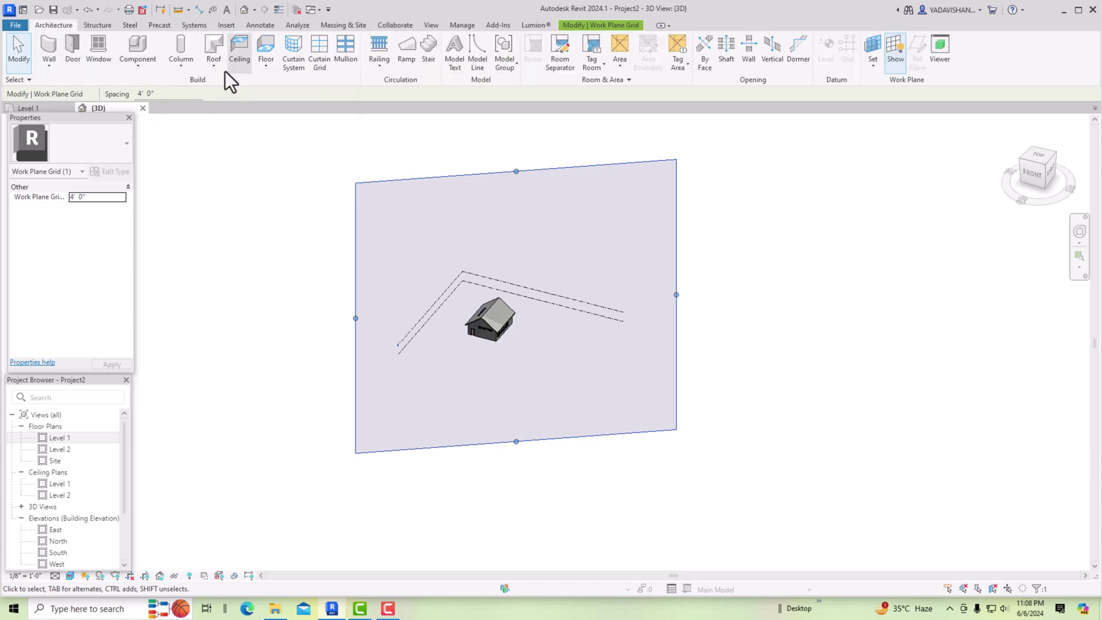
{"action": "left_click", "coordinate": [137, 68]}
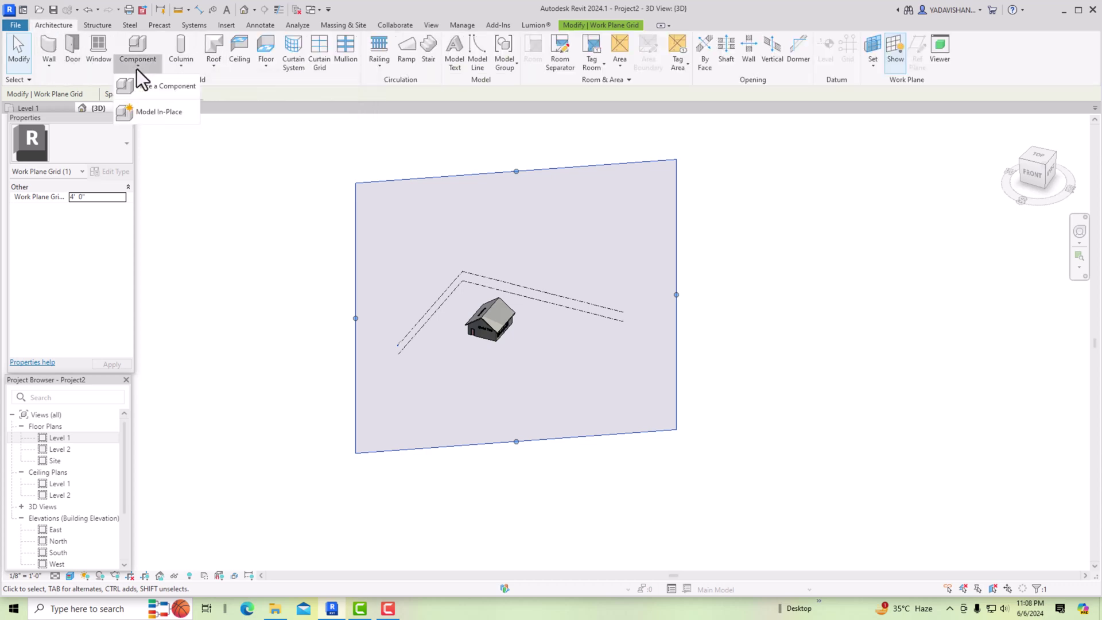
{"action": "left_click", "coordinate": [158, 114]}
{"action": "scroll", "coordinate": [512, 296], "scroll_direction": "down", "scroll_amount": 4}
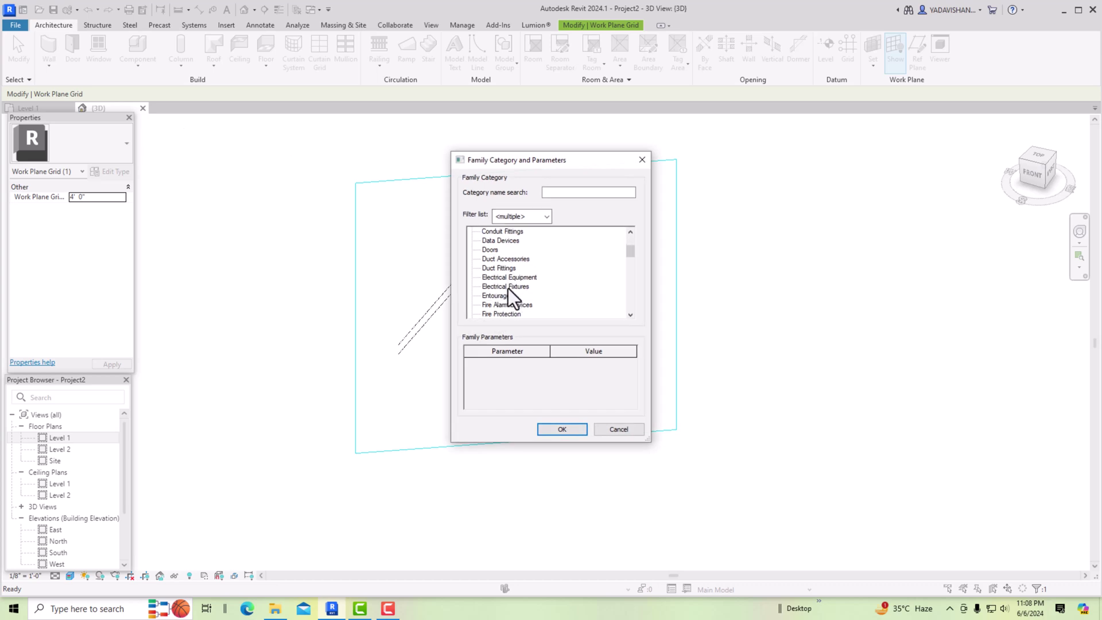
{"action": "scroll", "coordinate": [513, 295], "scroll_direction": "down", "scroll_amount": 1}
{"action": "left_click", "coordinate": [501, 268]}
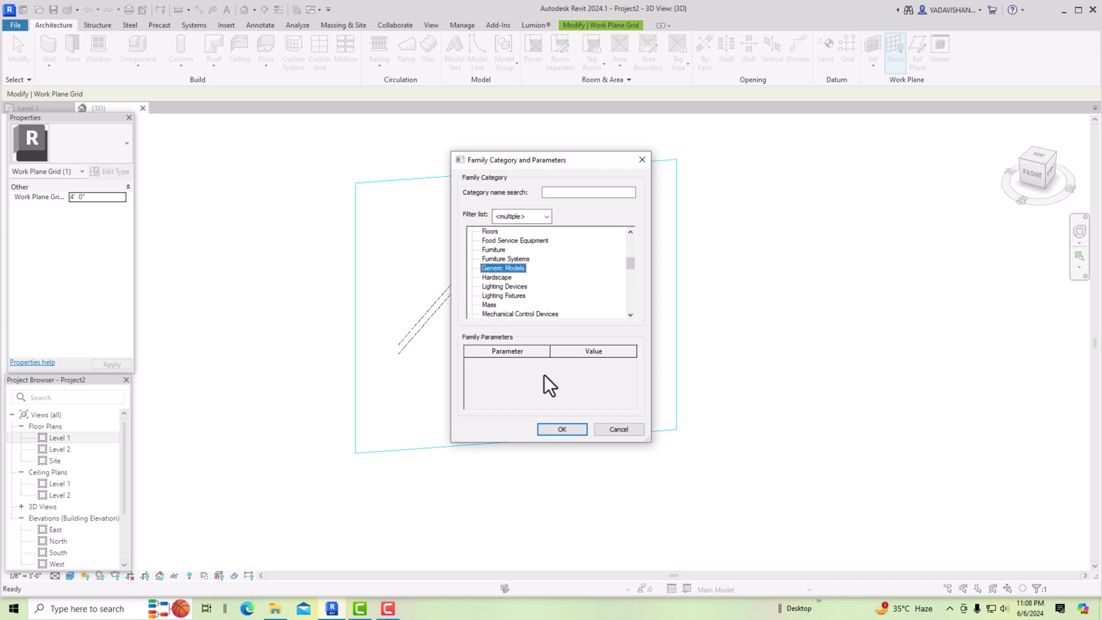
{"action": "left_click", "coordinate": [566, 443]}
{"action": "left_click", "coordinate": [548, 325]}
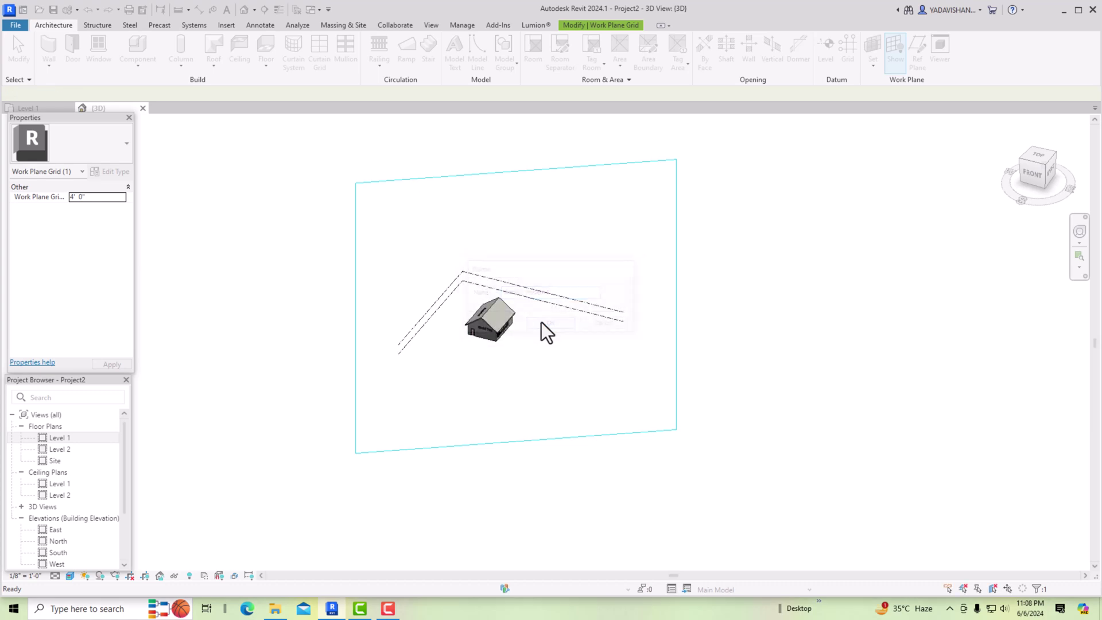
Extrude a rectangle about 12' by 24', rising from the roof on the incline plane, 1' deep, and finish the in-place model
{"action": "left_click", "coordinate": [94, 51]}
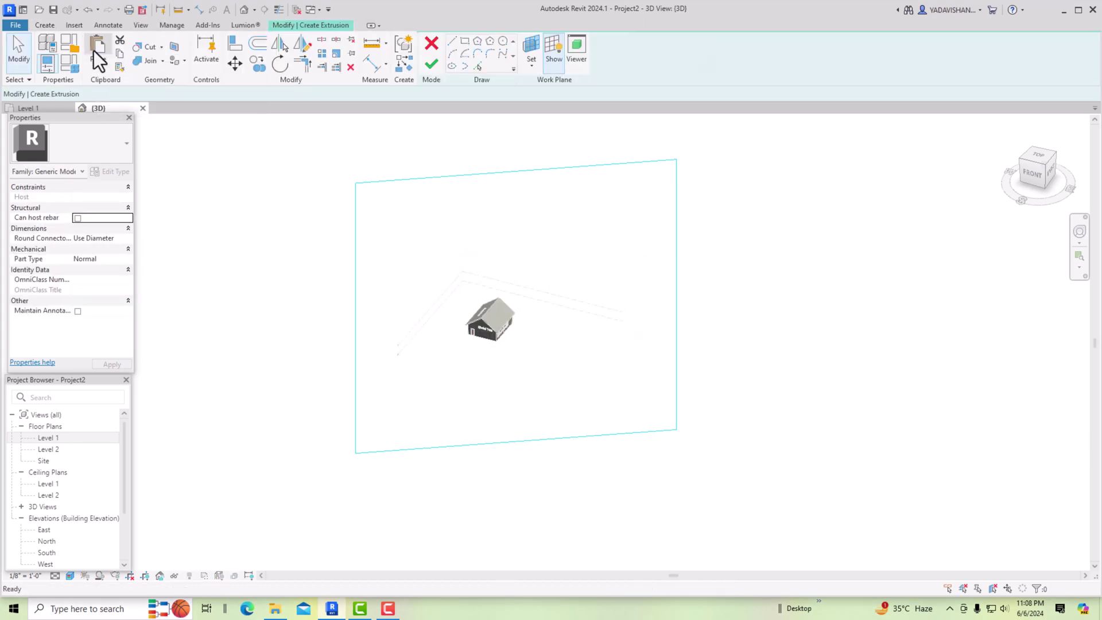
{"action": "scroll", "coordinate": [466, 310], "scroll_direction": "up", "scroll_amount": 3}
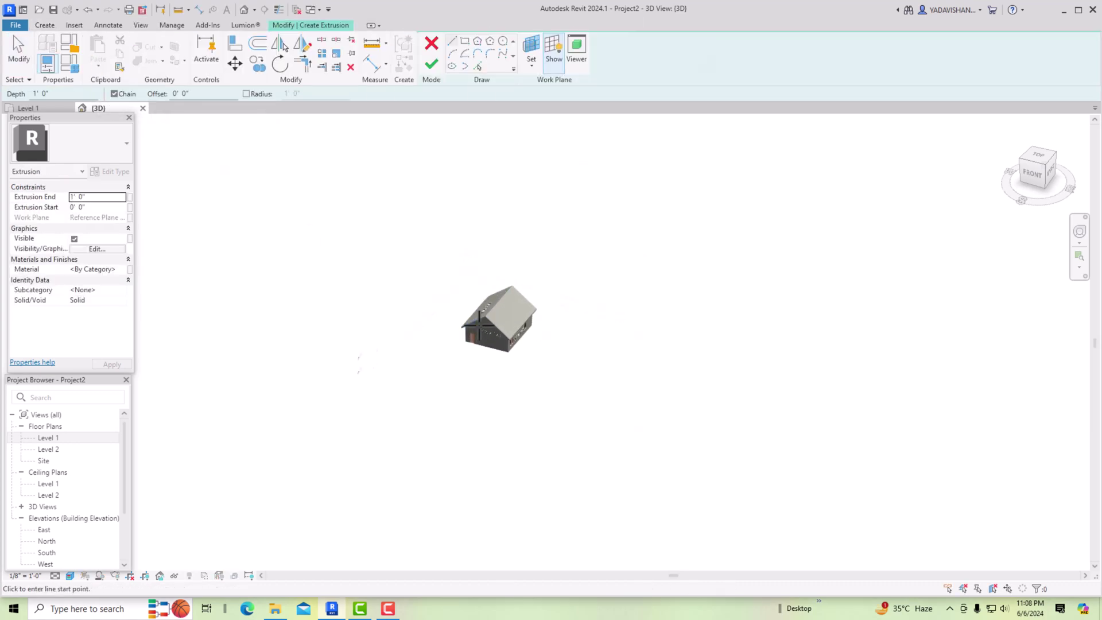
{"action": "scroll", "coordinate": [504, 361], "scroll_direction": "up", "scroll_amount": 2}
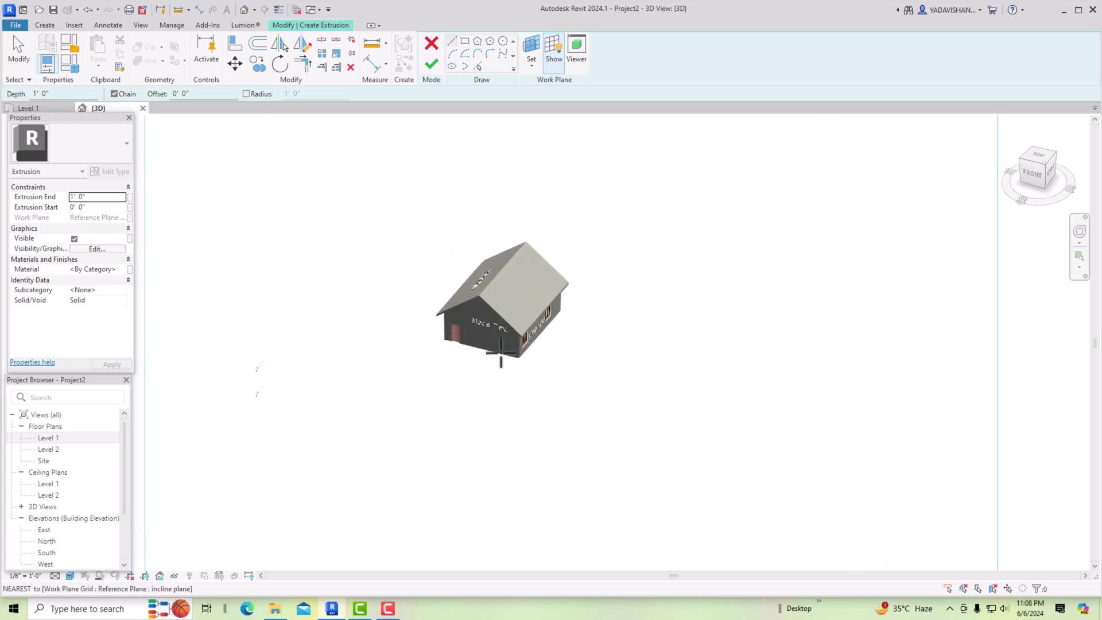
{"action": "left_click", "coordinate": [497, 296]}
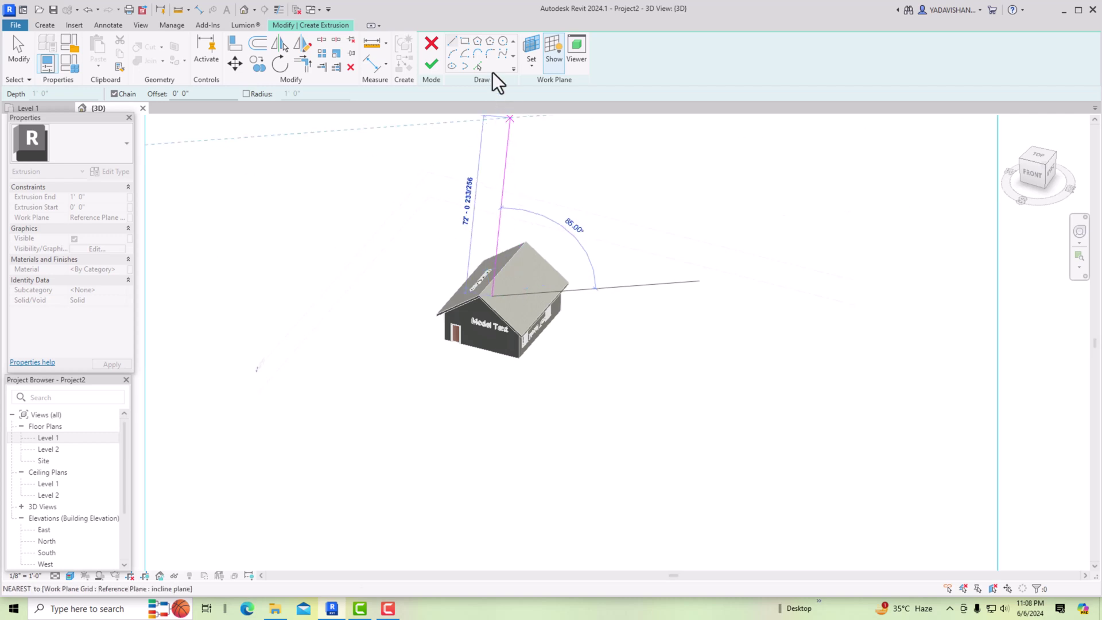
{"action": "left_click", "coordinate": [464, 41]}
{"action": "left_click", "coordinate": [494, 286]}
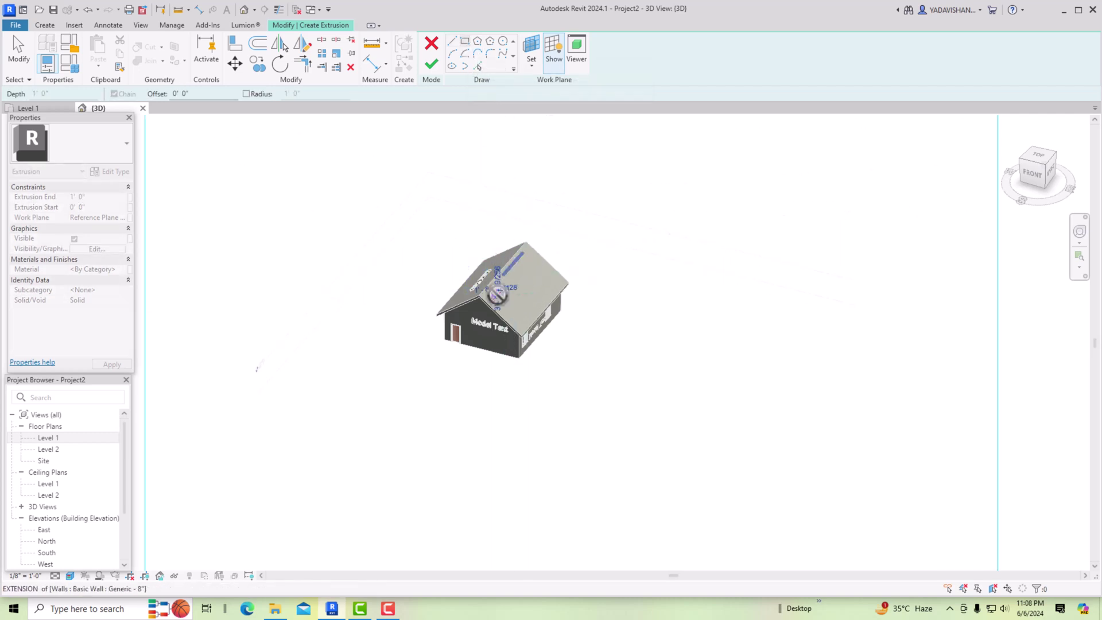
{"action": "left_click", "coordinate": [526, 225]}
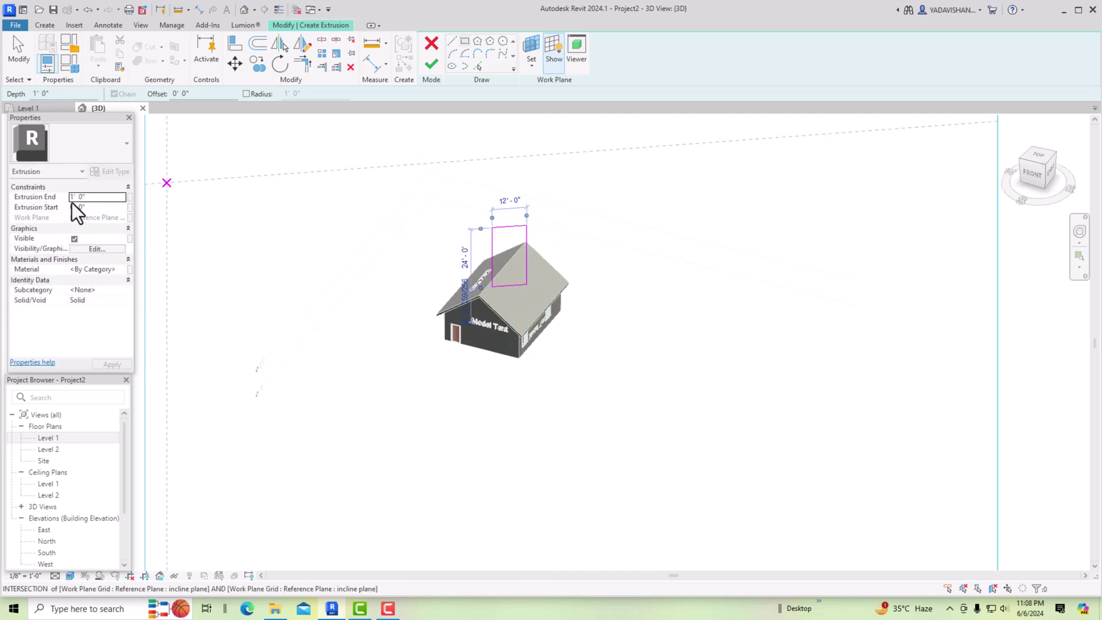
{"action": "left_click", "coordinate": [432, 64]}
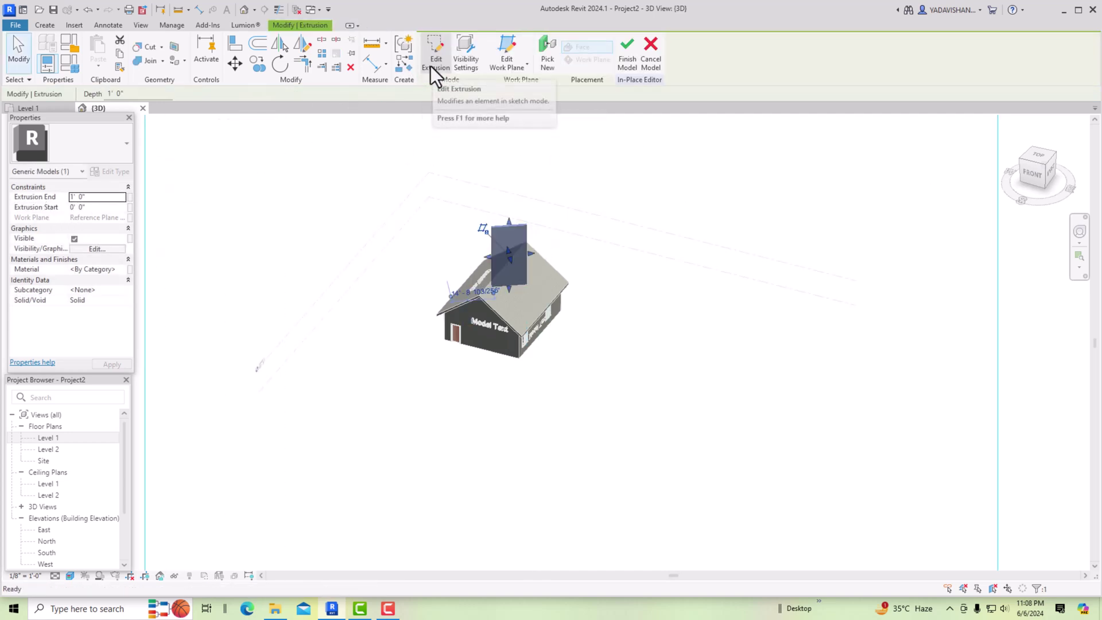
{"action": "left_click", "coordinate": [632, 63]}
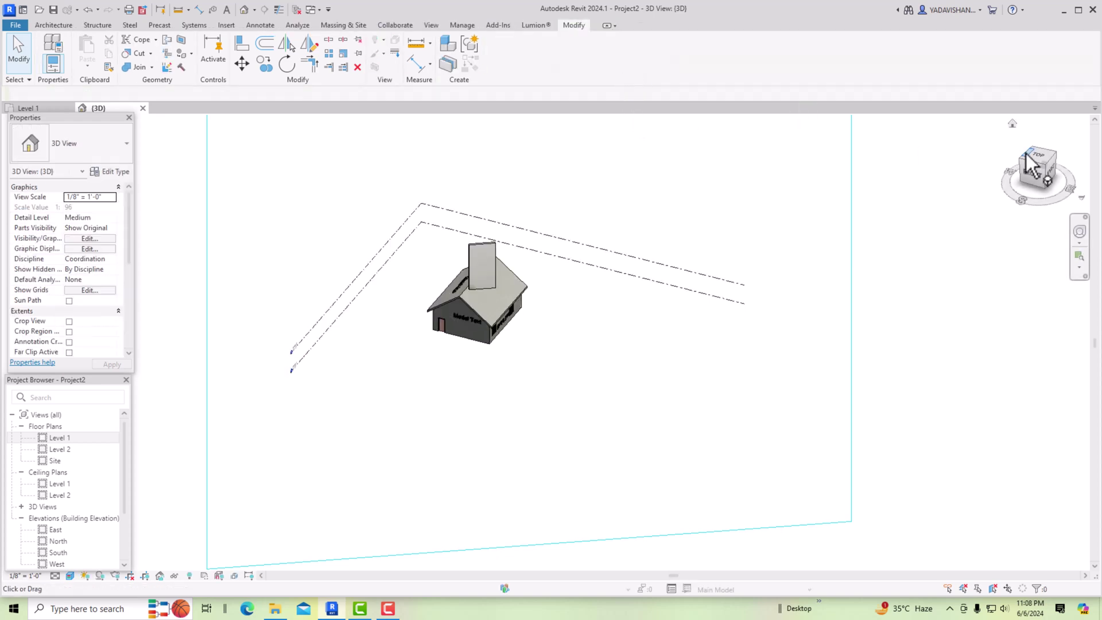
Select the incline work plane grid and examine how the extruded panel on the roof aligns with it
{"action": "middle_click_drag", "start_coordinate": [574, 160], "coordinate": [946, 174], "text": "shift"}
{"action": "scroll", "coordinate": [614, 278], "scroll_direction": "down", "scroll_amount": 2}
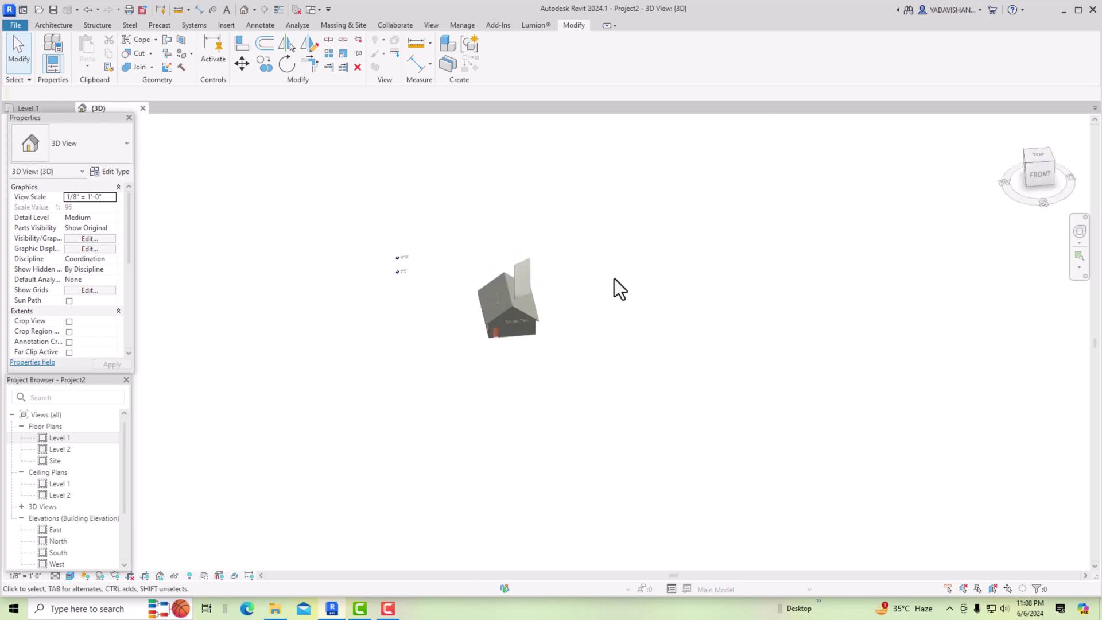
{"action": "scroll", "coordinate": [576, 336], "scroll_direction": "down", "scroll_amount": 2}
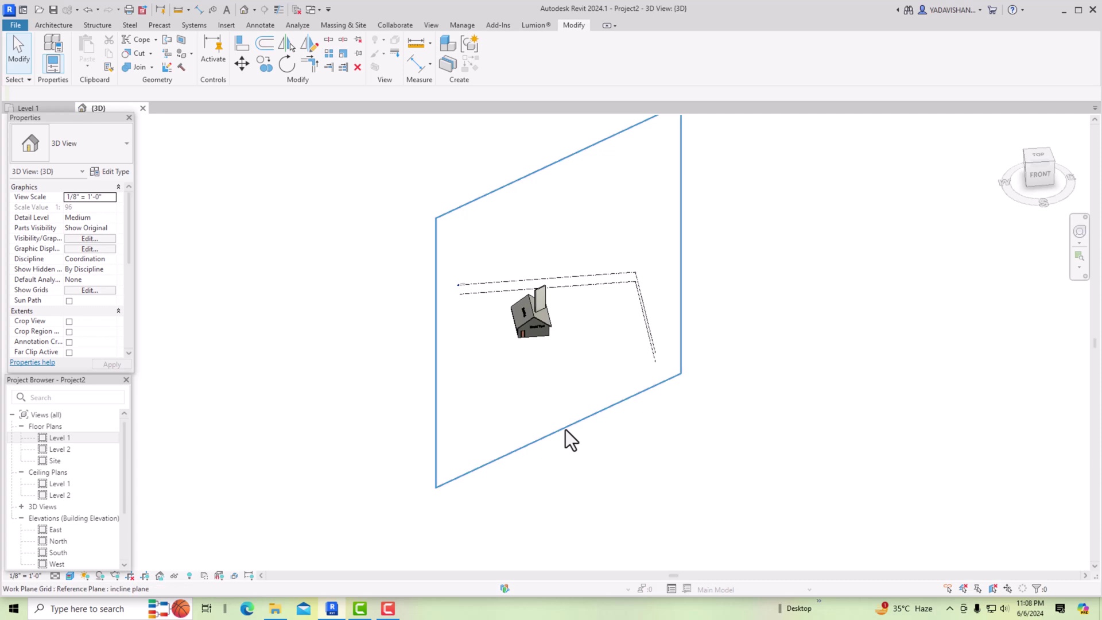
{"action": "left_click", "coordinate": [559, 430]}
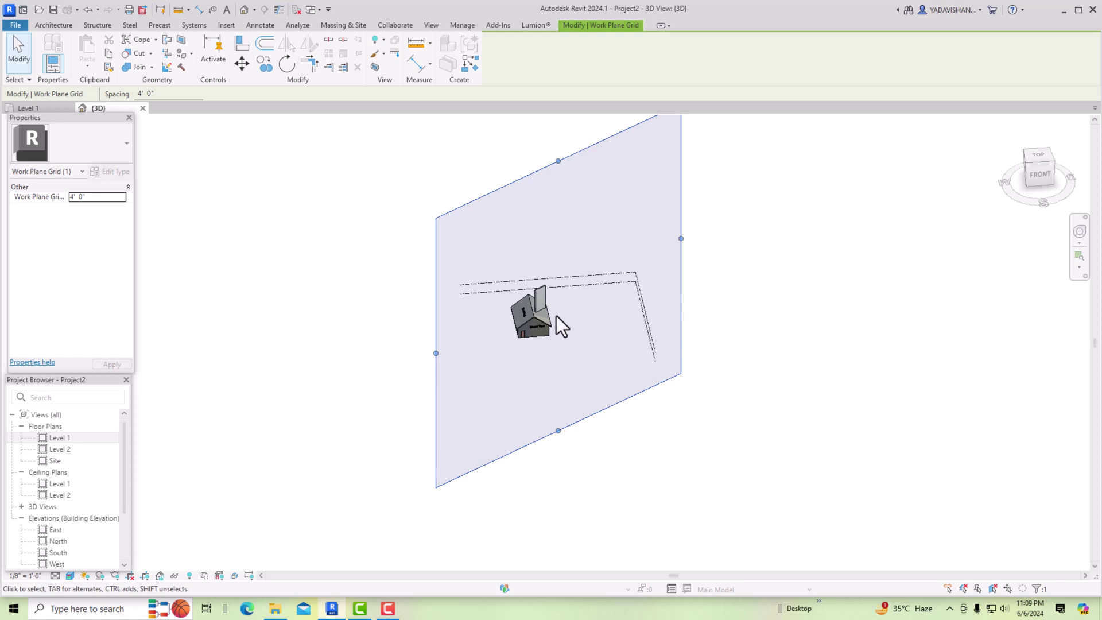
{"action": "scroll", "coordinate": [562, 322], "scroll_direction": "up", "scroll_amount": 2}
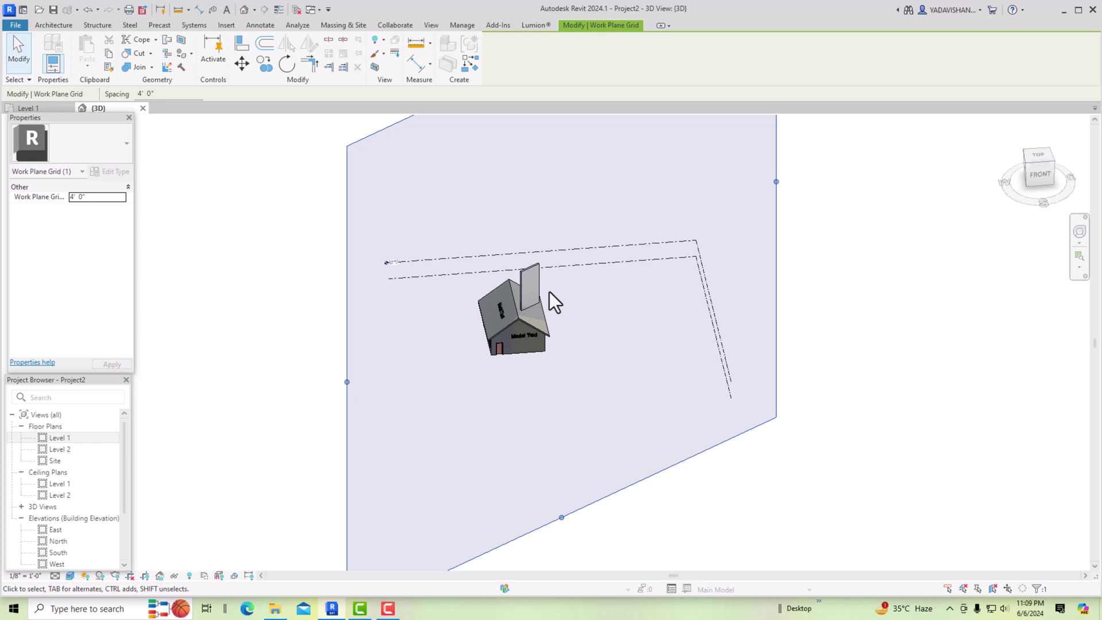
{"action": "scroll", "coordinate": [561, 294], "scroll_direction": "down", "scroll_amount": 2}
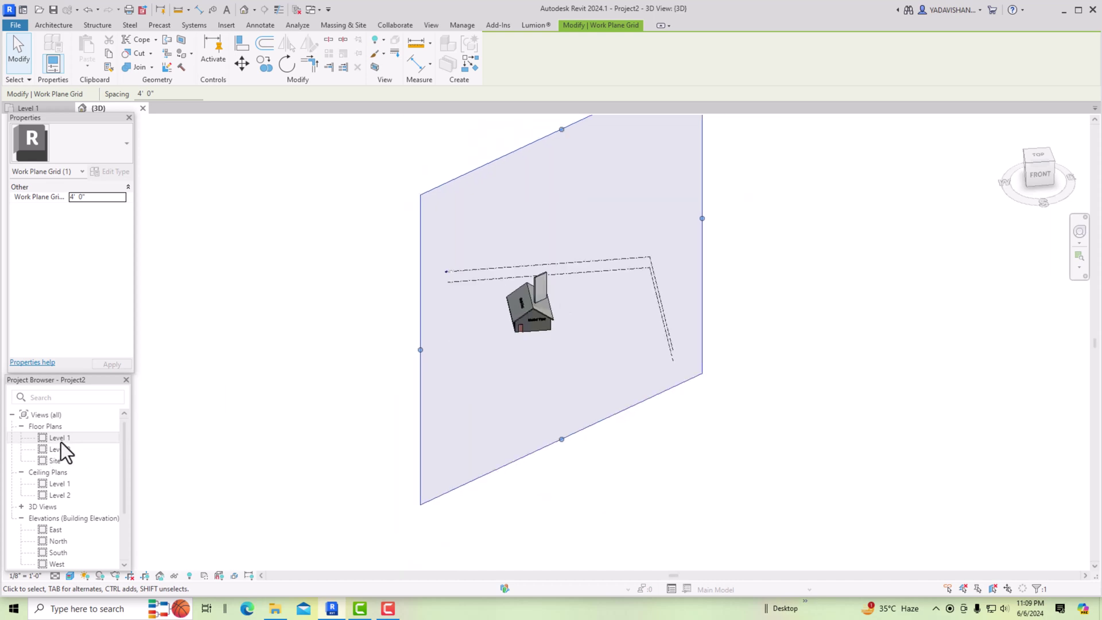
Shorten both ends of the incline work plane grid to just beyond the house in the Level 1 plan, and return to 3D
{"action": "double_click", "coordinate": [58, 440]}
{"action": "scroll", "coordinate": [482, 402], "scroll_direction": "down", "scroll_amount": 1}
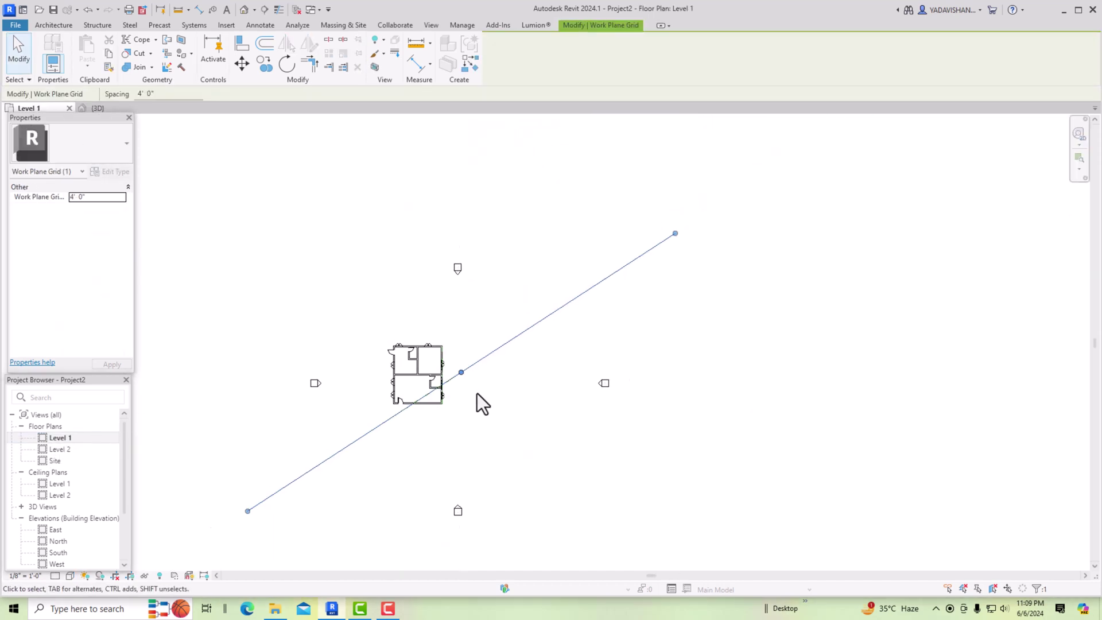
{"action": "left_click_drag", "start_coordinate": [677, 239], "coordinate": [479, 362]}
{"action": "left_click_drag", "start_coordinate": [246, 514], "coordinate": [398, 415]}
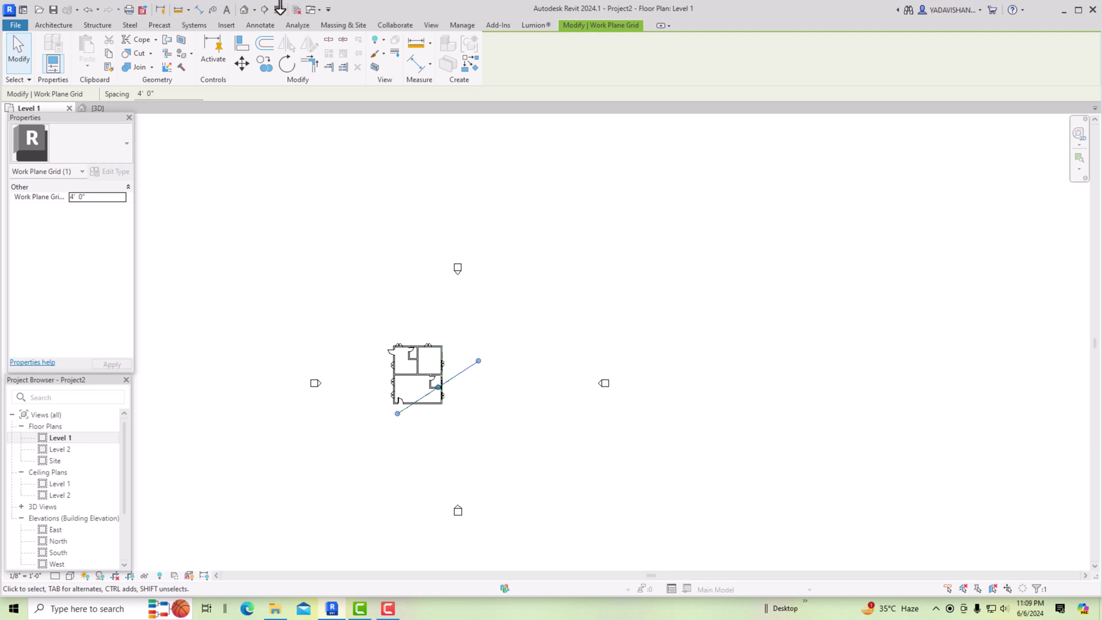
{"action": "left_click", "coordinate": [245, 9]}
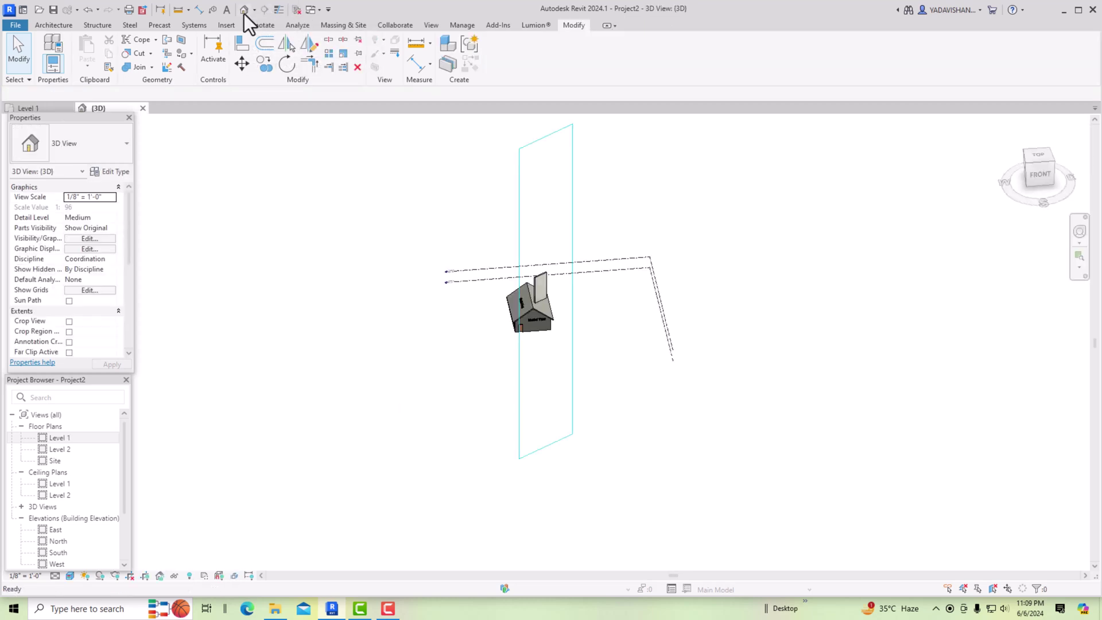
Shorten the incline work plane grid vertically from both its upper and lower edges to roughly the height of the house and roof panel
{"action": "left_click", "coordinate": [553, 136]}
{"action": "left_click_drag", "start_coordinate": [549, 261], "coordinate": [551, 267]}
{"action": "left_click_drag", "start_coordinate": [547, 450], "coordinate": [549, 322]}
{"action": "left_click", "coordinate": [686, 425]}
{"action": "scroll", "coordinate": [554, 275], "scroll_direction": "up", "scroll_amount": 3}
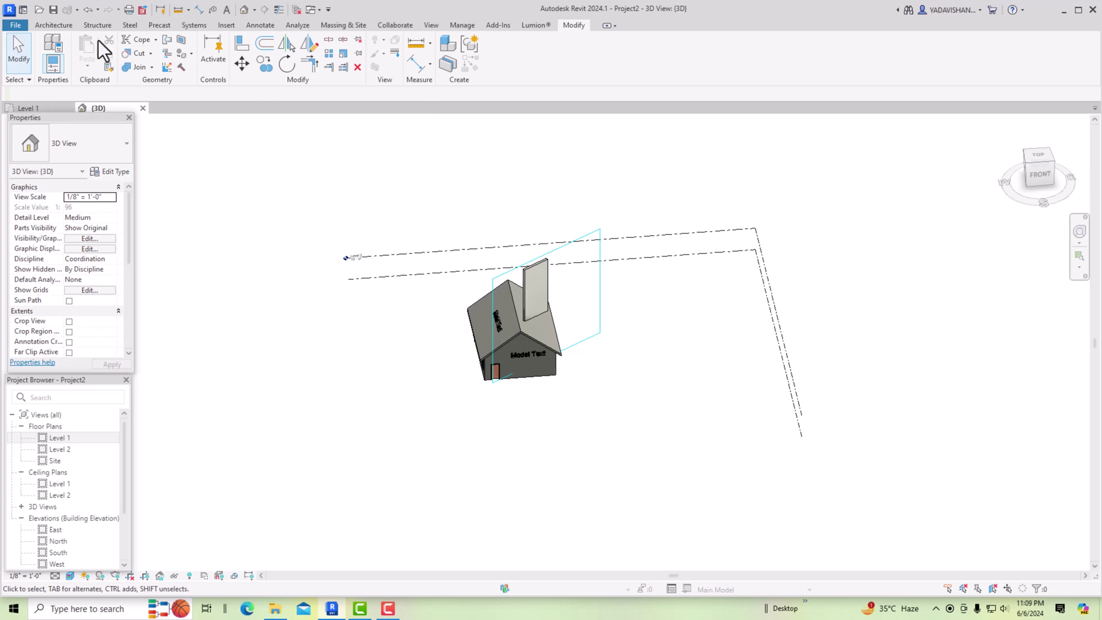
Review the ways to set a work plane and the list of named planes available, closing the Work Plane settings without changing the plane
{"action": "left_click", "coordinate": [53, 26]}
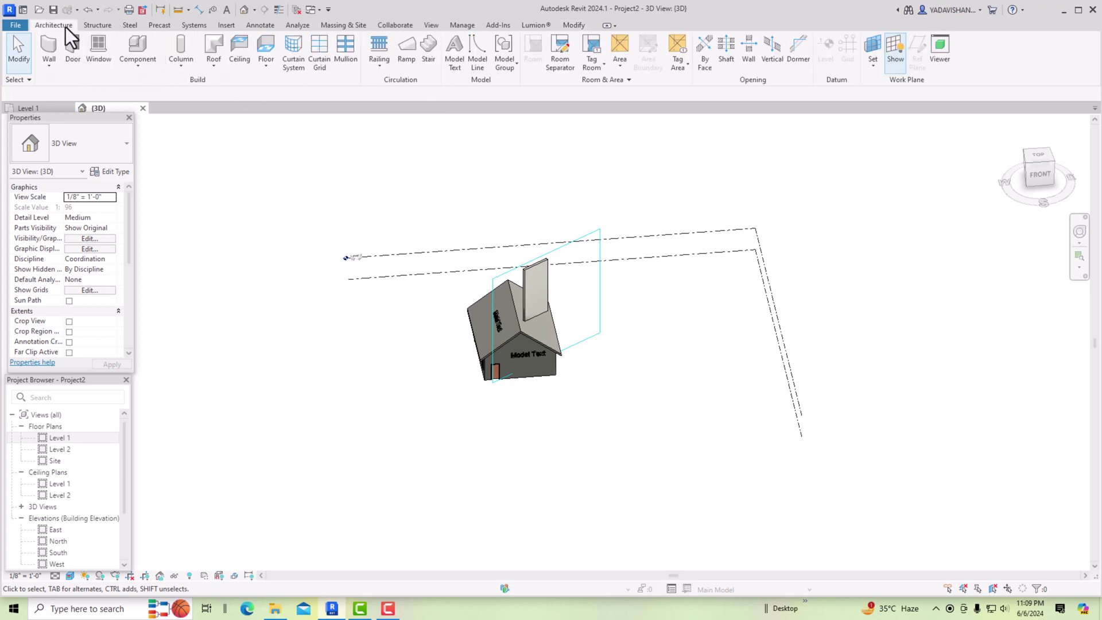
{"action": "left_click", "coordinate": [871, 74]}
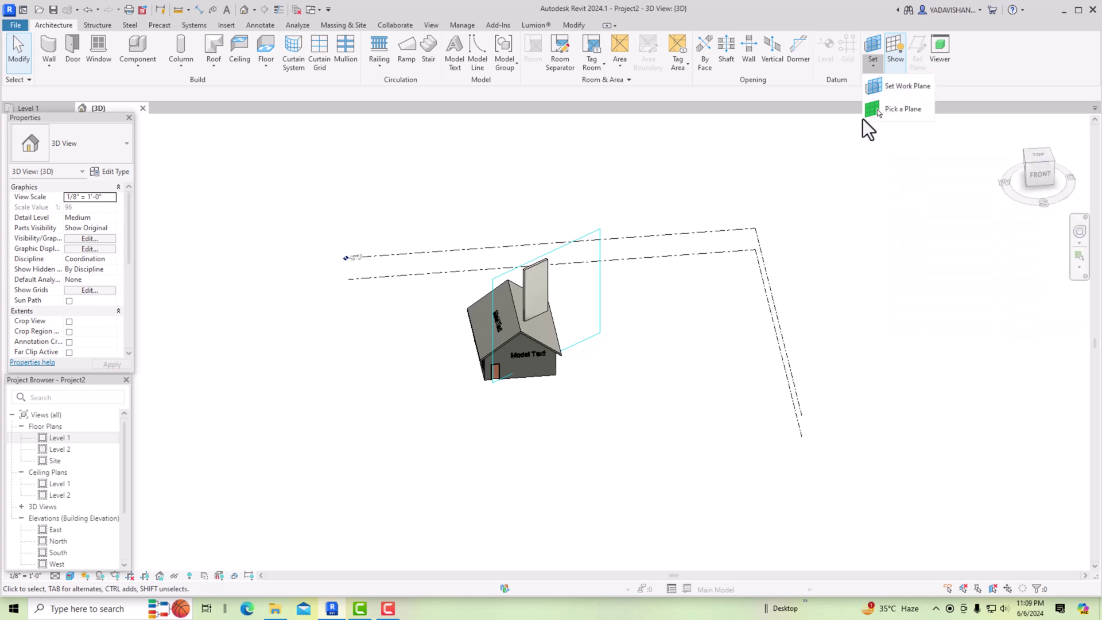
{"action": "left_click", "coordinate": [644, 339]}
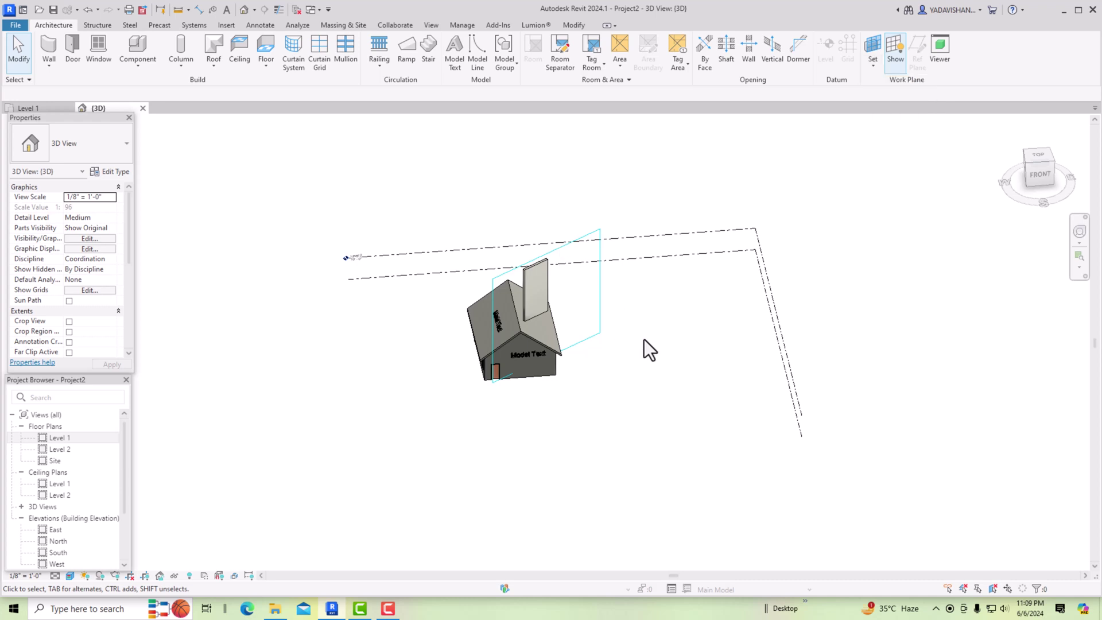
{"action": "left_click", "coordinate": [867, 66]}
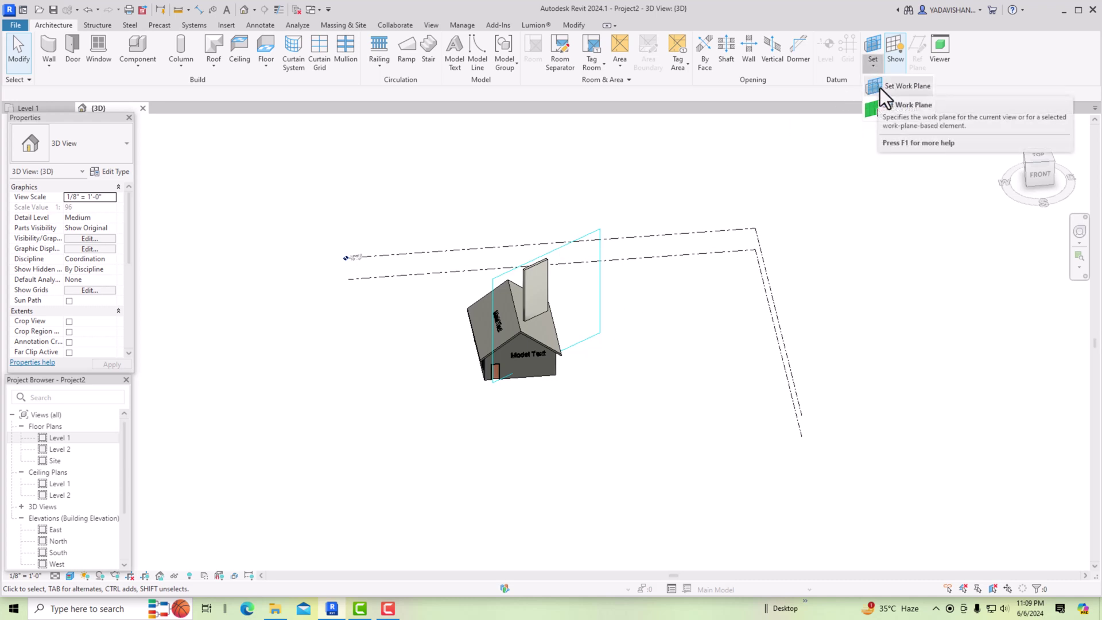
{"action": "left_click", "coordinate": [882, 87]}
{"action": "left_click", "coordinate": [552, 305]}
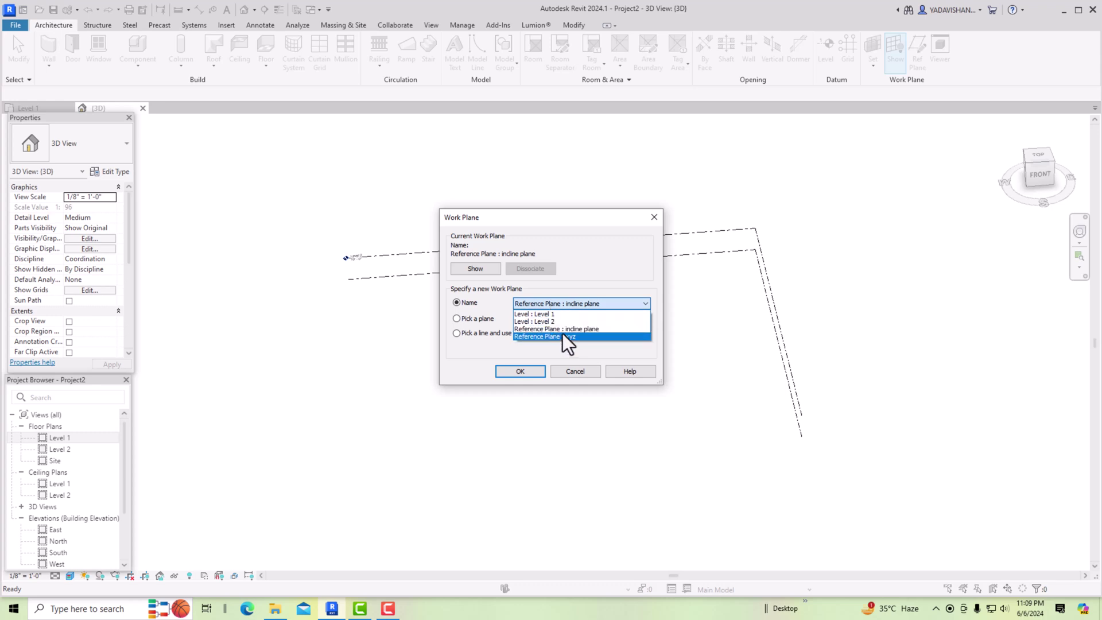
{"action": "left_click", "coordinate": [654, 218]}
{"action": "left_click", "coordinate": [661, 219]}
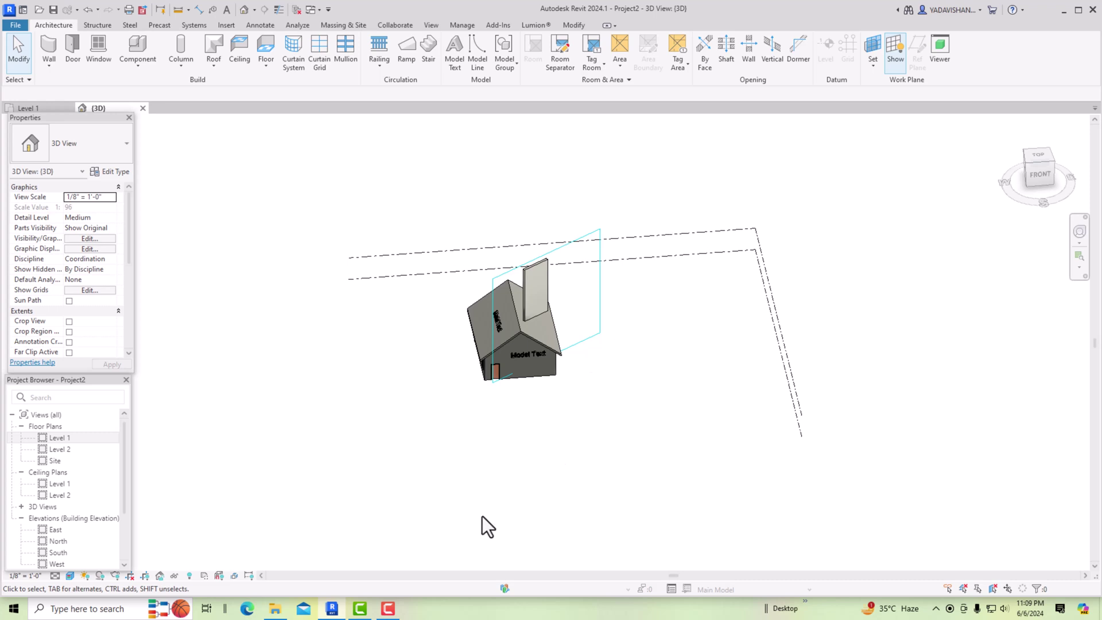